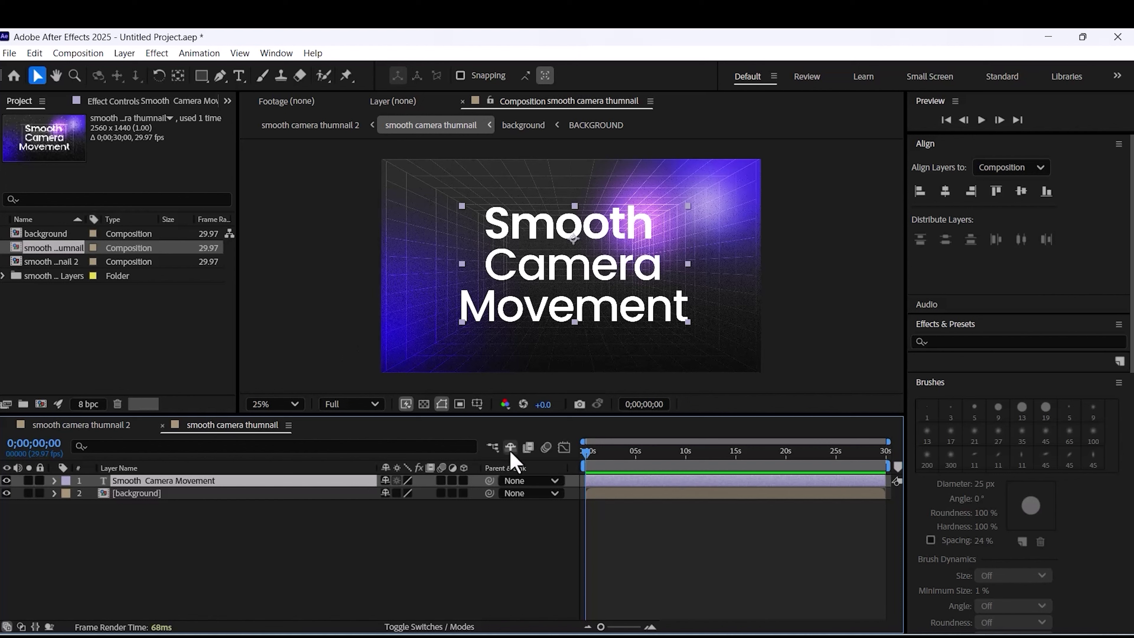
# Turn the Smooth Camera Movement text layer and the background layer into 3D layers
pyautogui.click(463, 480)
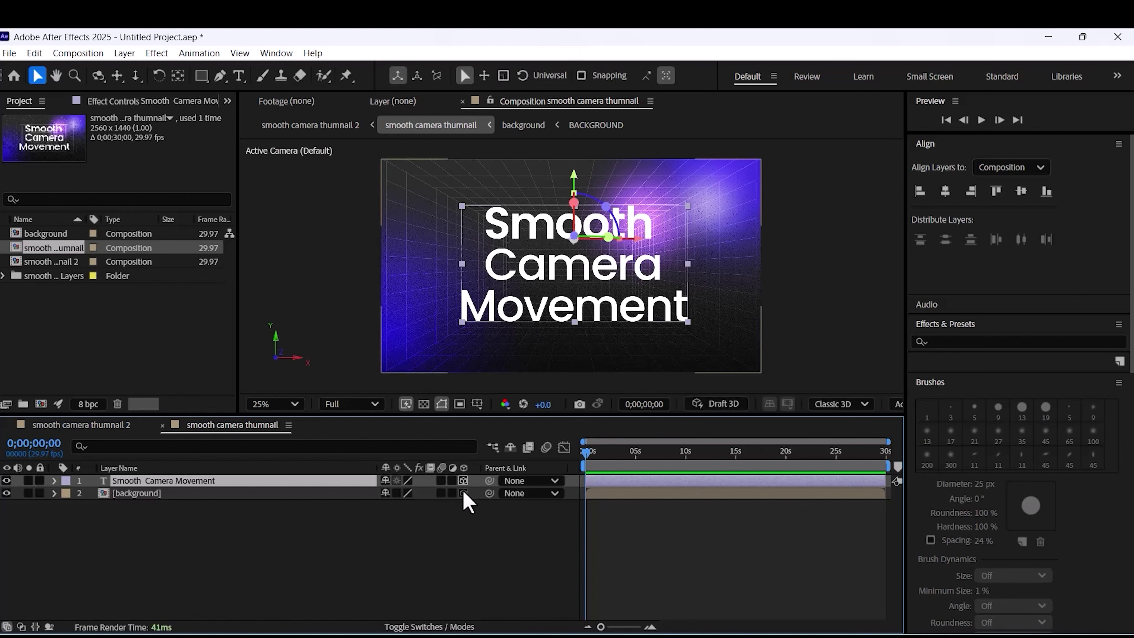
pyautogui.click(463, 492)
pyautogui.click(446, 566)
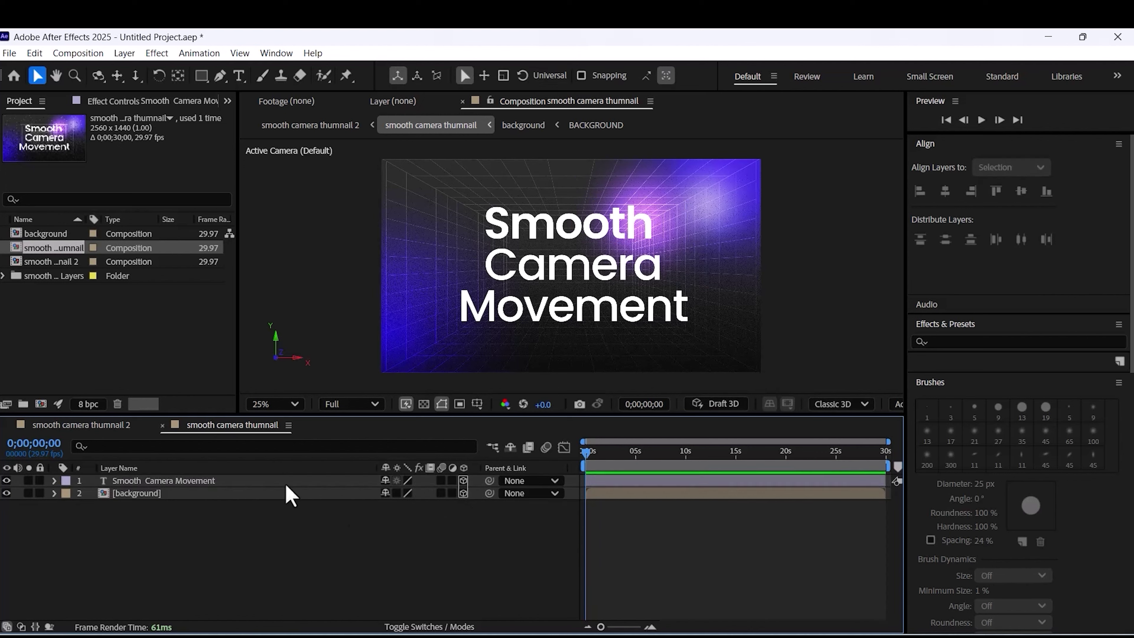
# Apply the TypeArray_v2.0 animation preset to the Smooth Camera Movement text layer and preview the animation
pyautogui.click(271, 480)
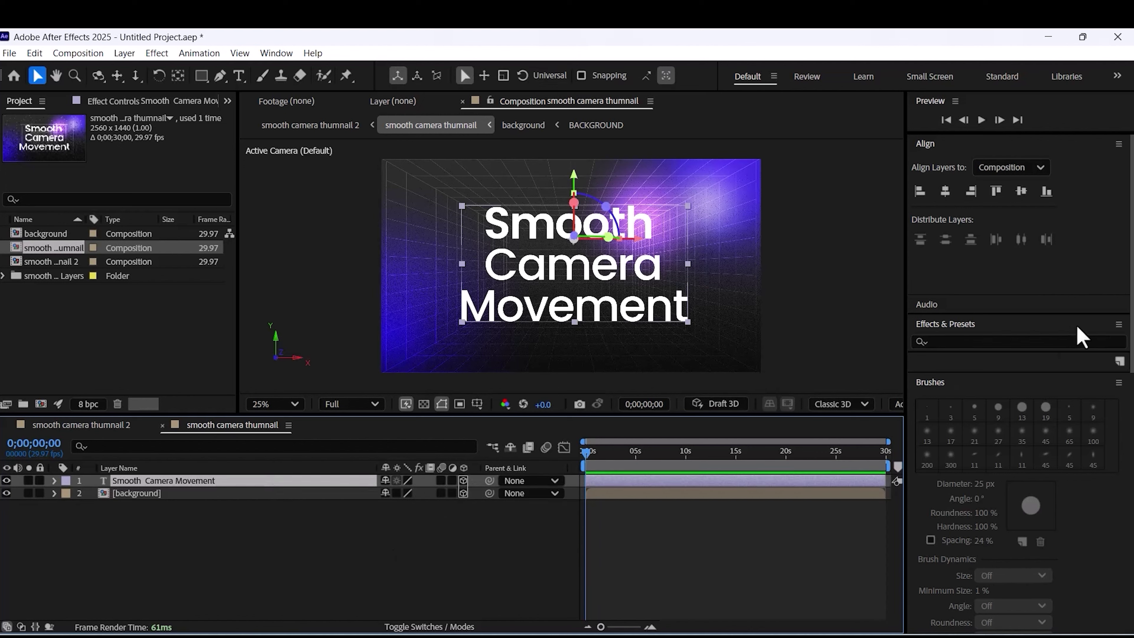
pyautogui.scroll(-2, 958, 360)
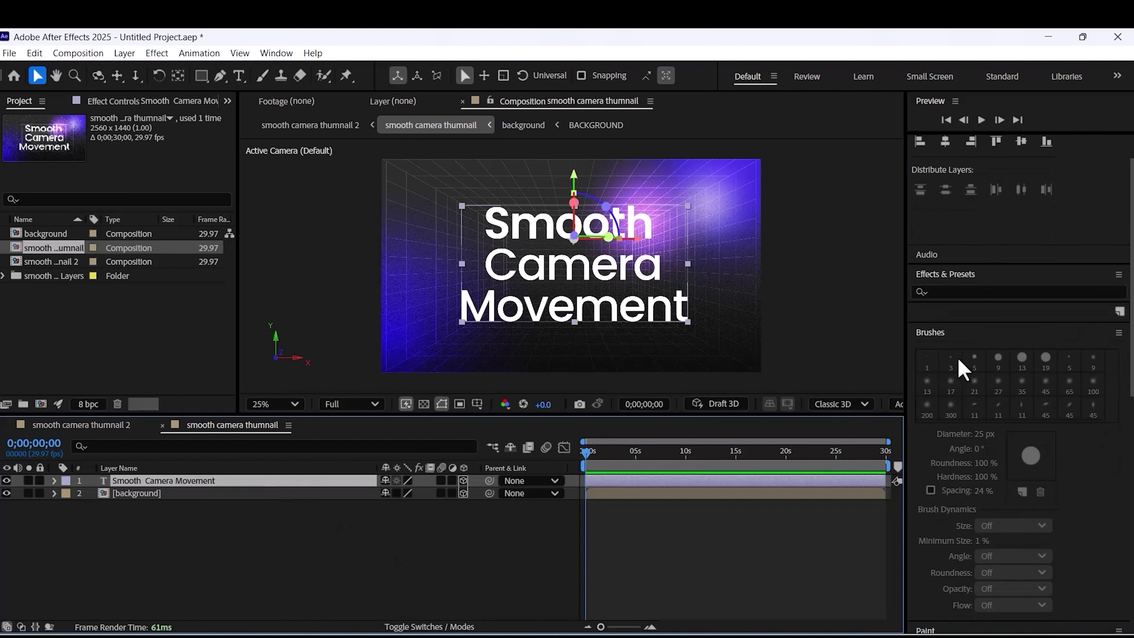
pyautogui.click(940, 291)
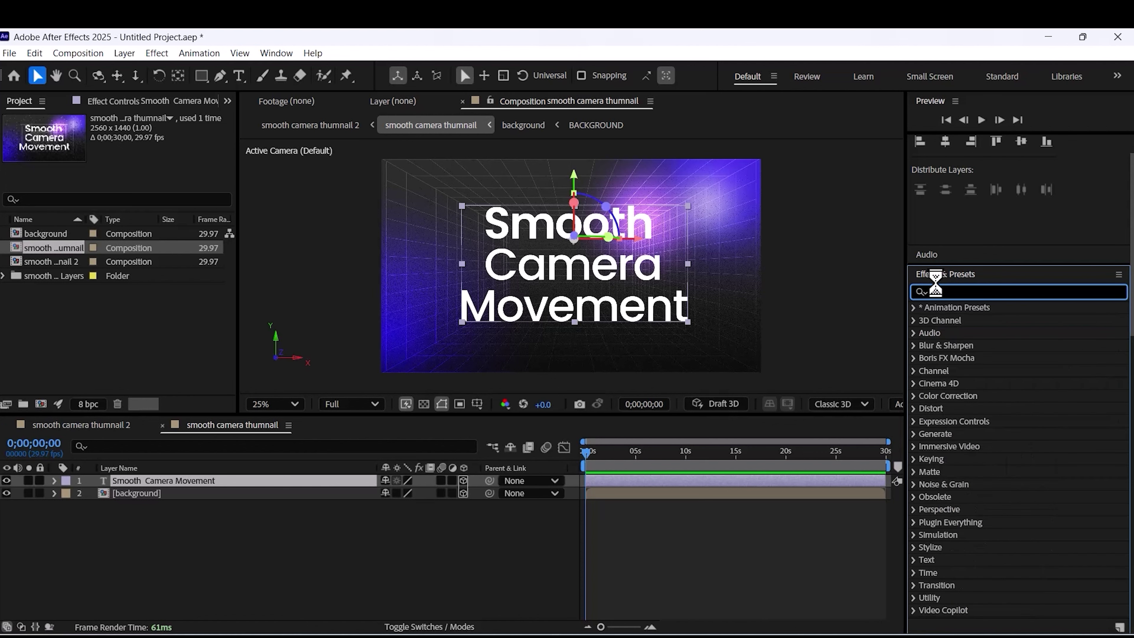
pyautogui.write('typ')
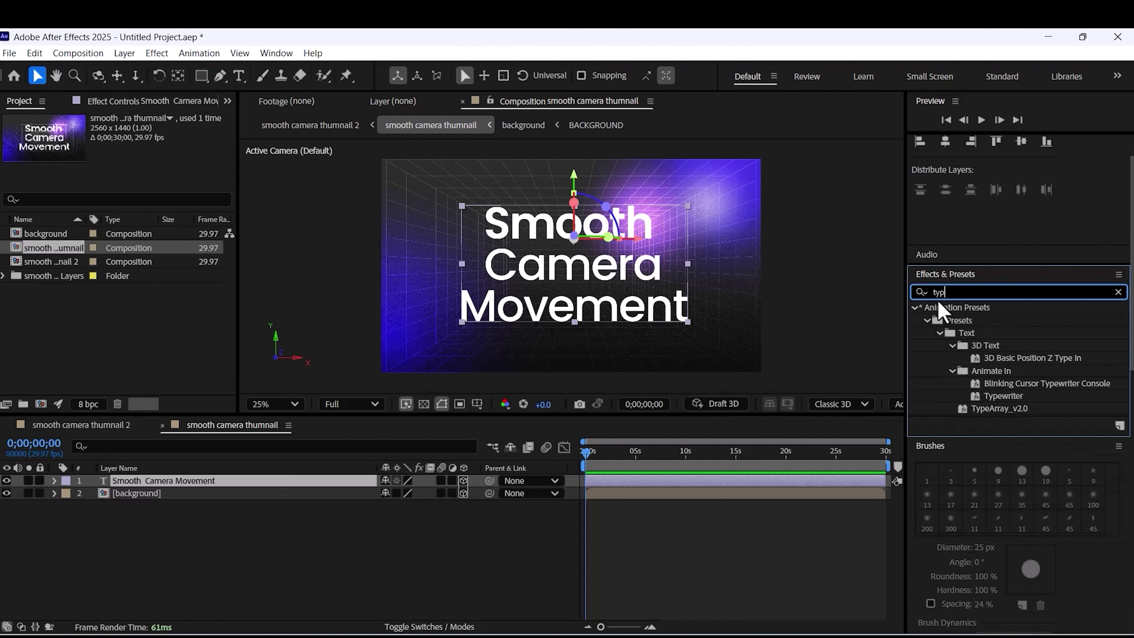
pyautogui.moveTo(1010, 412); pyautogui.dragTo(586, 304)
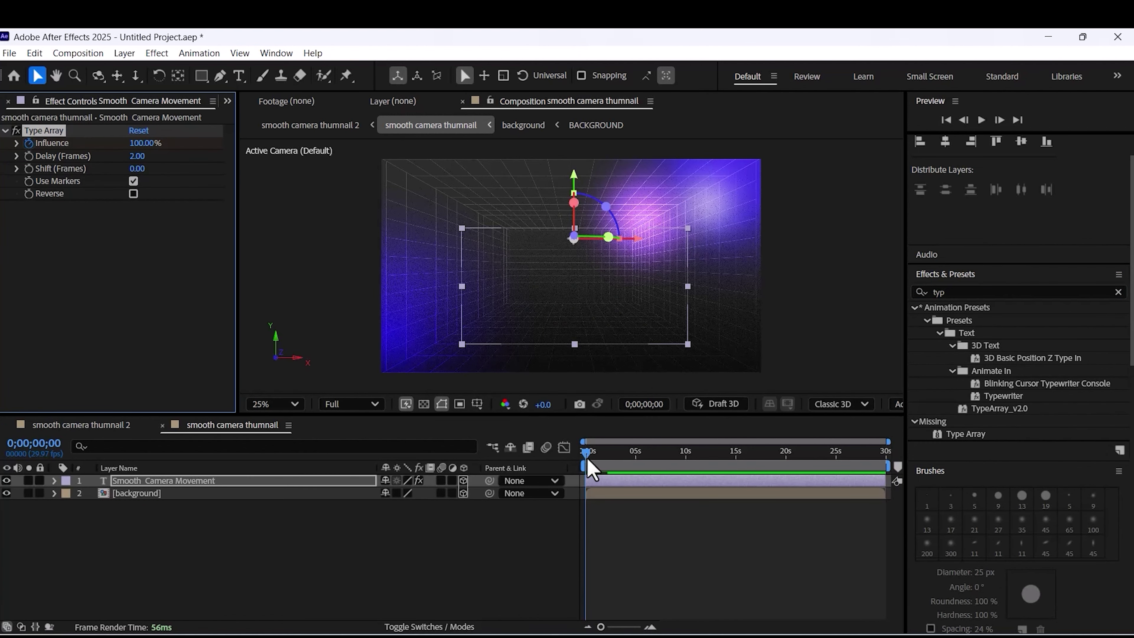
pyautogui.press('space')
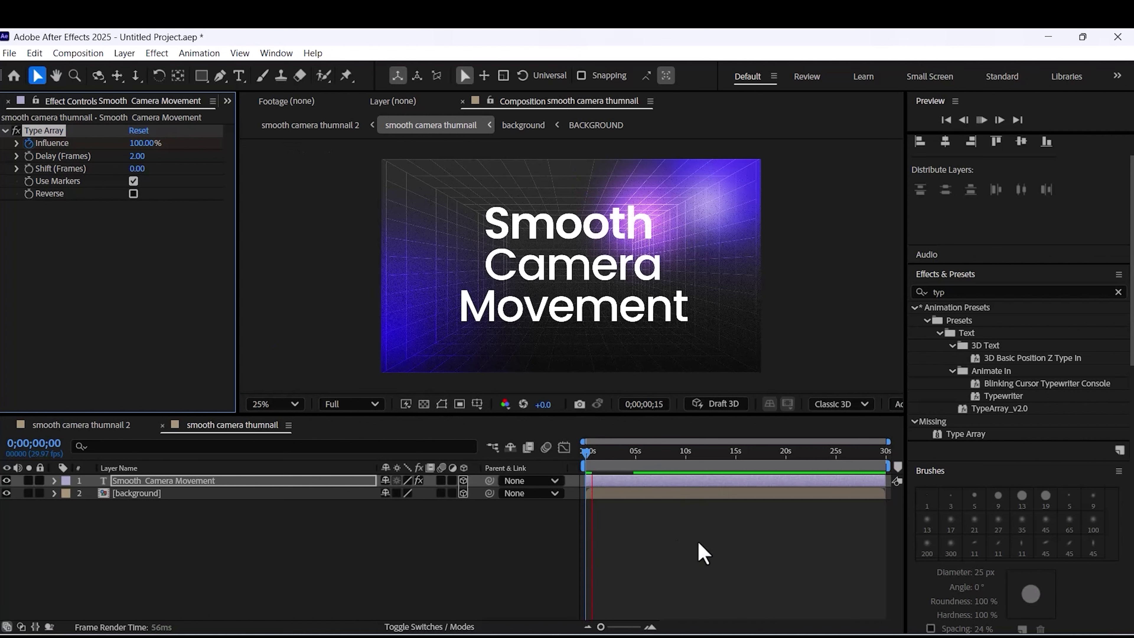
pyautogui.press('space')
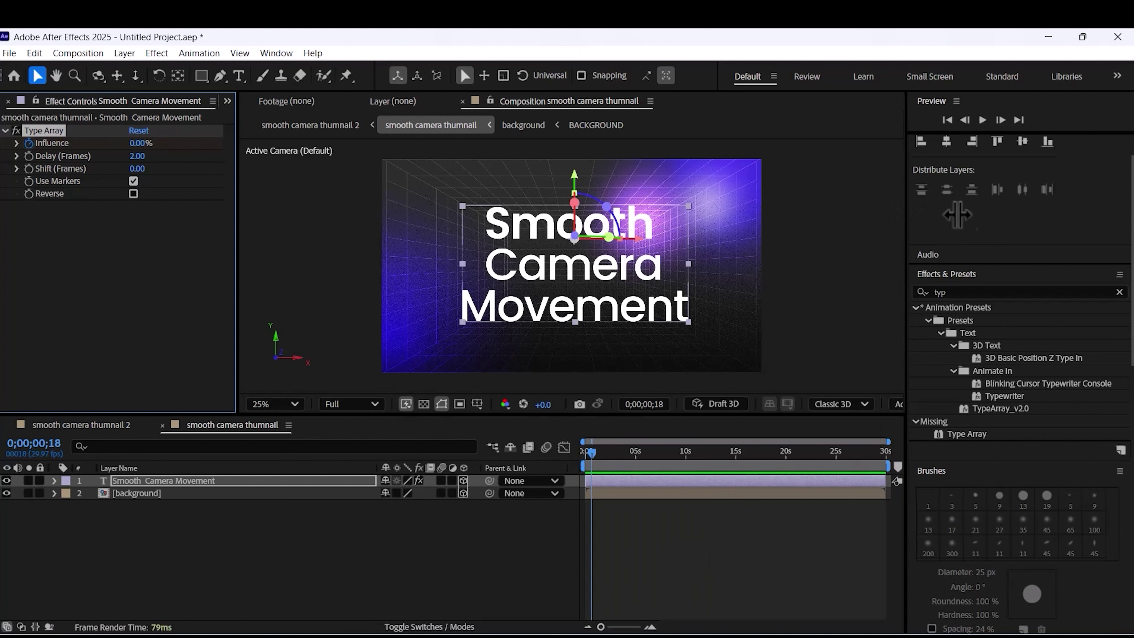
# Widen the composition area, show it in 2 Views, and orbit Custom View 1 to see the layers more from the side
pyautogui.moveTo(907, 214); pyautogui.dragTo(1041, 214)
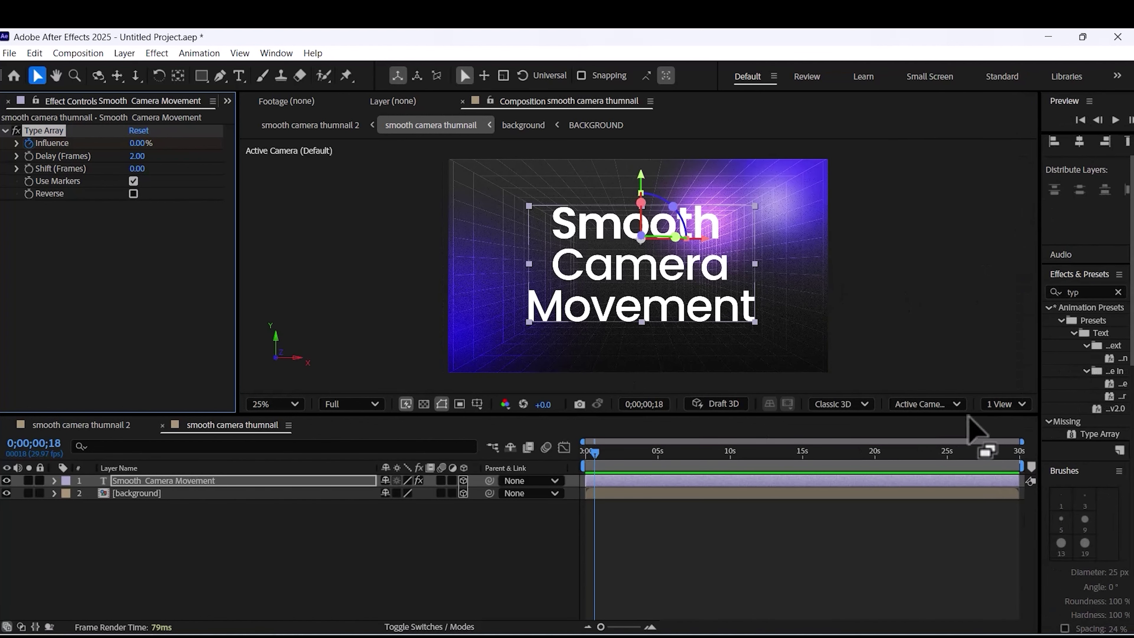
pyautogui.click(1020, 404)
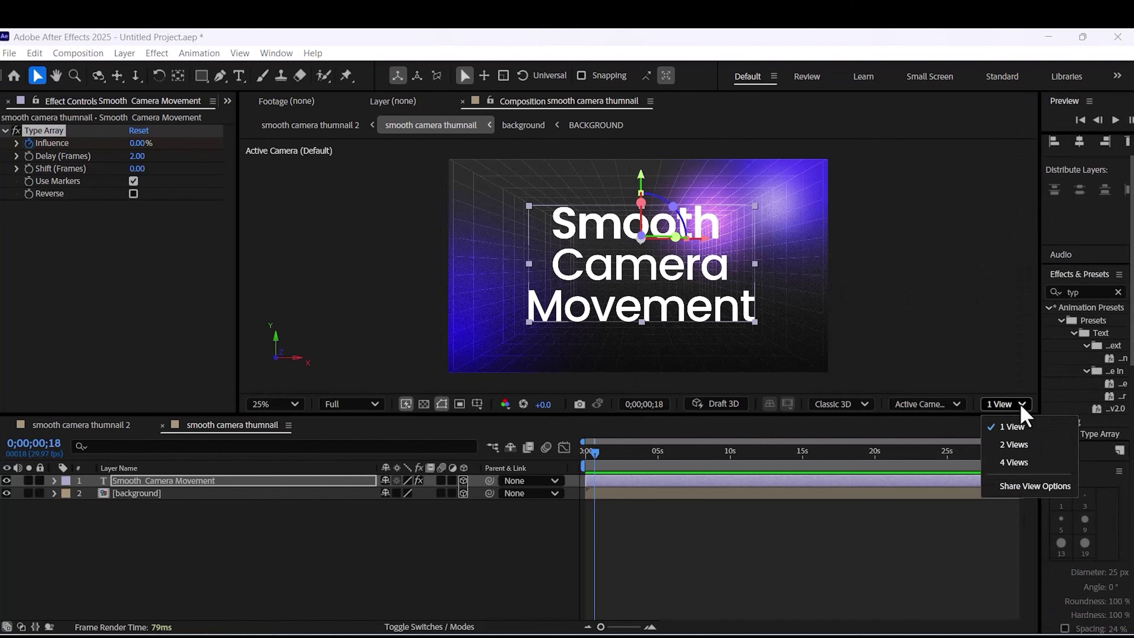
pyautogui.click(1018, 446)
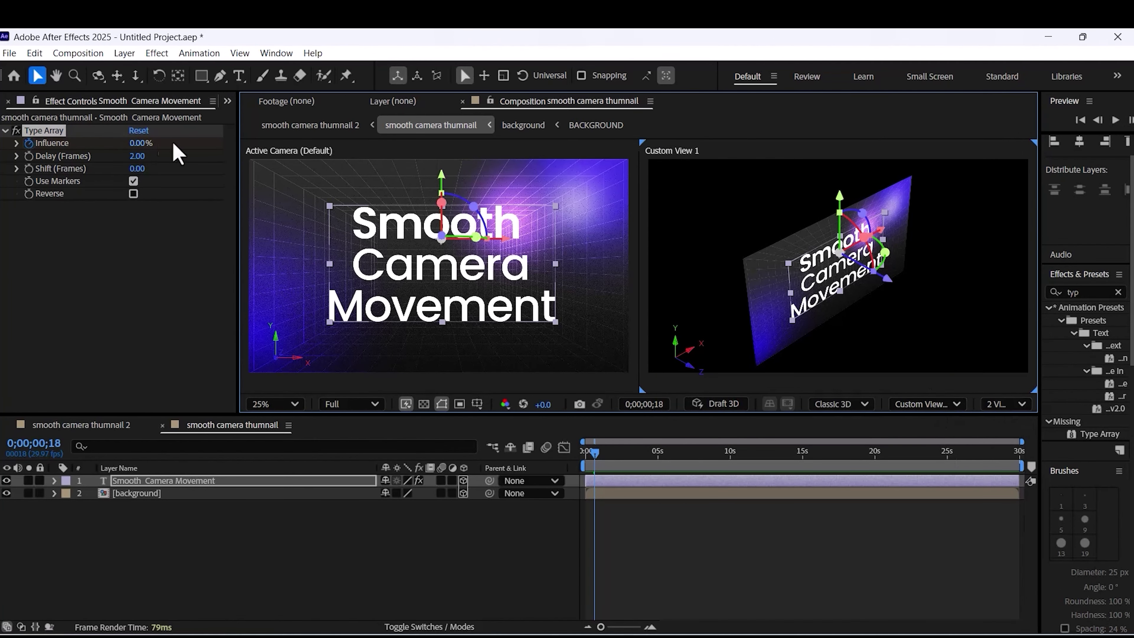
pyautogui.click(99, 76)
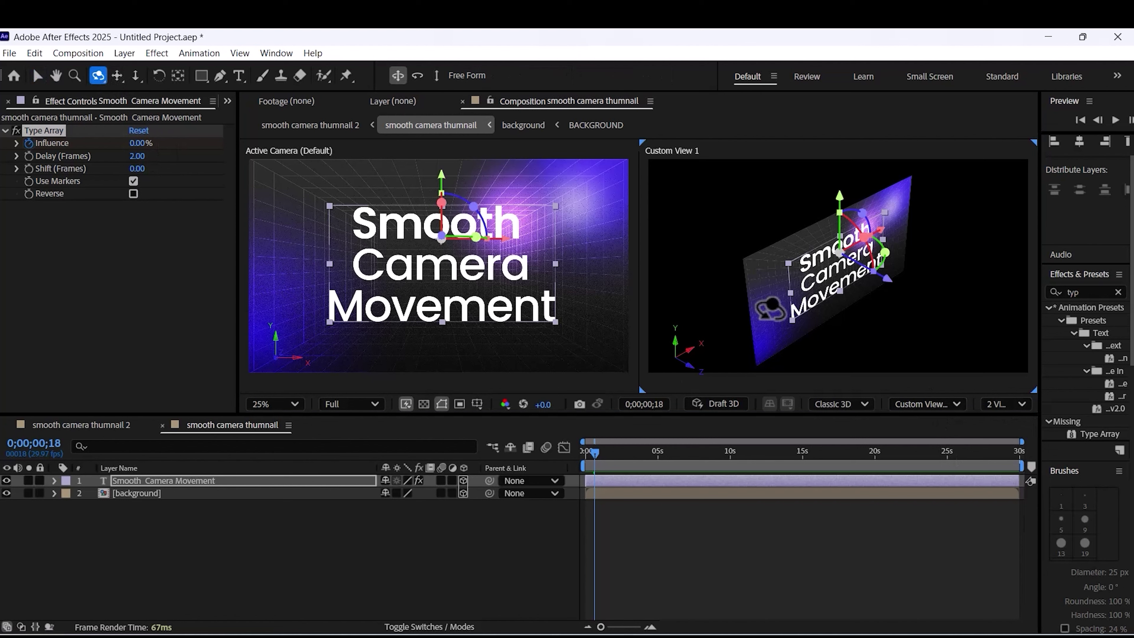
pyautogui.moveTo(768, 293); pyautogui.dragTo(785, 272)
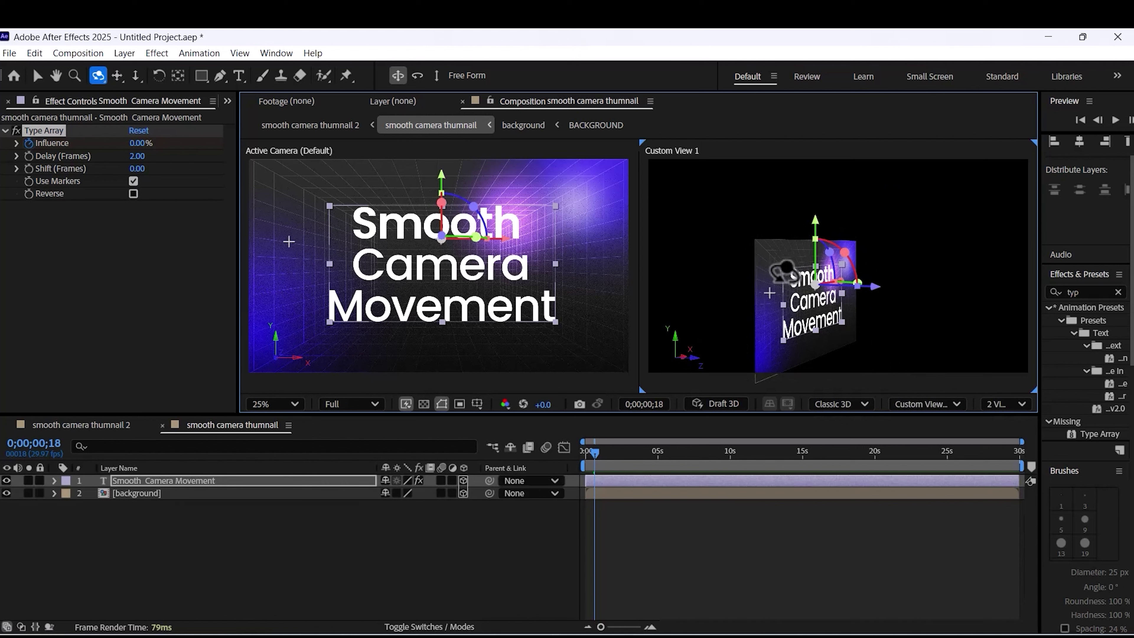
pyautogui.scroll(-1, 884, 279)
pyautogui.scroll(1, 840, 305)
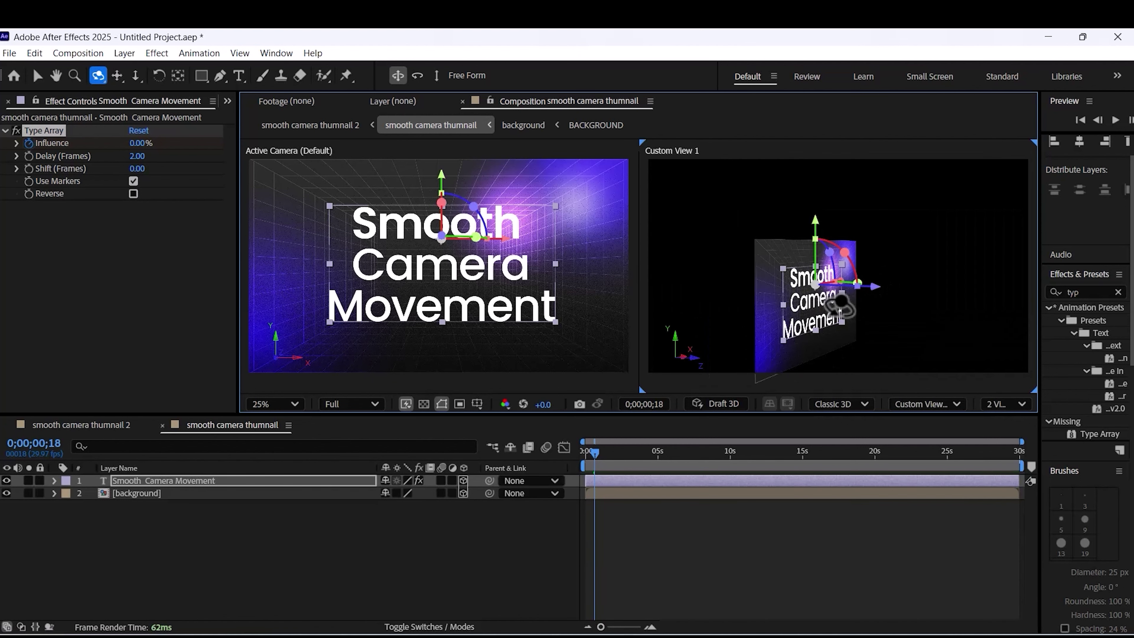
pyautogui.click(410, 561)
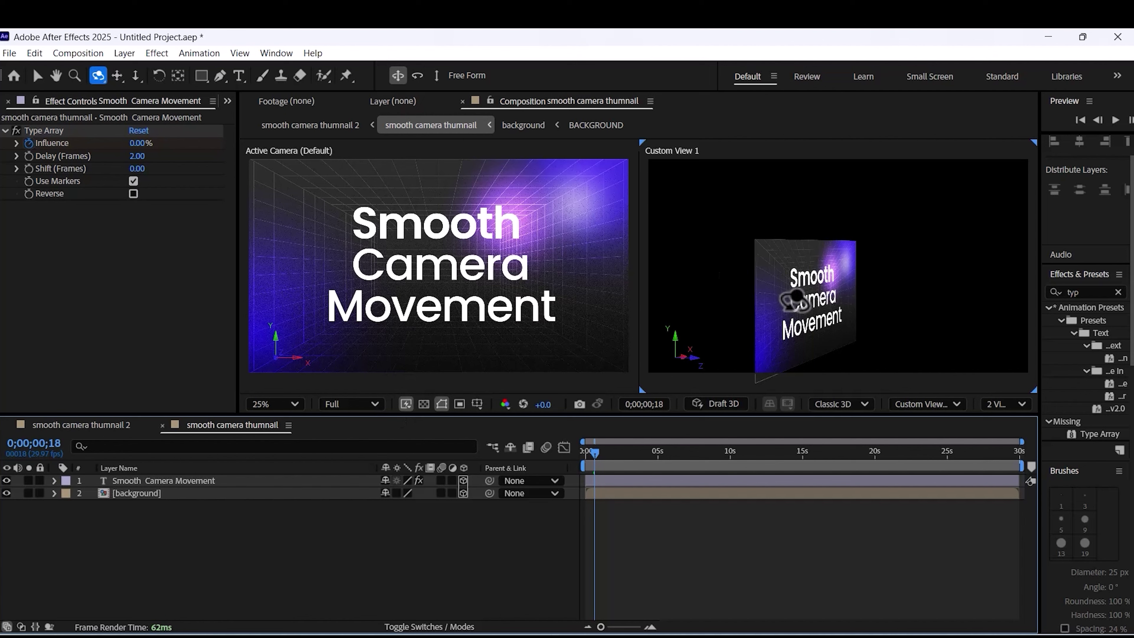
# Move the Smooth Camera Movement text forward along the Z axis, well in front of the background
pyautogui.click(37, 75)
pyautogui.click(793, 296)
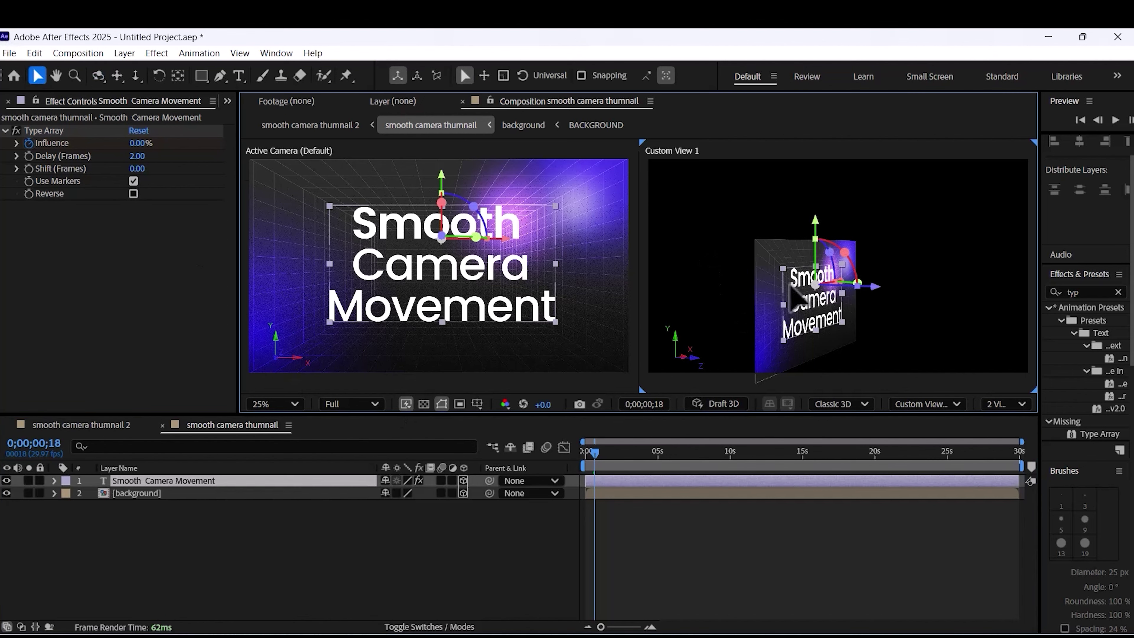
pyautogui.moveTo(874, 283); pyautogui.dragTo(967, 290)
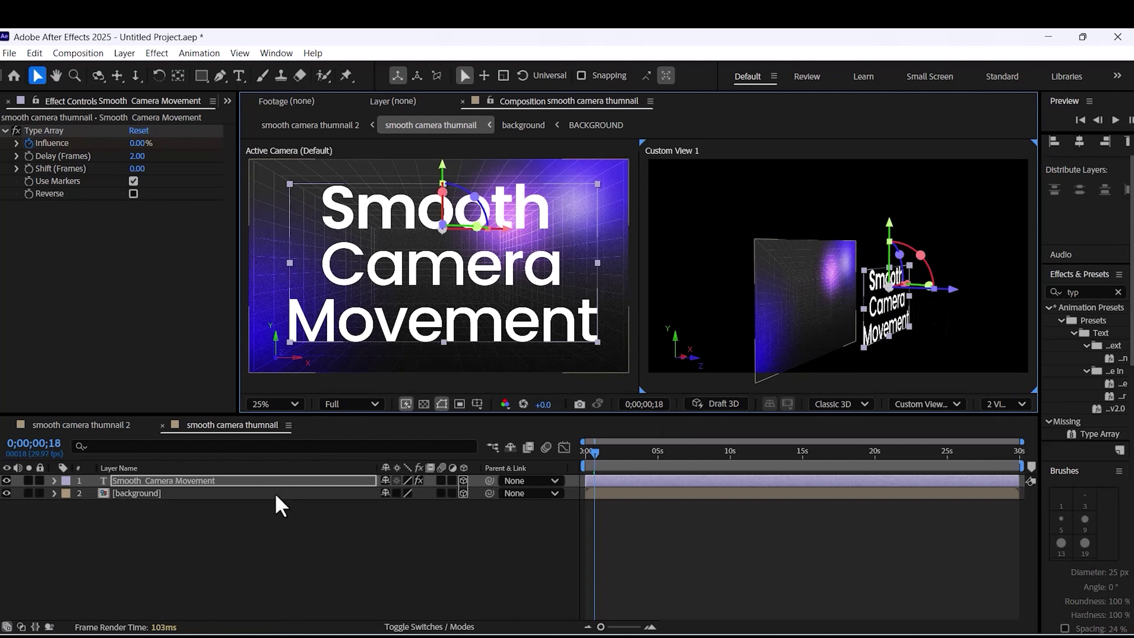
# Scale the Smooth Camera Movement text to 93.9% and lower it slightly toward the middle of the frame
pyautogui.press('s')
pyautogui.moveTo(404, 493); pyautogui.dragTo(365, 499)
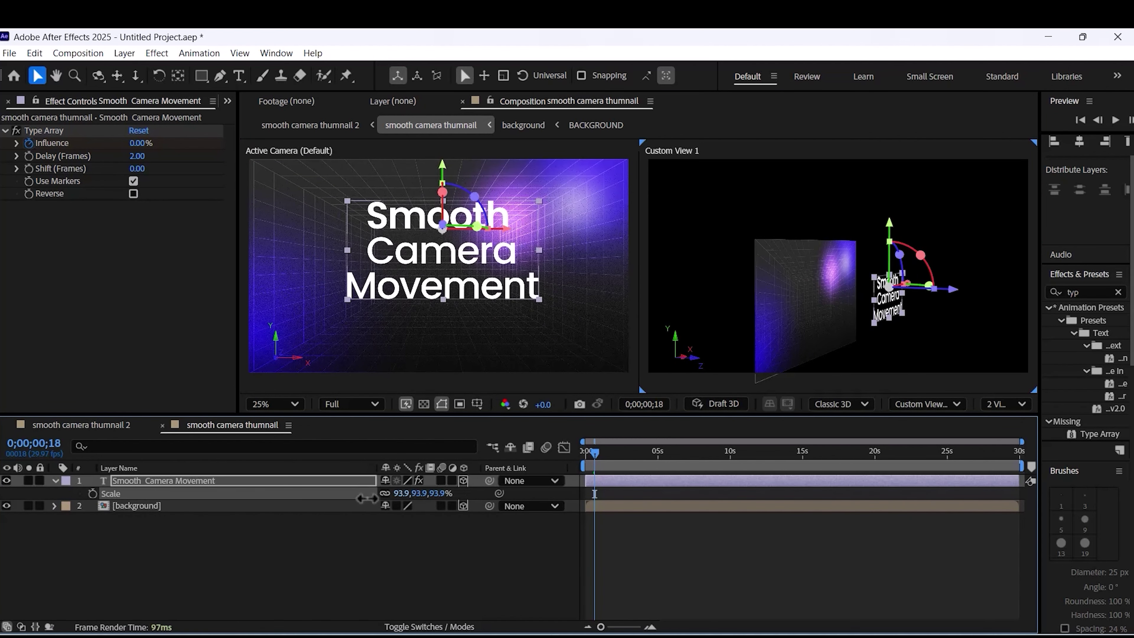
pyautogui.moveTo(443, 177); pyautogui.dragTo(444, 180)
pyautogui.click(322, 554)
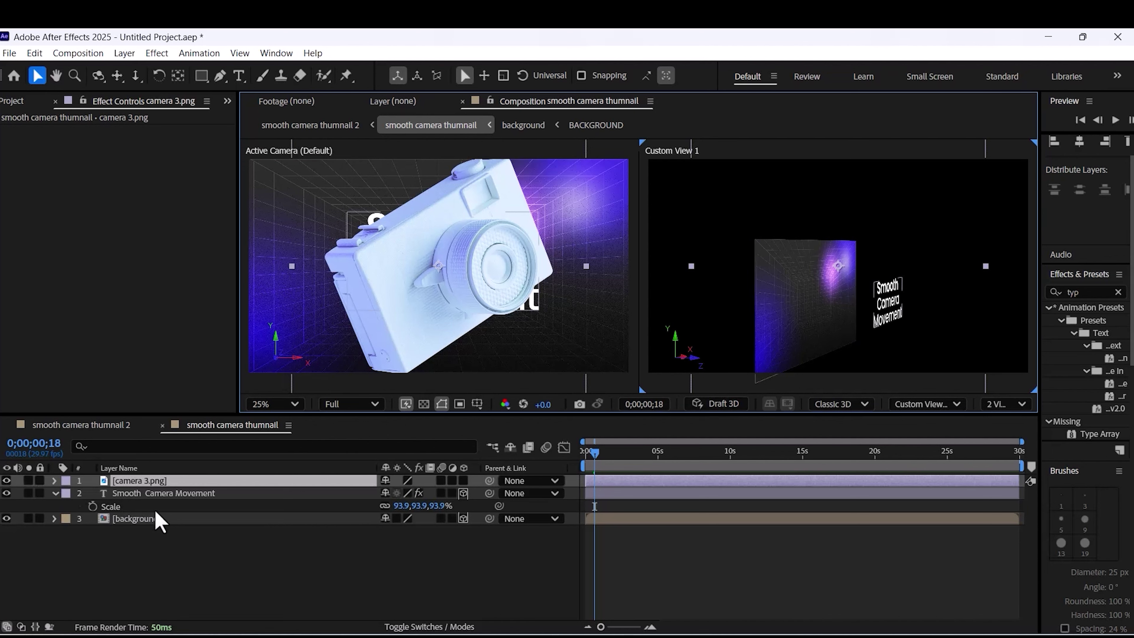
# Scale the camera 3.png layer to 49% and make it a 3D layer
pyautogui.press('s')
pyautogui.moveTo(400, 494); pyautogui.dragTo(361, 494)
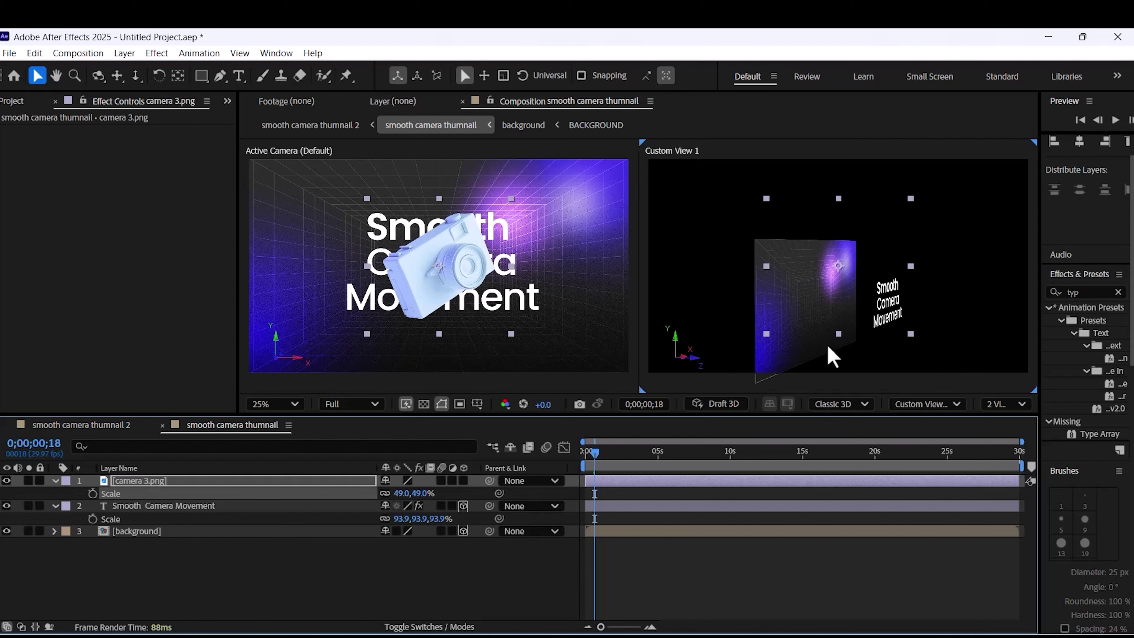
pyautogui.click(463, 480)
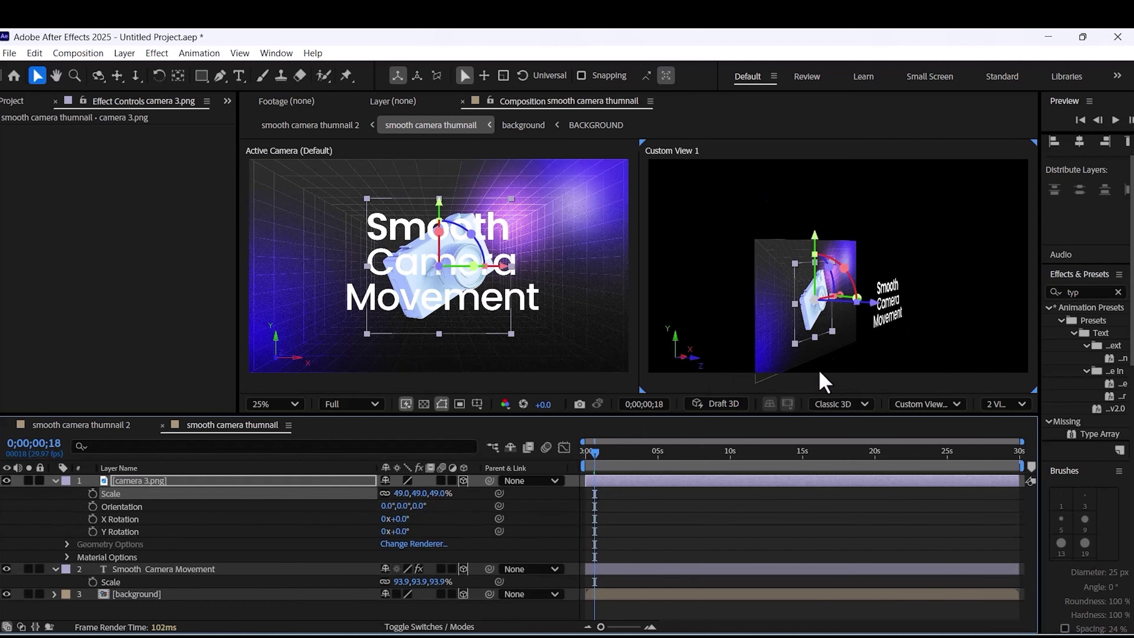
# Move the camera image along the X axis to the left side of the title and set its scale to 34%
pyautogui.click(456, 284)
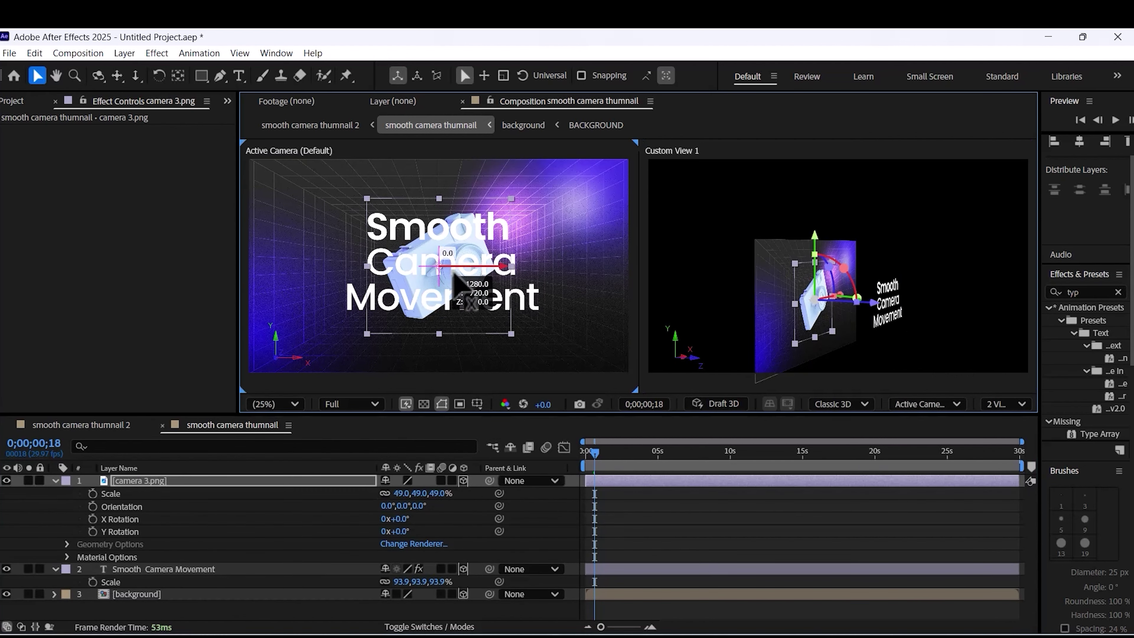
pyautogui.moveTo(454, 275); pyautogui.dragTo(405, 268)
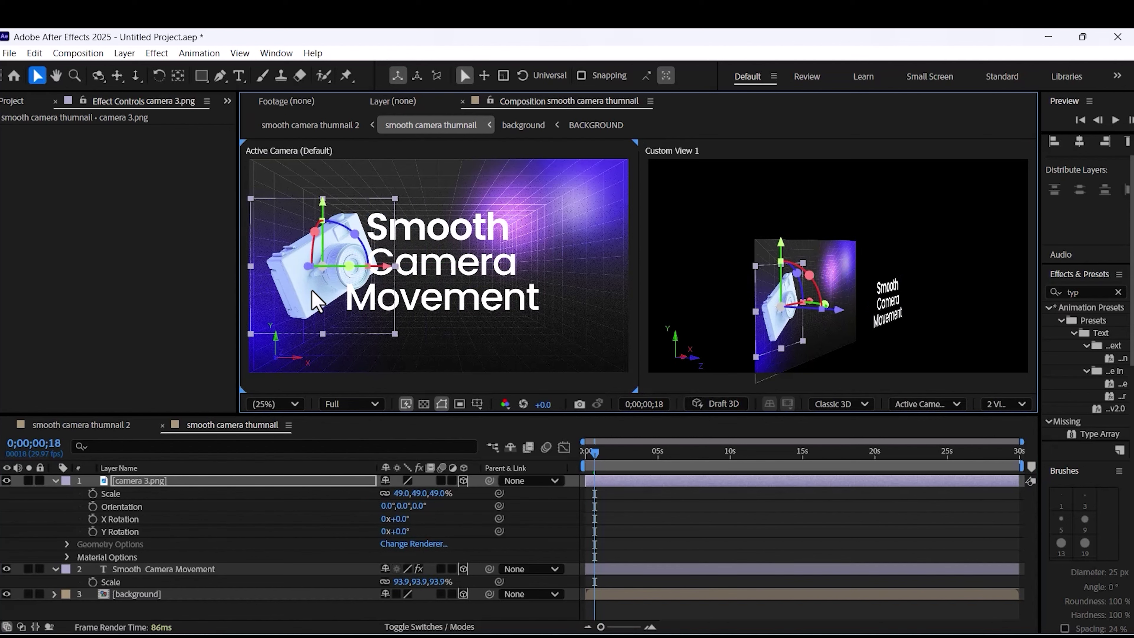
pyautogui.press('s')
pyautogui.press('s')
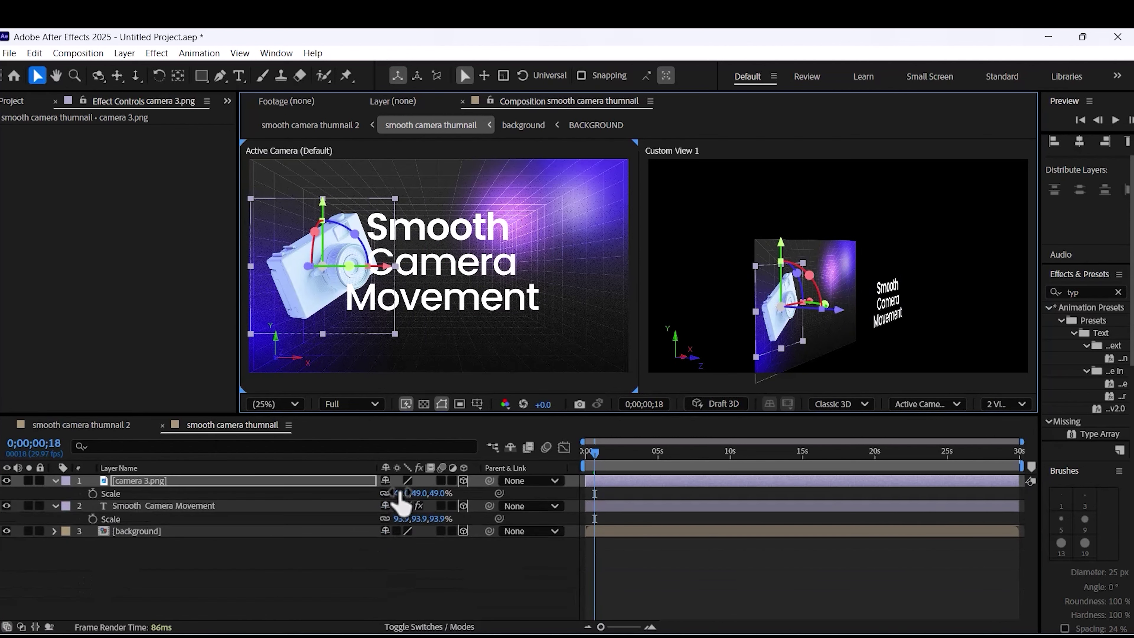
pyautogui.moveTo(400, 493); pyautogui.dragTo(385, 492)
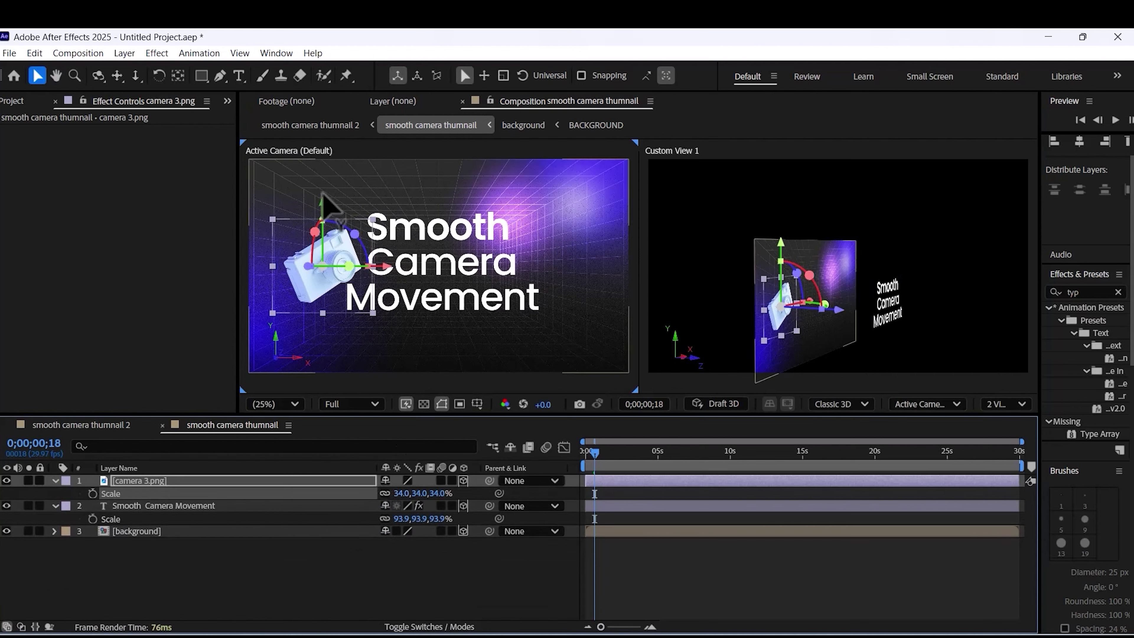
# Raise the camera image to the title's upper left and bring it forward along Z, off the background
pyautogui.moveTo(324, 203); pyautogui.dragTo(329, 164)
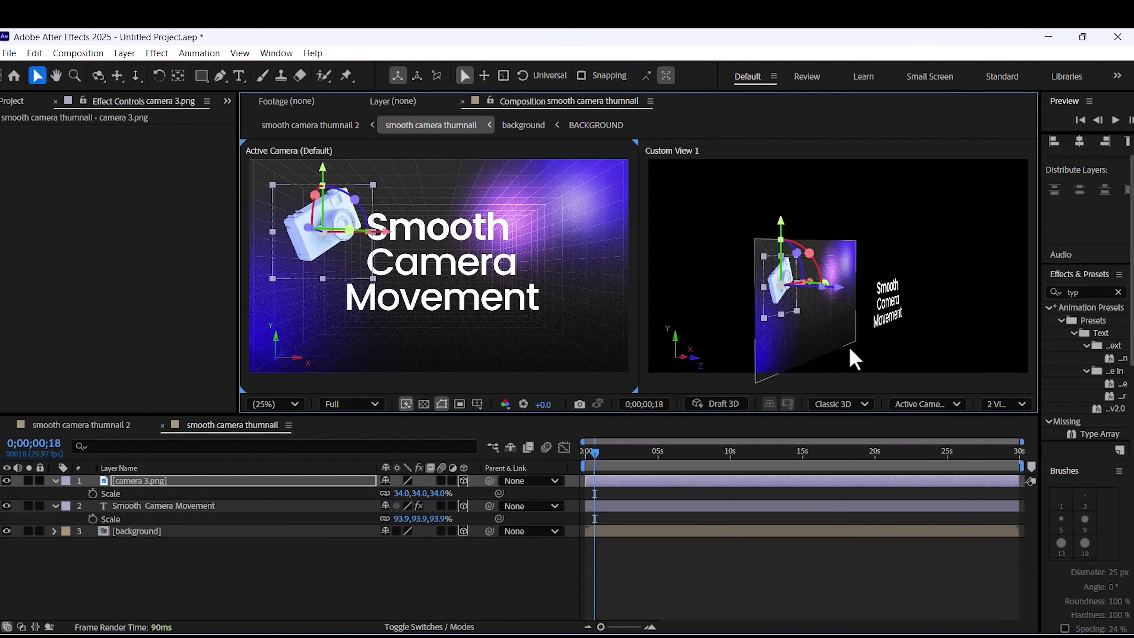
pyautogui.moveTo(830, 296); pyautogui.dragTo(868, 286)
pyautogui.click(434, 580)
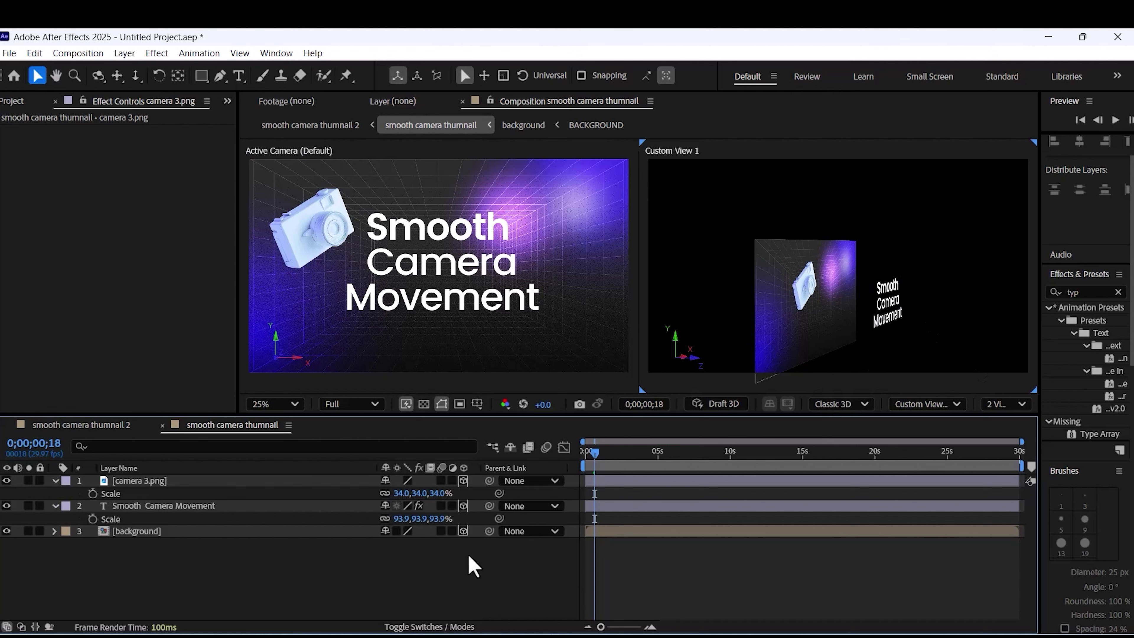
# Add a two-node camera named Camera 1 with the 50mm preset to the composition
pyautogui.rightClick(474, 567)
pyautogui.moveTo(576, 383)
pyautogui.click(701, 451)
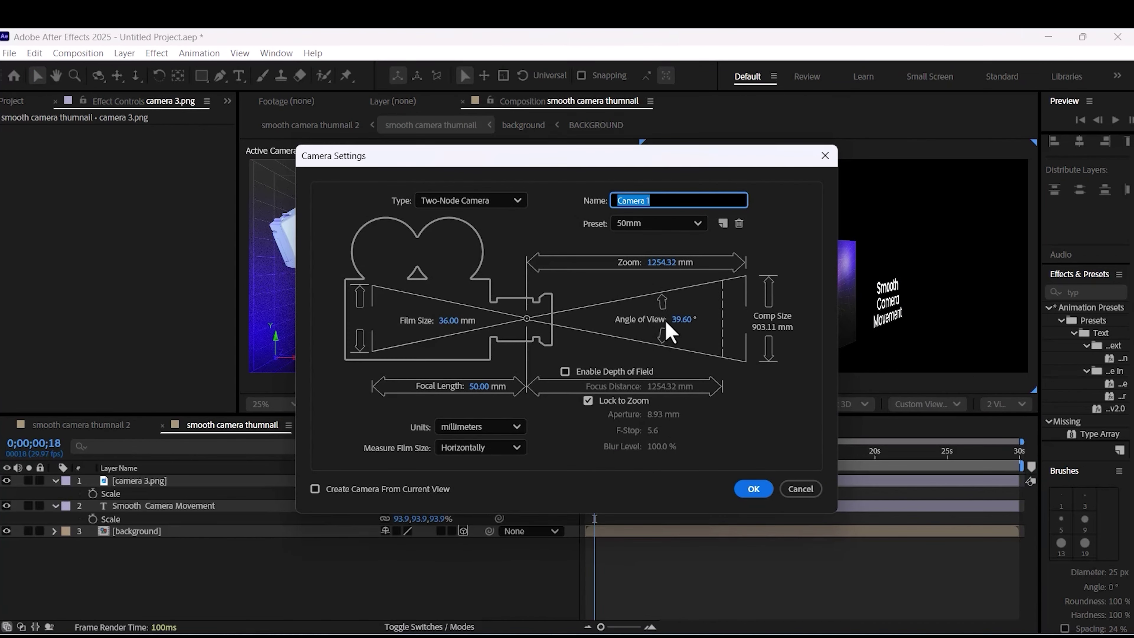
pyautogui.click(696, 225)
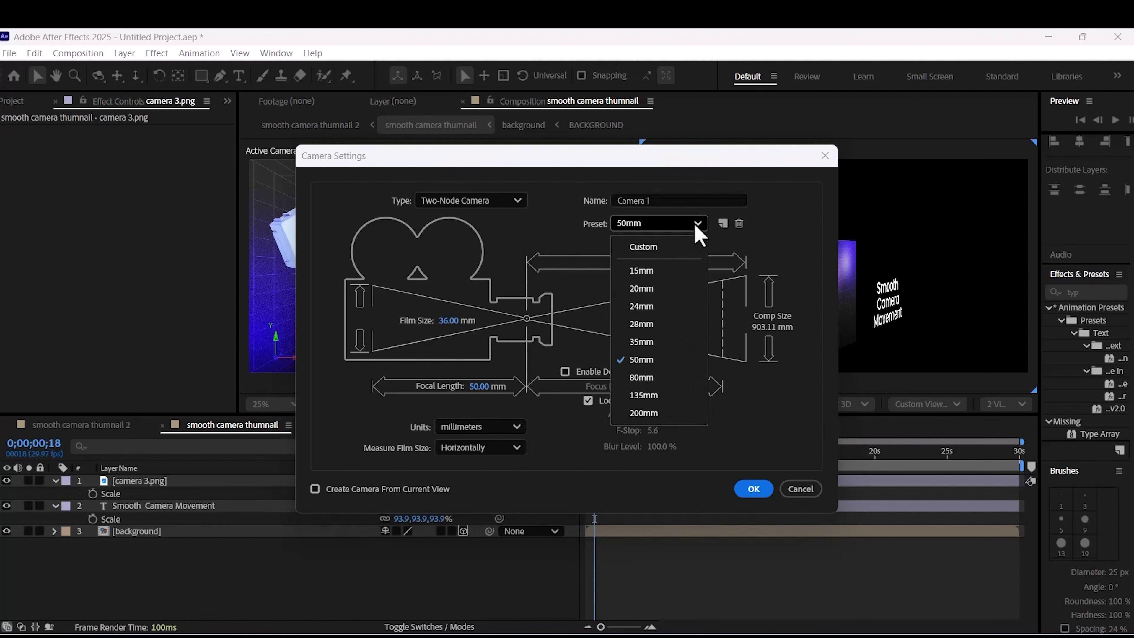
pyautogui.click(697, 227)
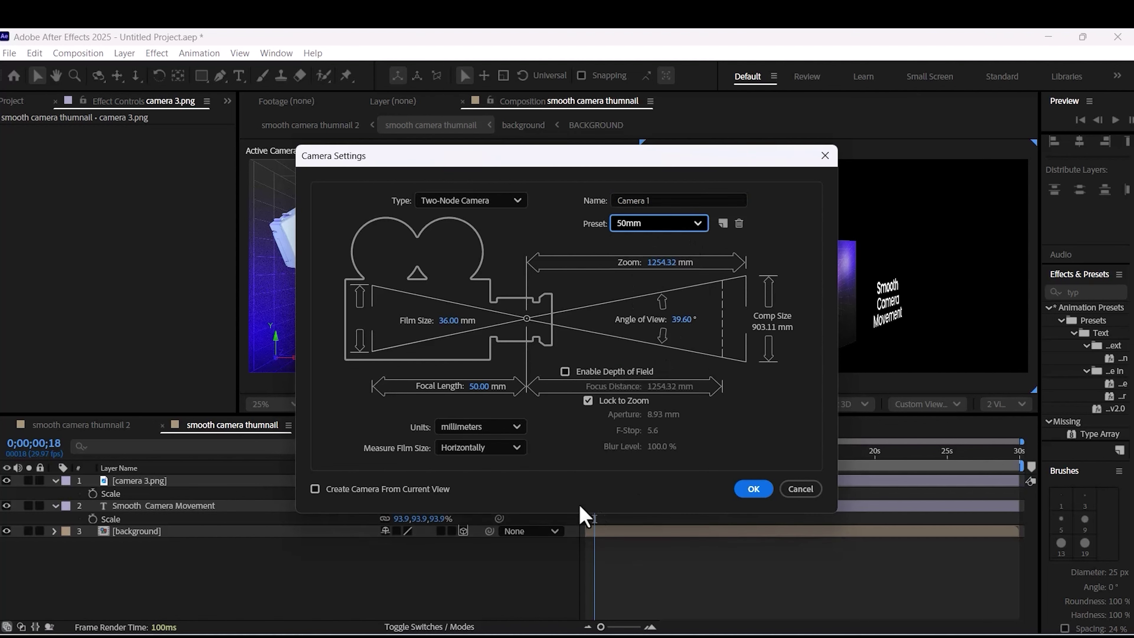
pyautogui.click(751, 491)
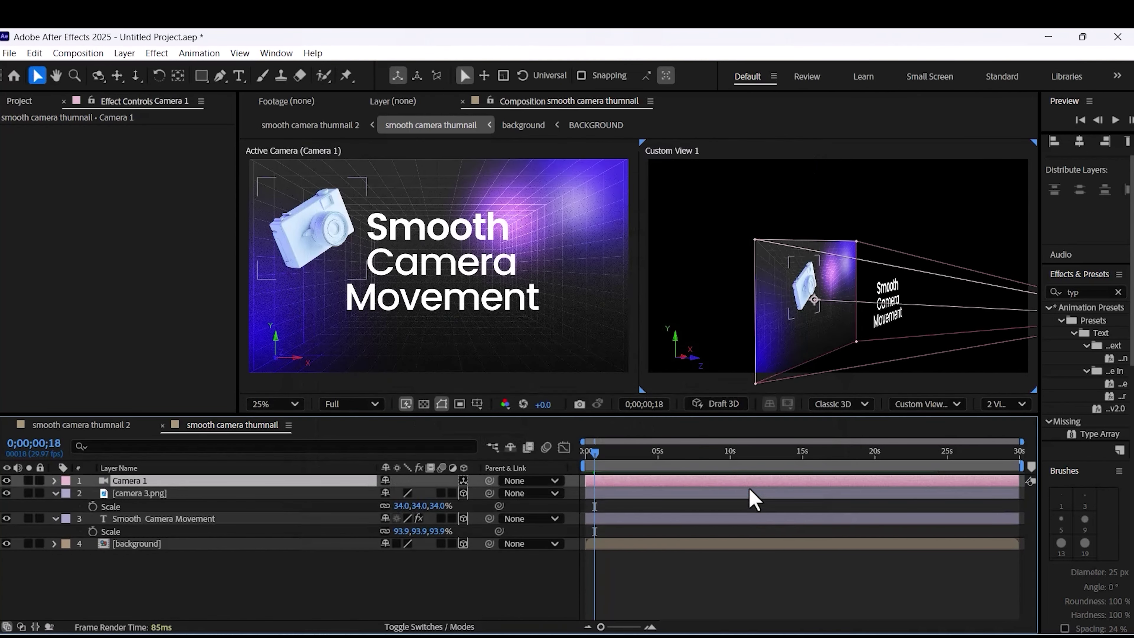
# Show all of Camera 1 in the custom view at 12.5% and turn on Depth of Field in its camera options
pyautogui.press(',')
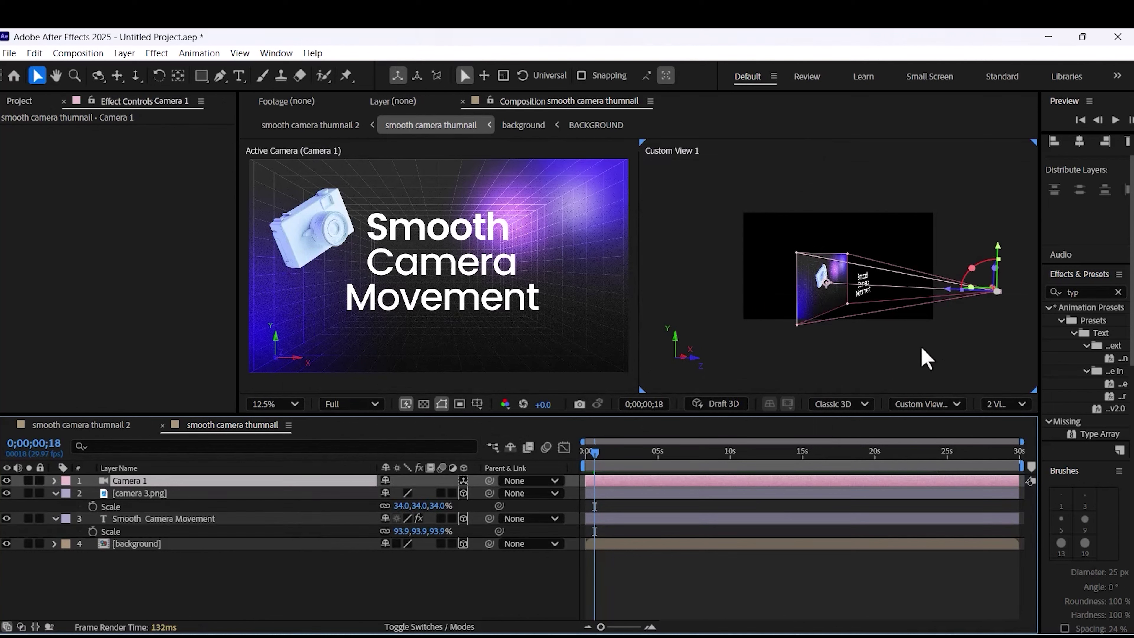
pyautogui.click(54, 481)
pyautogui.click(67, 506)
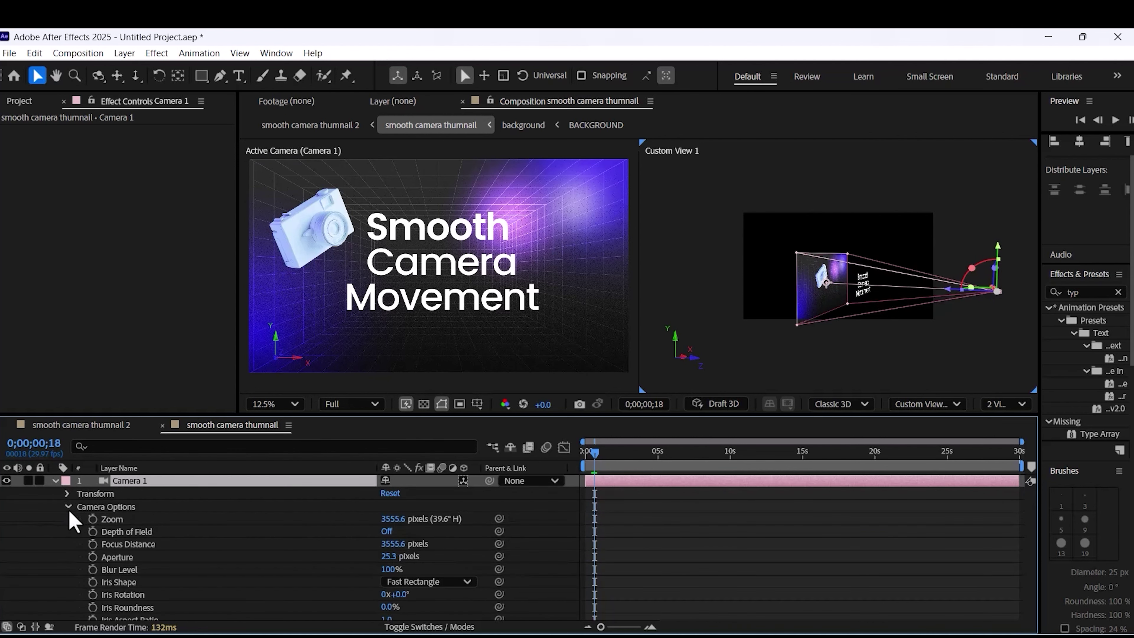
pyautogui.click(386, 530)
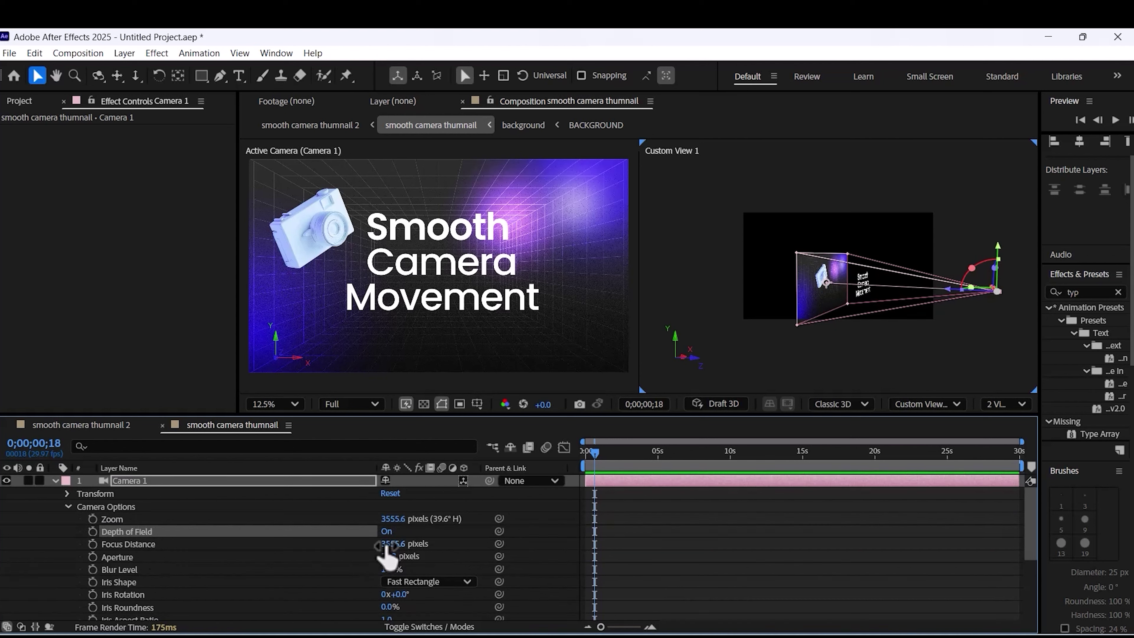
# Set Camera 1's Focus Distance to 2658.6 pixels at the title's depth and its Aperture to 428.3 pixels
pyautogui.moveTo(389, 547); pyautogui.dragTo(7, 543)
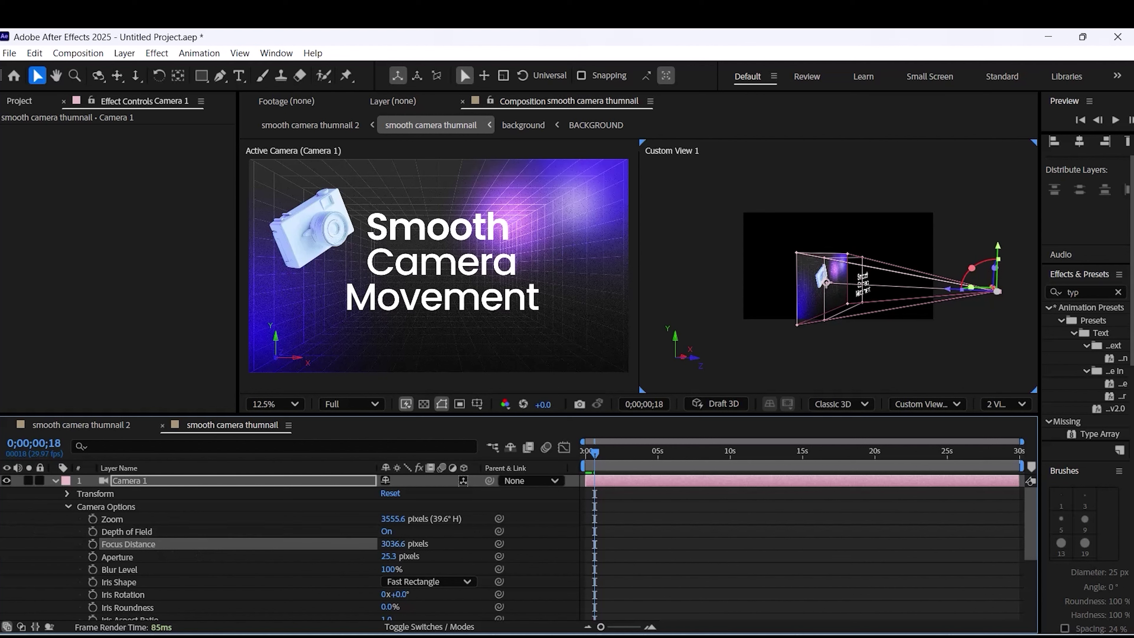
pyautogui.moveTo(284, 552); pyautogui.dragTo(184, 570)
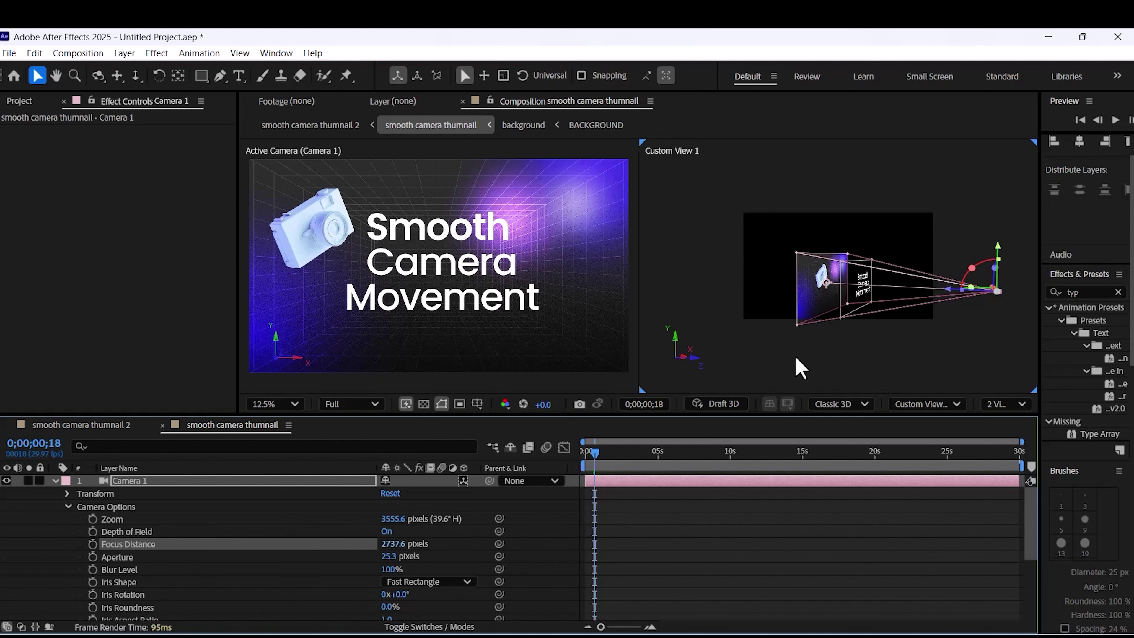
pyautogui.moveTo(389, 546); pyautogui.dragTo(495, 552)
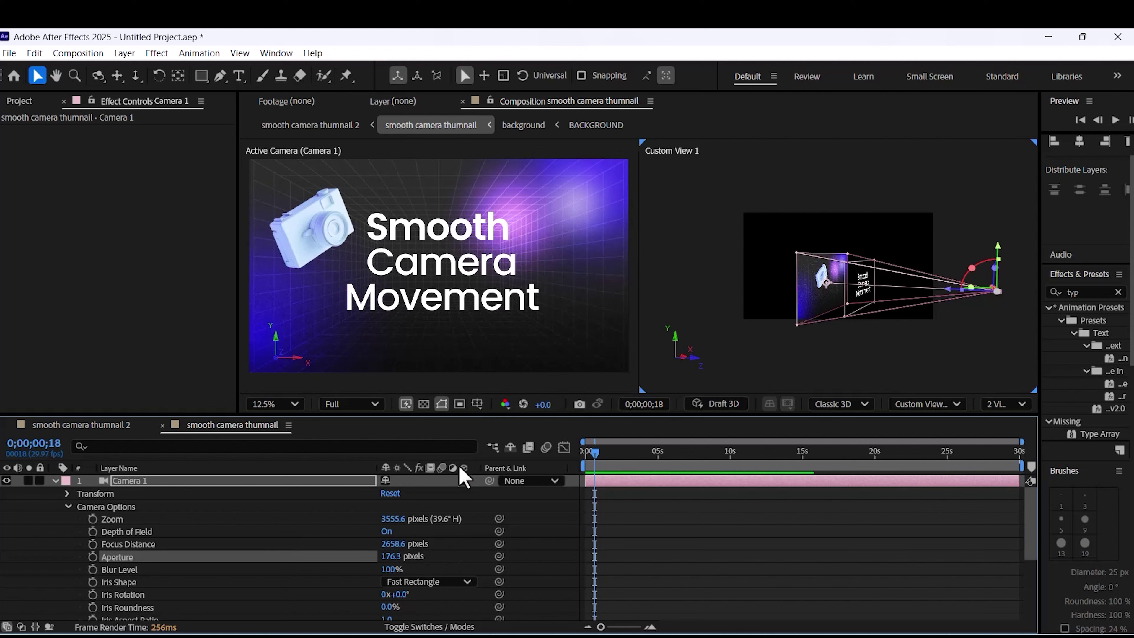
pyautogui.moveTo(386, 558); pyautogui.dragTo(616, 546)
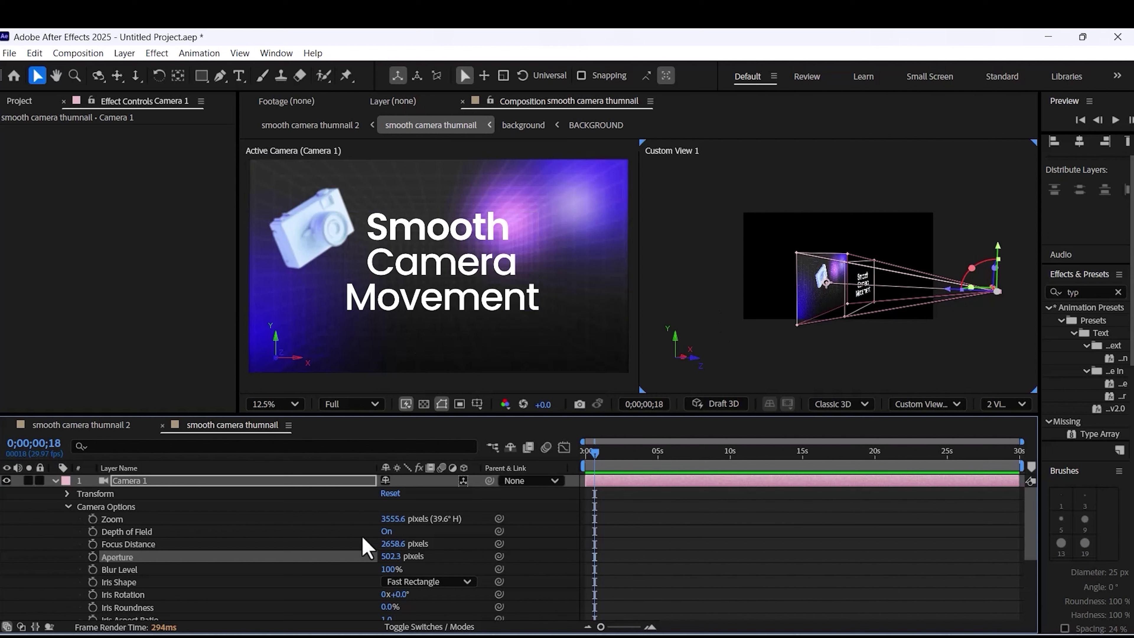
pyautogui.moveTo(390, 556); pyautogui.dragTo(353, 561)
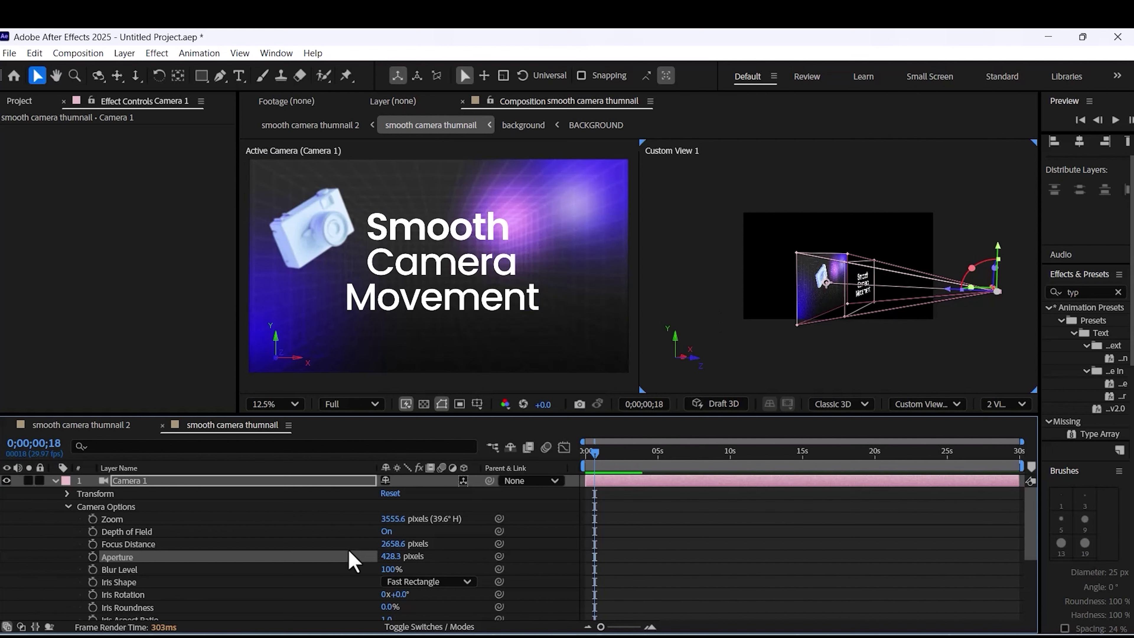
# Bring the camera image forward along Z towards the title and shift it slightly along X towards the text
pyautogui.click(324, 252)
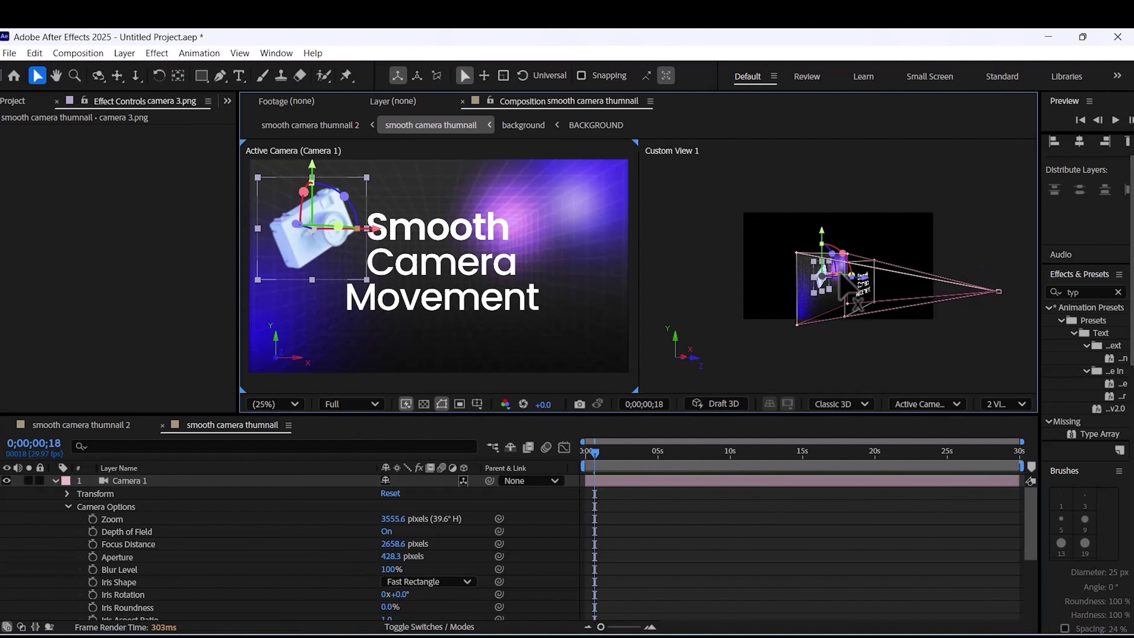
pyautogui.moveTo(855, 276); pyautogui.dragTo(889, 280)
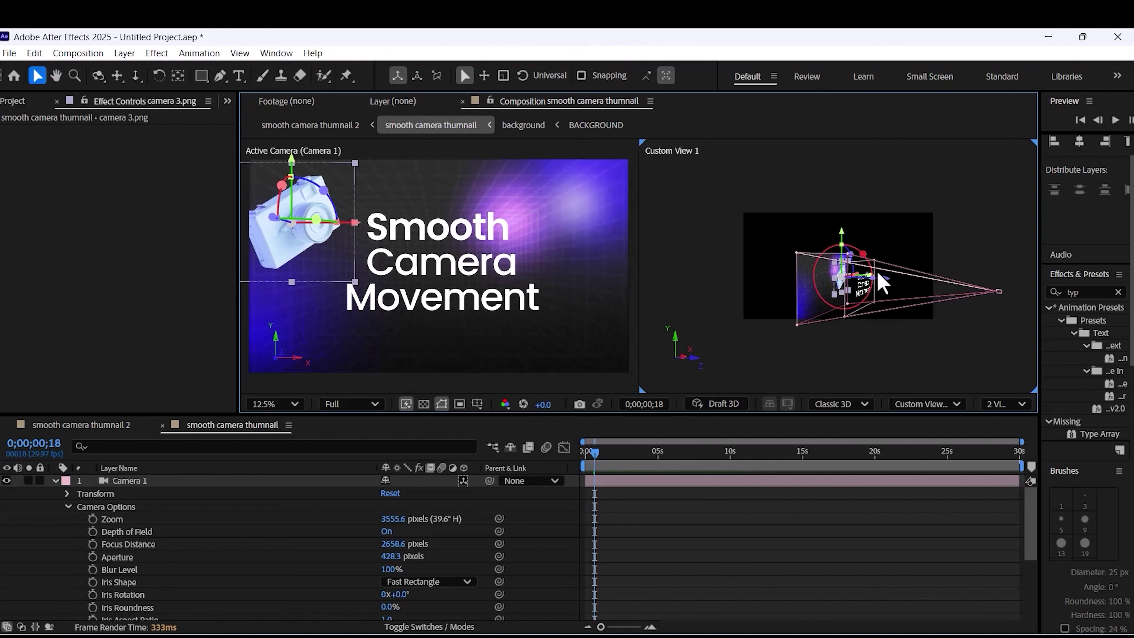
pyautogui.moveTo(855, 274); pyautogui.dragTo(866, 275)
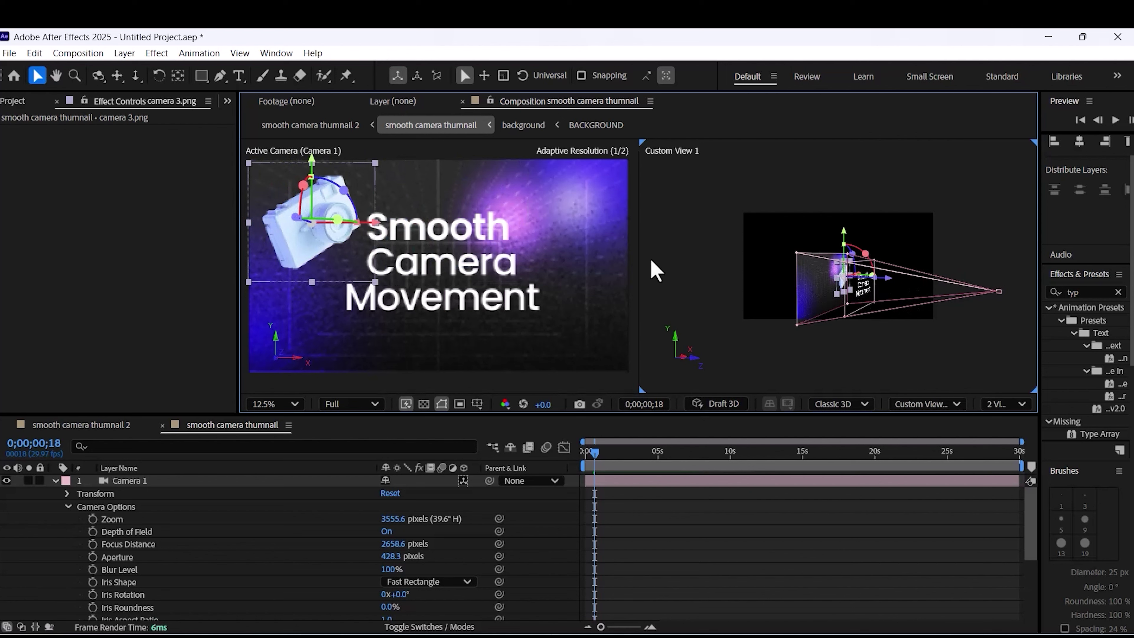
pyautogui.click(684, 284)
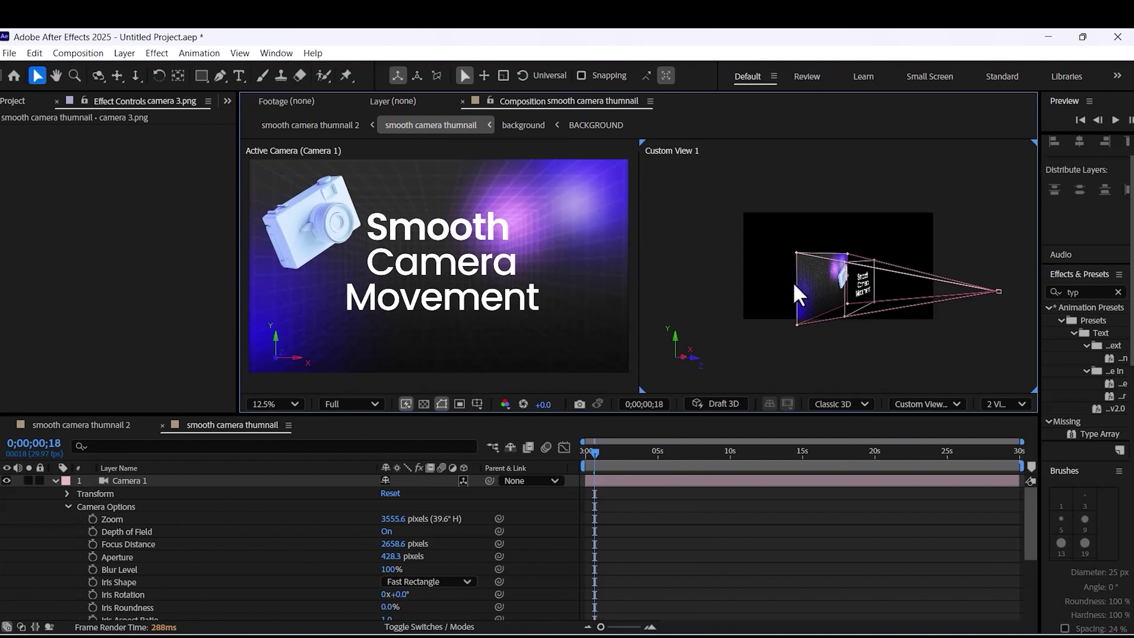
# Move the camera 3.png layer back along Z to about -432, between the background and the title
pyautogui.scroll(-5, 196, 537)
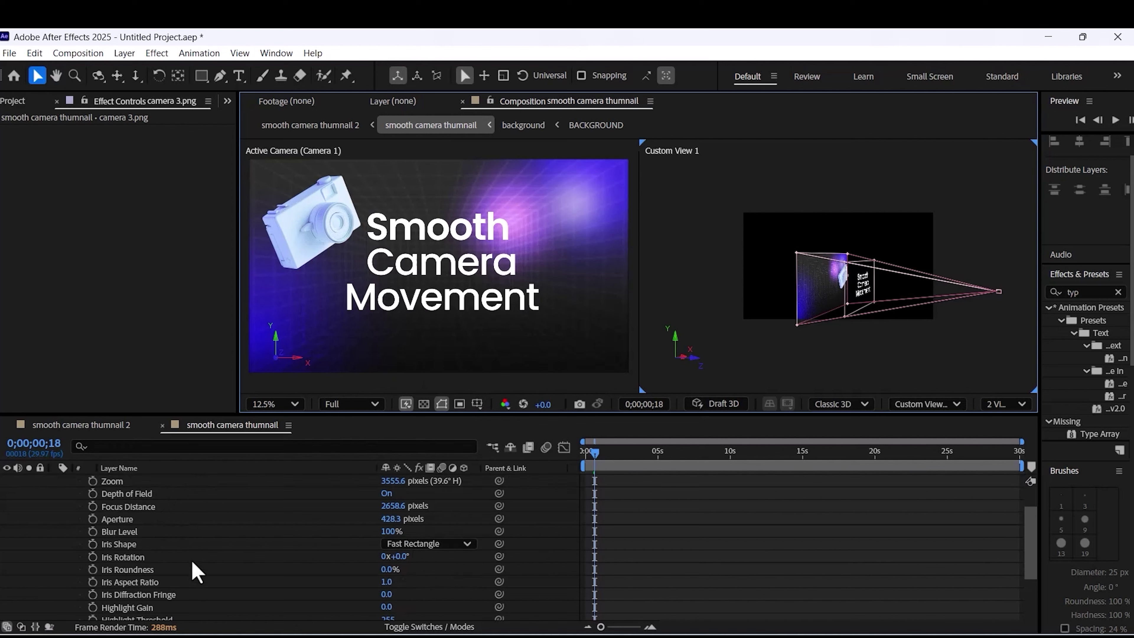
pyautogui.click(196, 564)
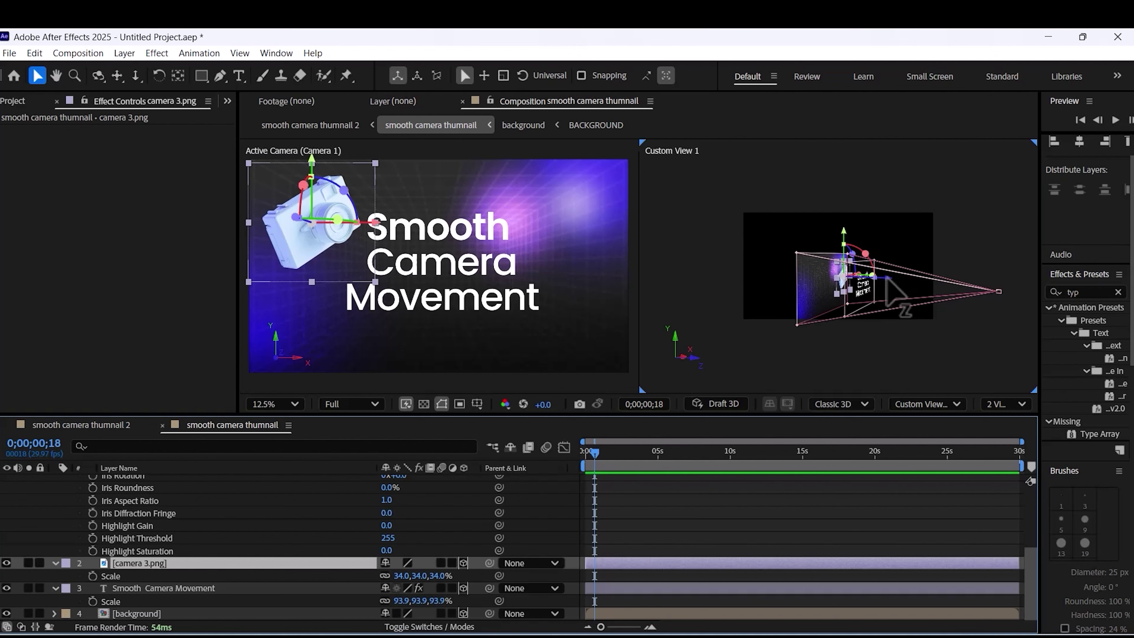
pyautogui.moveTo(889, 276); pyautogui.dragTo(876, 275)
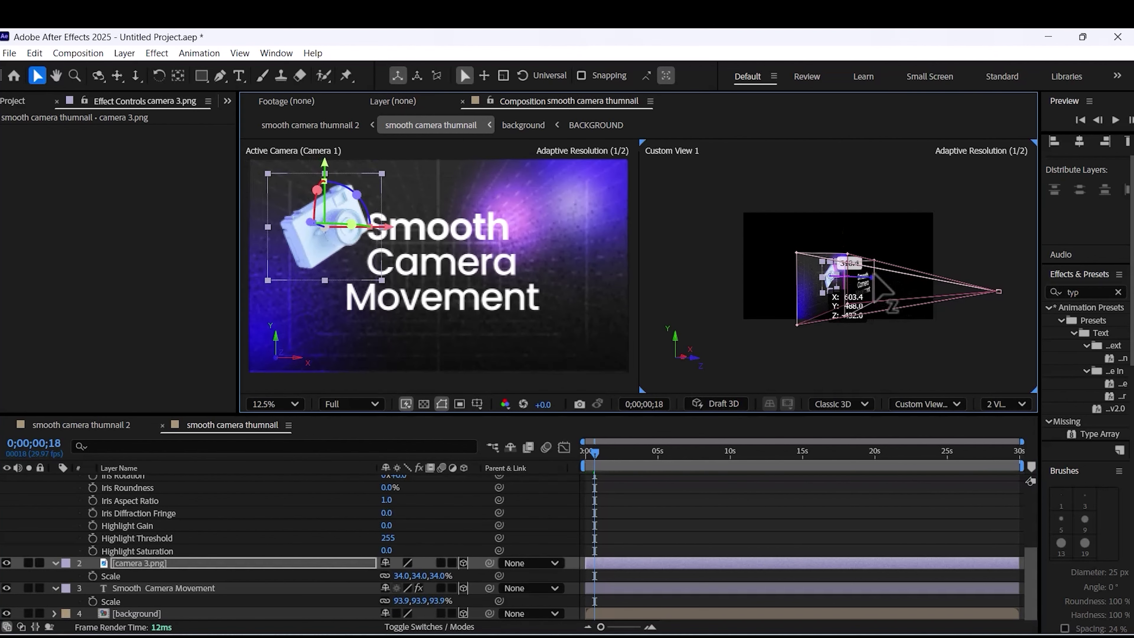
pyautogui.click(681, 267)
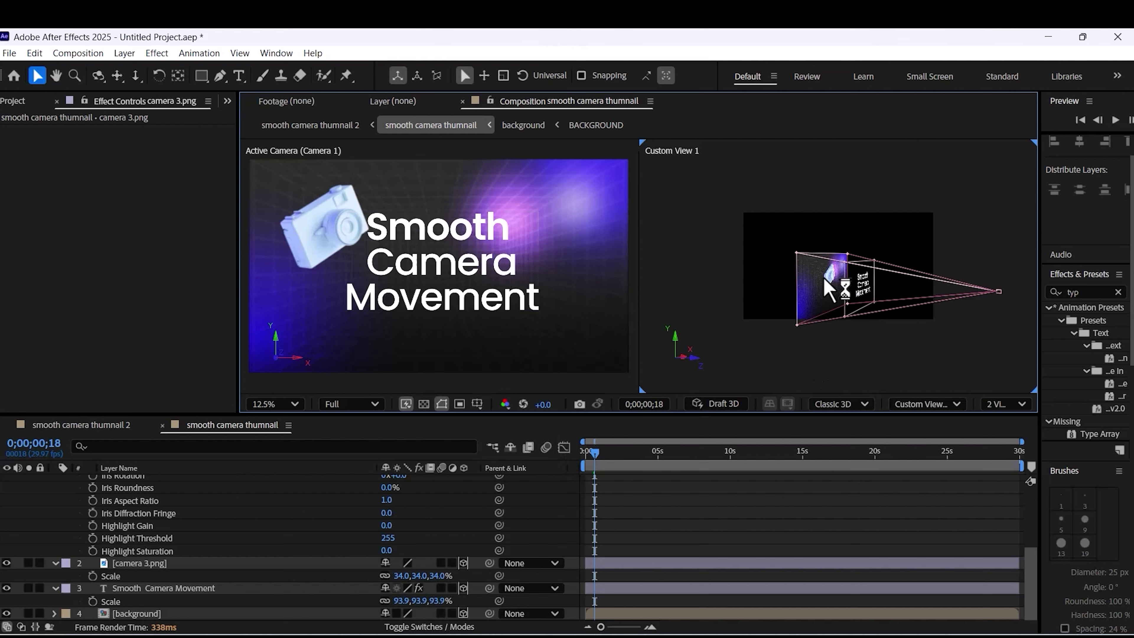
# Preview the title animation from the start of the composition and stop at 0;00;01;19
pyautogui.moveTo(598, 454)
pyautogui.mouseDown()
pyautogui.moveTo(544, 462)
pyautogui.moveTo(577, 459)
pyautogui.mouseUp()
pyautogui.press('space')
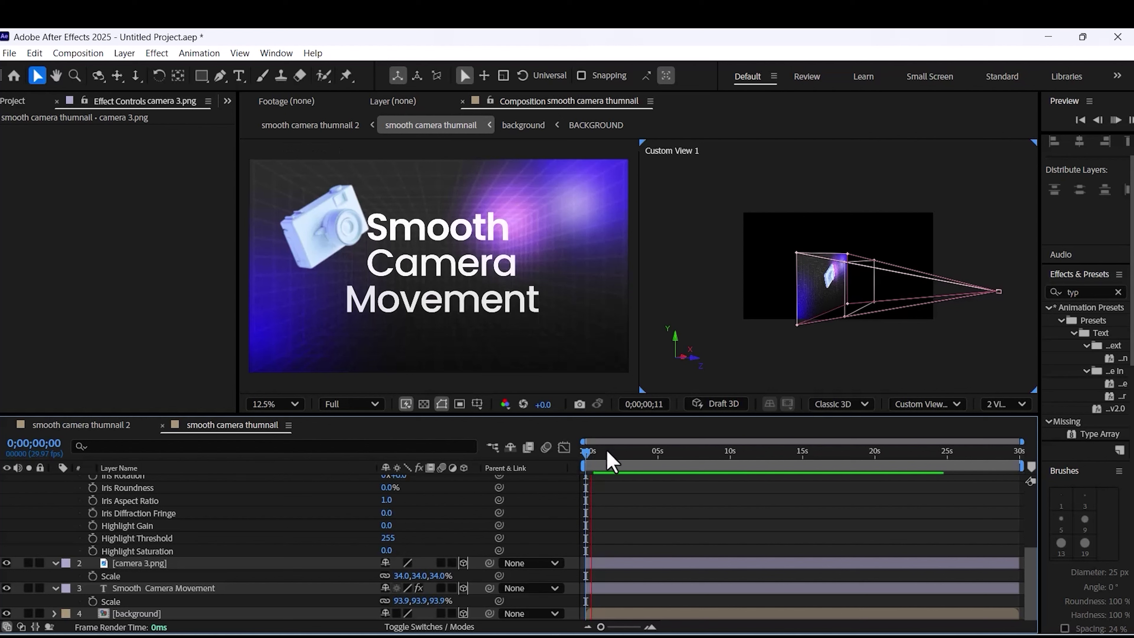
pyautogui.click(591, 453)
pyautogui.moveTo(593, 452); pyautogui.dragTo(610, 471)
# Collapse the properties of the Camera 1 layer
pyautogui.scroll(5, 139, 536)
pyautogui.scroll(1, 143, 543)
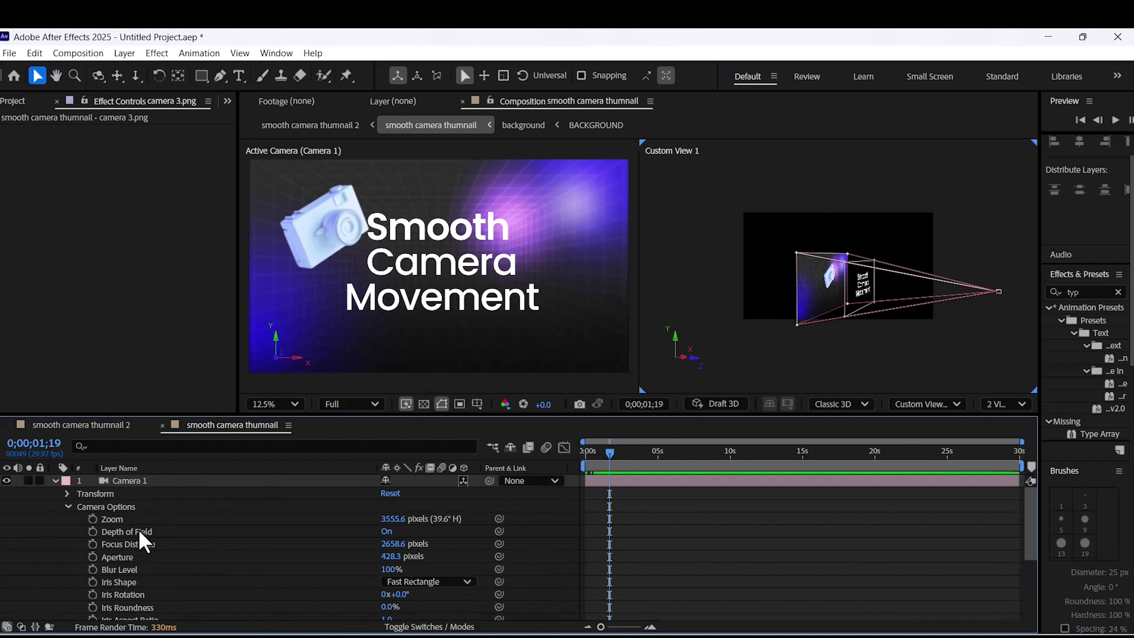
pyautogui.click(56, 480)
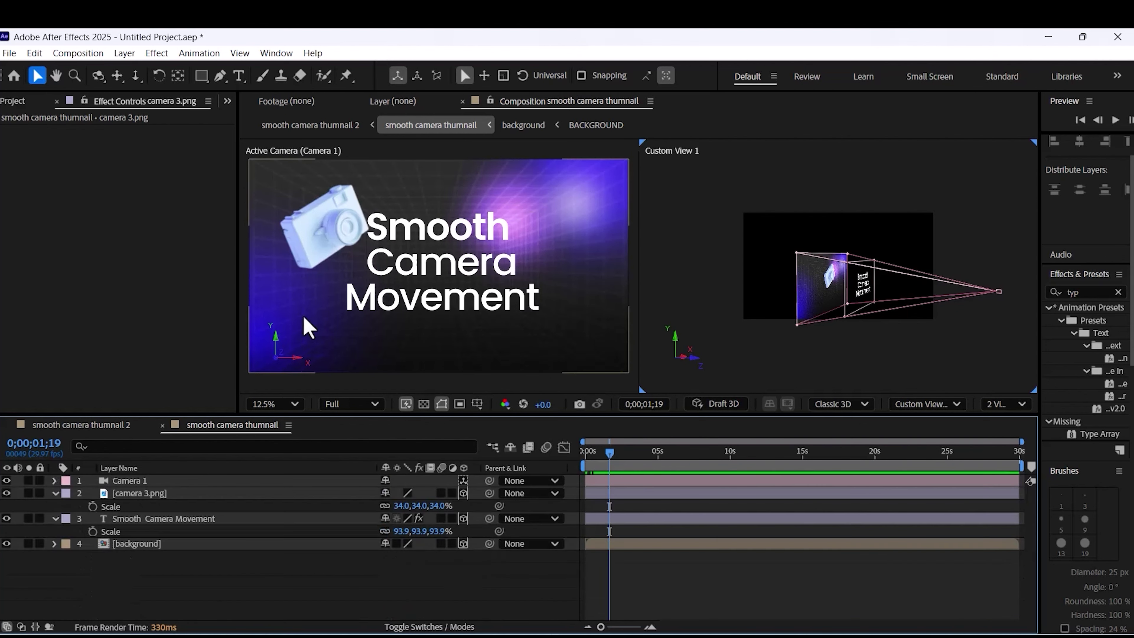
# Reveal the camera 3.png layer's rotation properties and place a Z Rotation keyframe at the start of the timeline
pyautogui.click(150, 499)
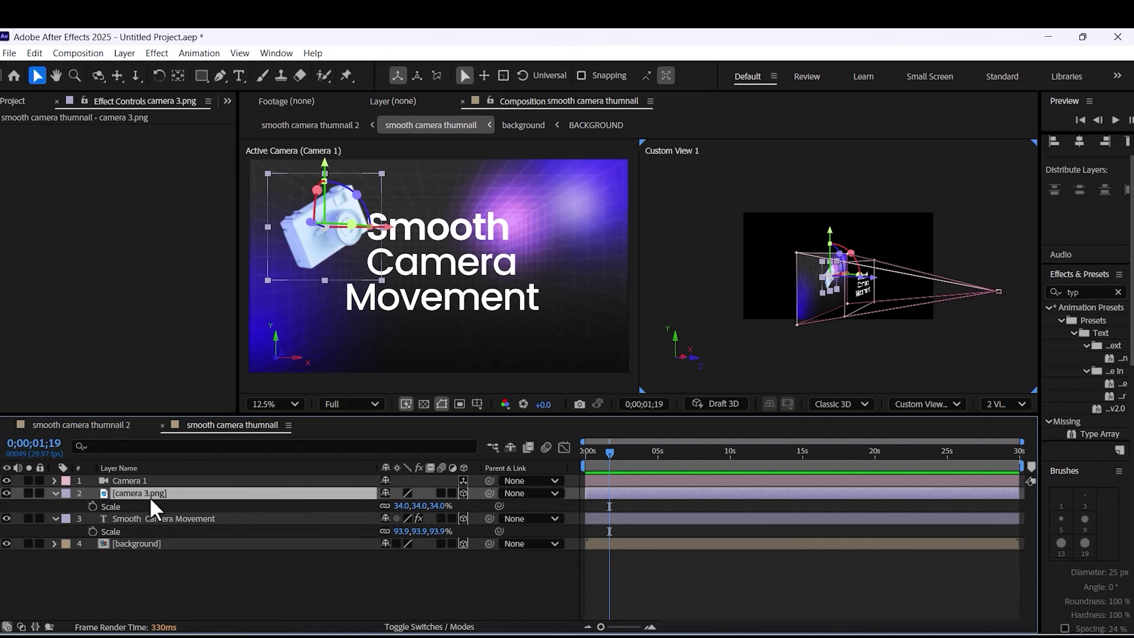
pyautogui.press('r')
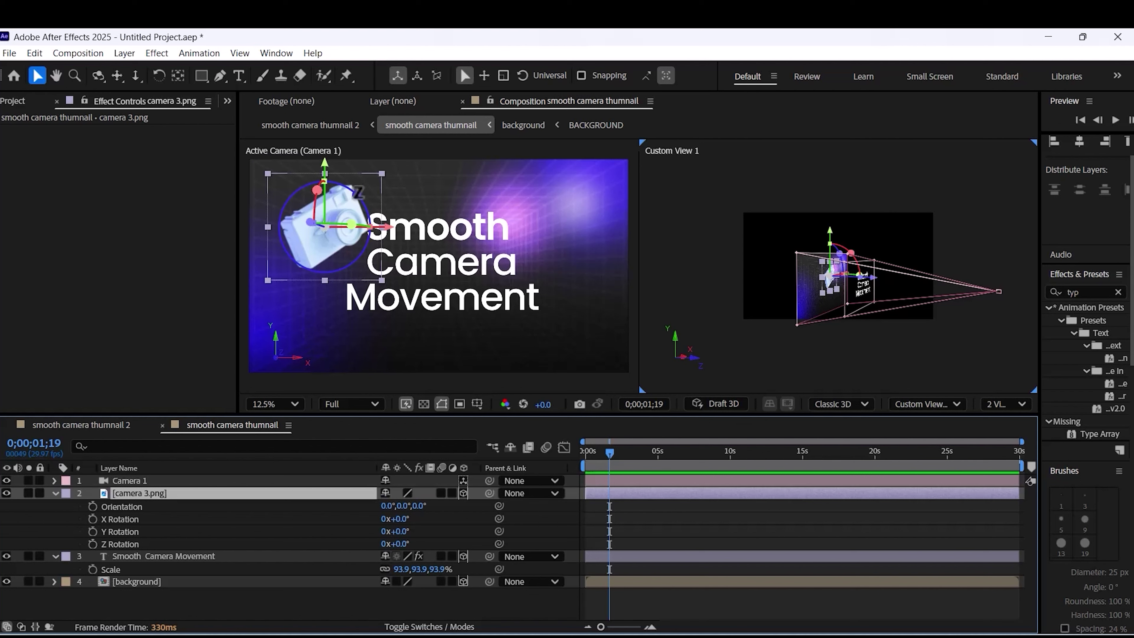
pyautogui.click(92, 544)
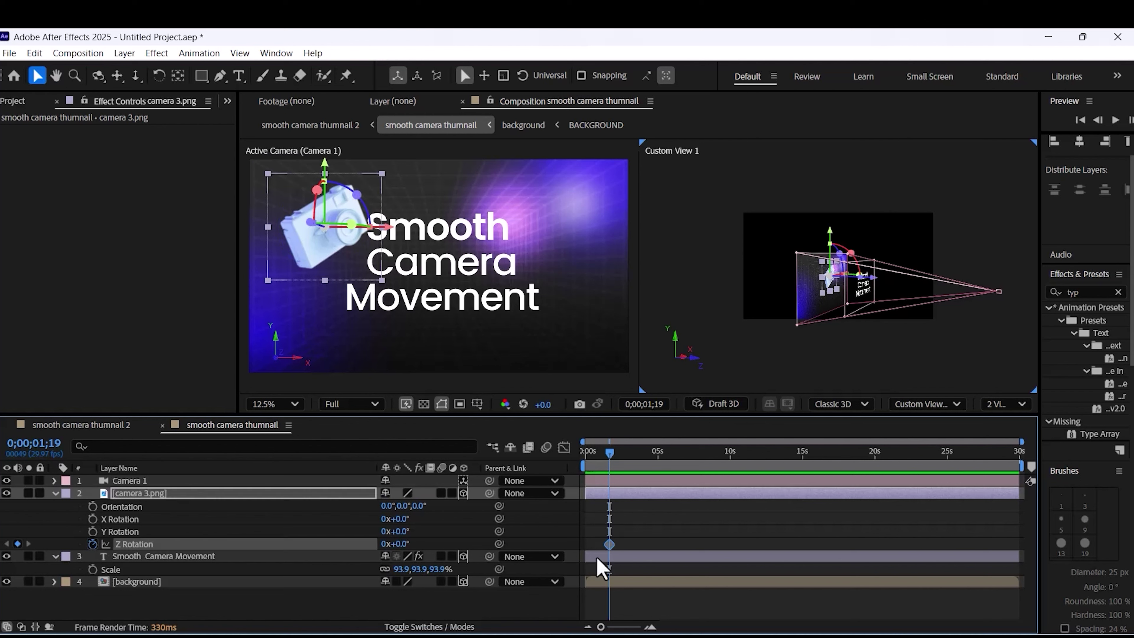
pyautogui.moveTo(594, 558); pyautogui.dragTo(588, 562)
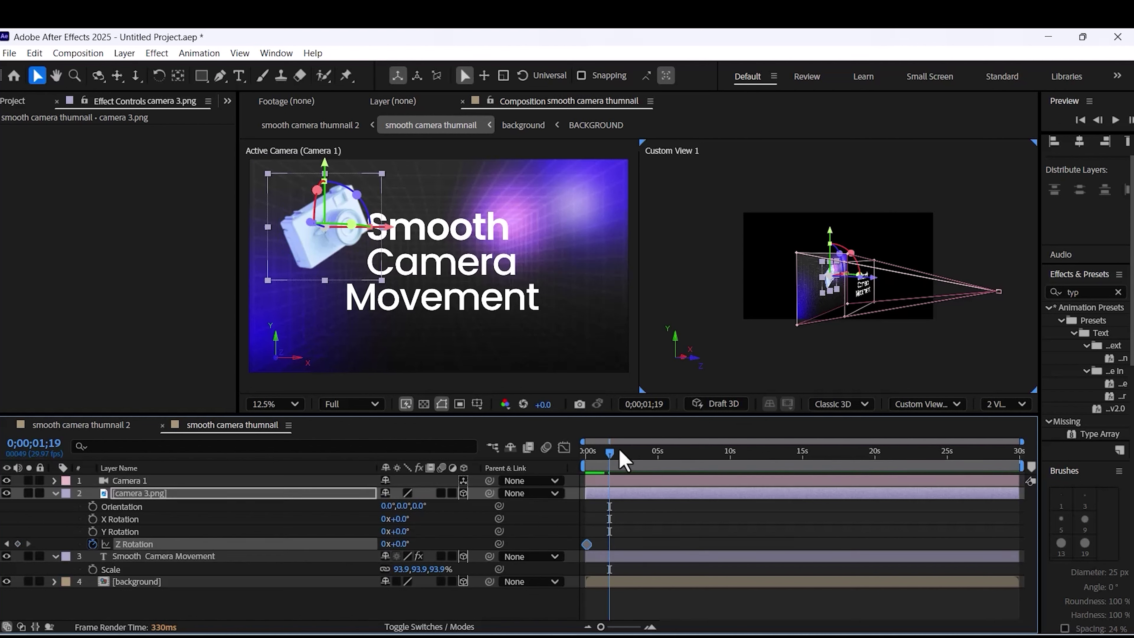
# Rotate the camera image about Z to an orientation of 32.9° at 0;00;06;03, and return to the first frame
pyautogui.moveTo(621, 454); pyautogui.dragTo(674, 460)
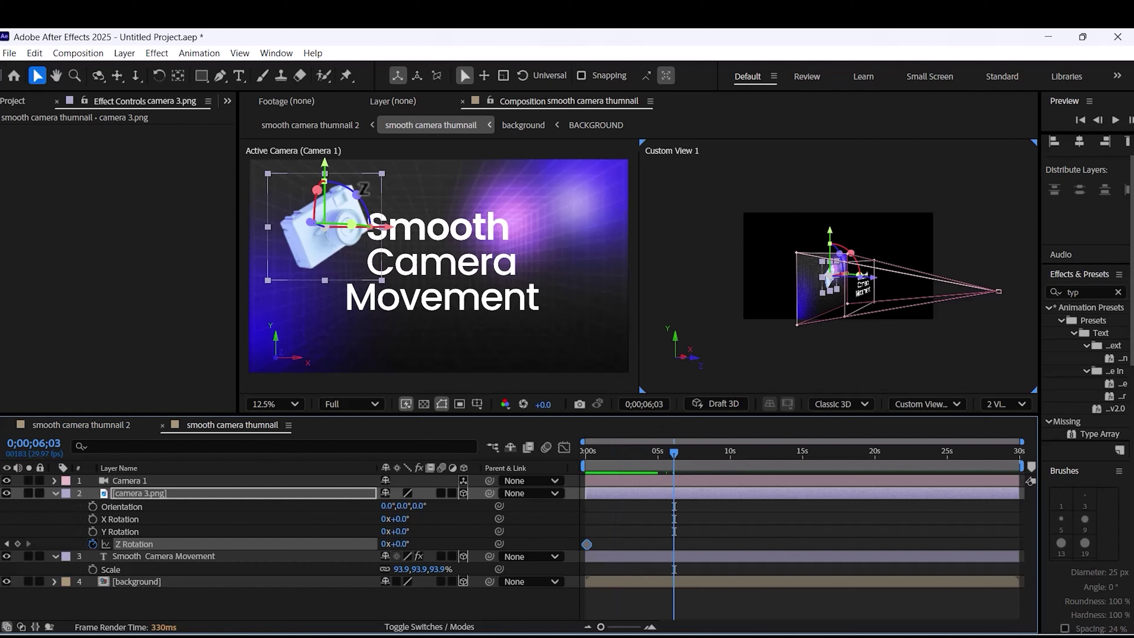
pyautogui.moveTo(360, 193); pyautogui.dragTo(385, 219)
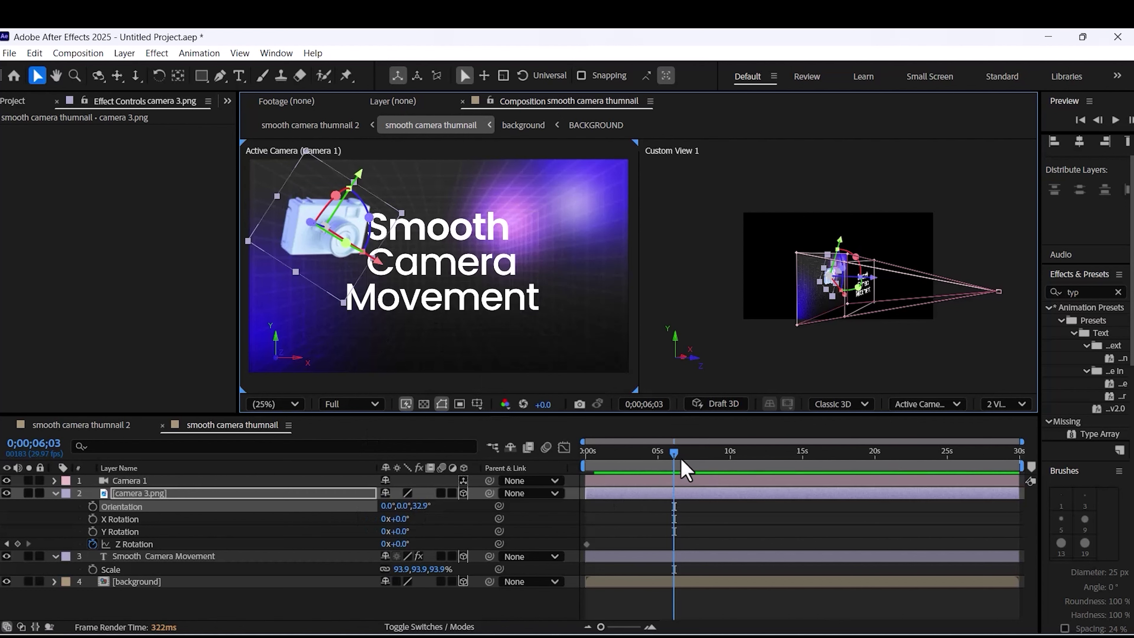
pyautogui.moveTo(696, 460); pyautogui.dragTo(586, 457)
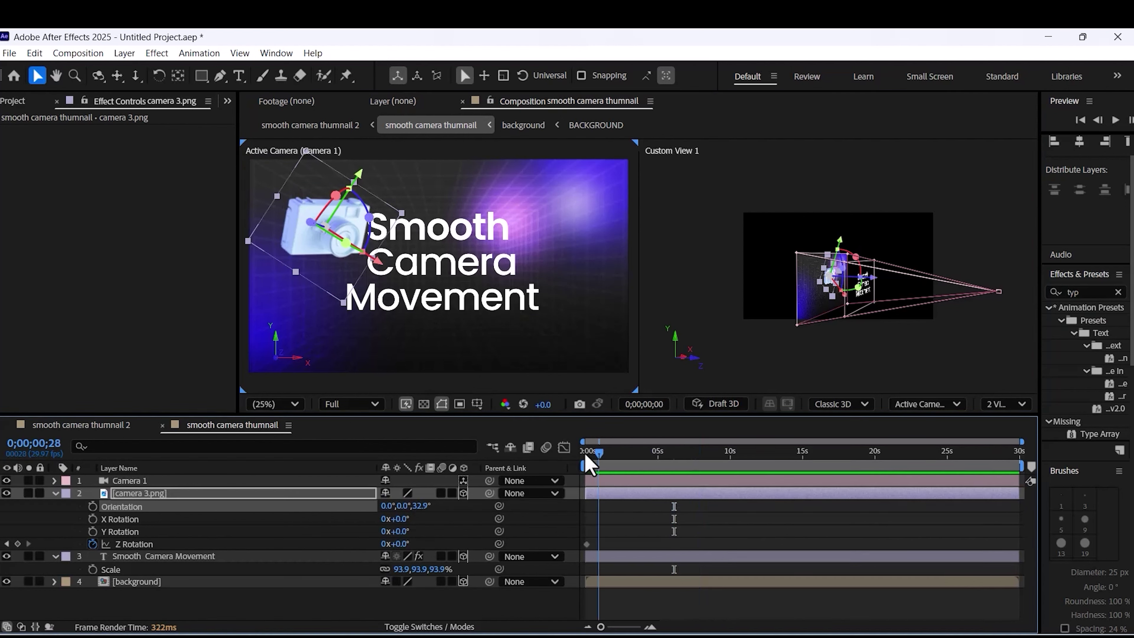
pyautogui.click(587, 544)
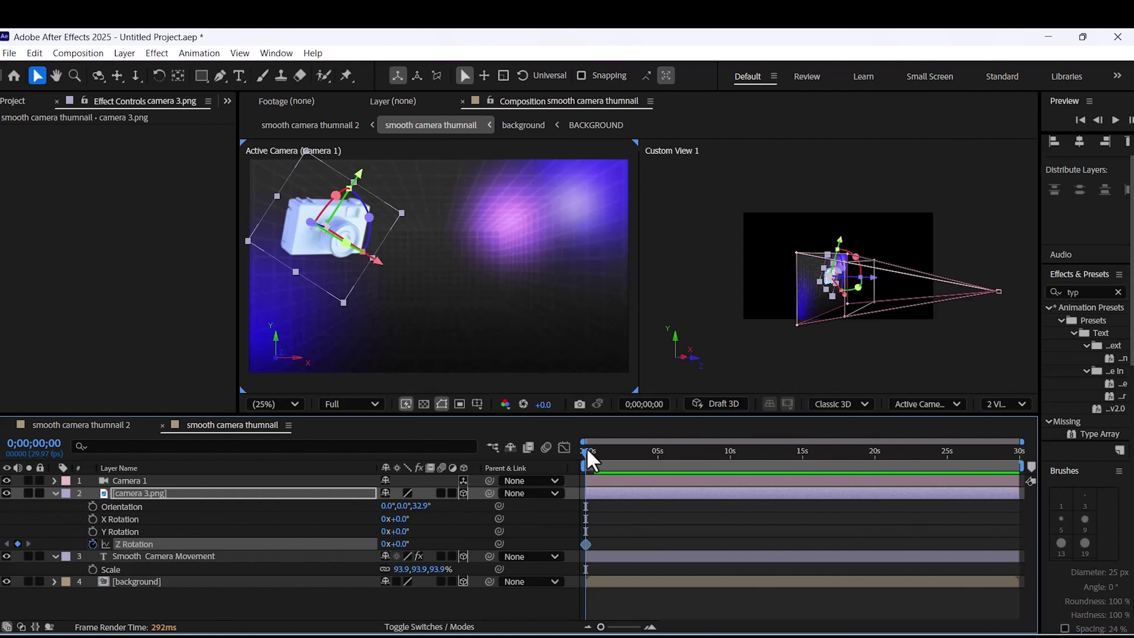
# Try rotating the camera image to a Z orientation of 346.4° at 0;00;04;20 and adding a Z Rotation keyframe there
pyautogui.moveTo(588, 452); pyautogui.dragTo(653, 467)
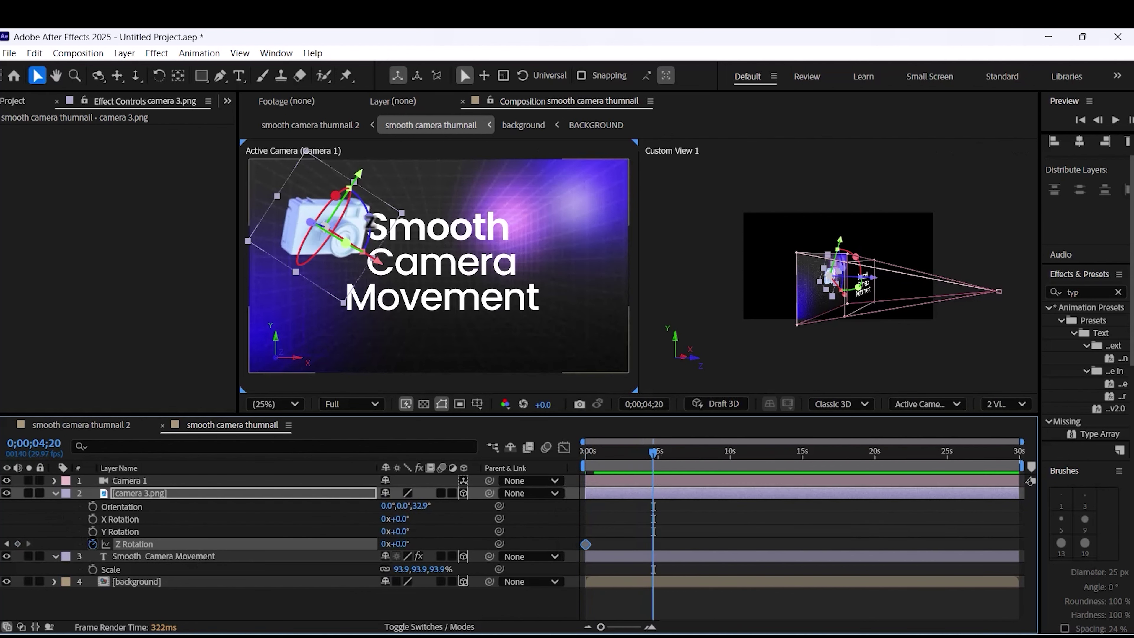
pyautogui.moveTo(374, 219); pyautogui.dragTo(356, 186)
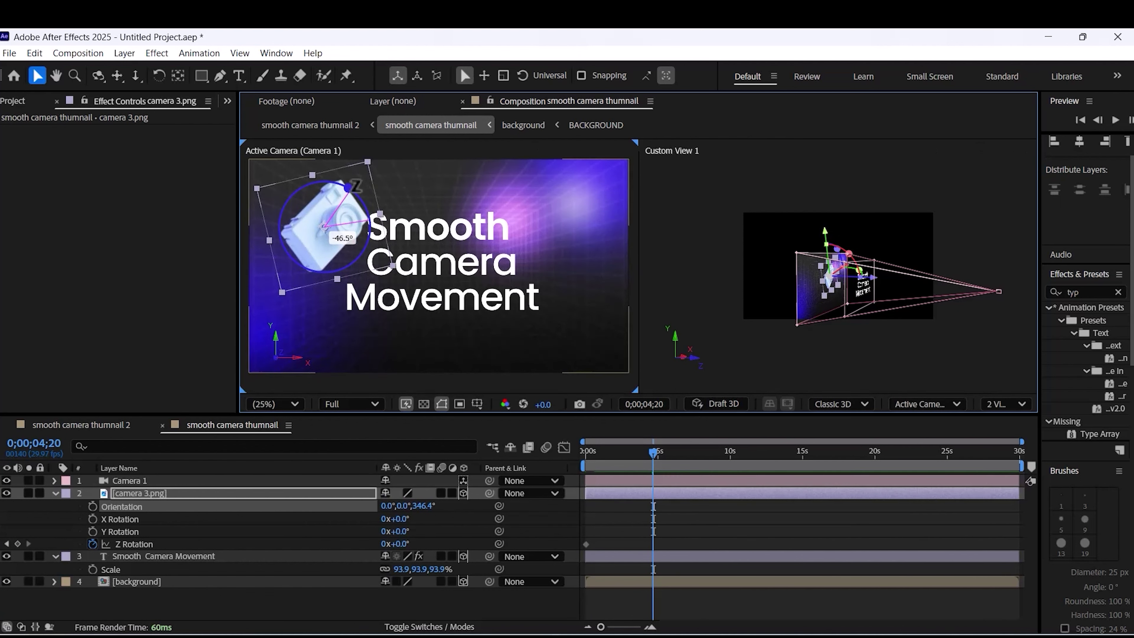
pyautogui.moveTo(356, 186); pyautogui.dragTo(356, 186)
pyautogui.click(17, 543)
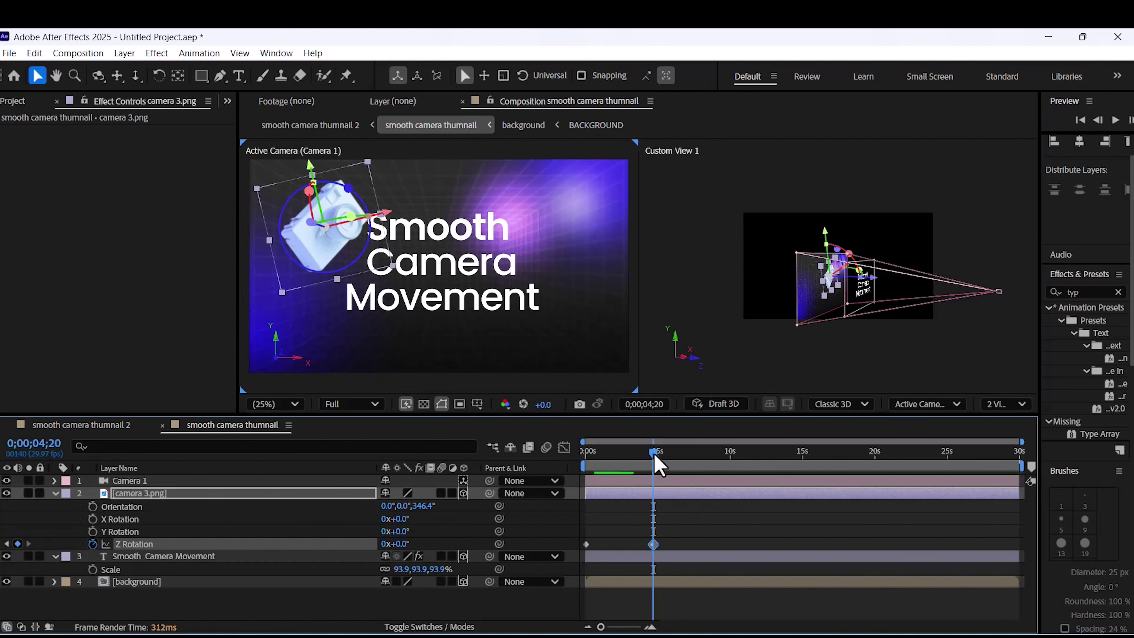
pyautogui.moveTo(656, 457); pyautogui.dragTo(583, 463)
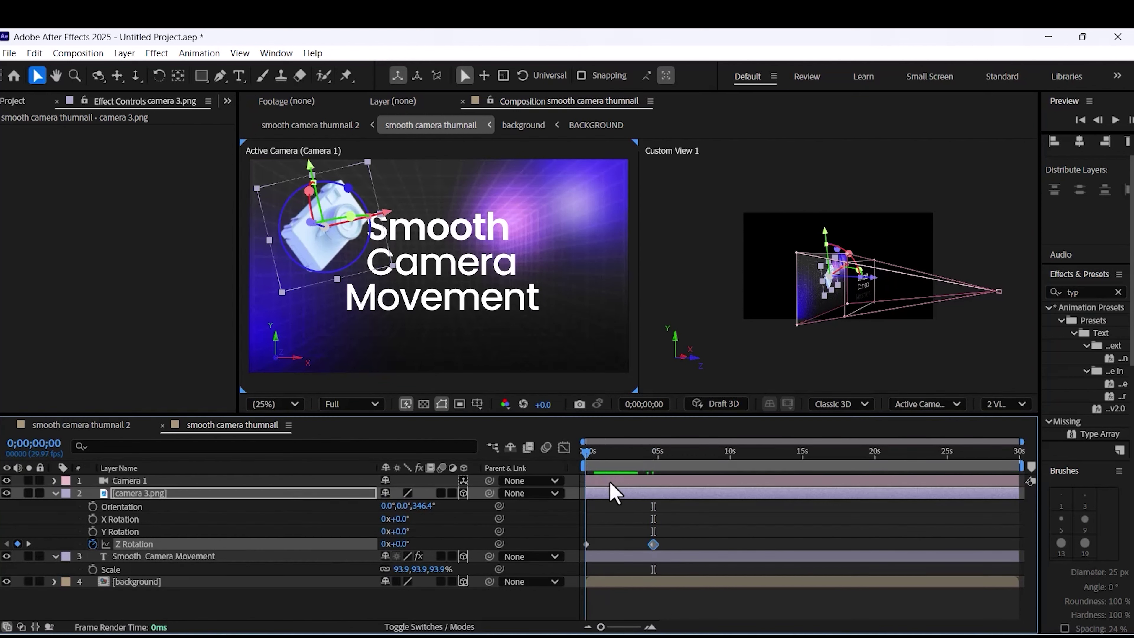
# Undo the camera image's last rotation and its Z Rotation keyframes
pyautogui.hotkey('ctrl', 'z')
pyautogui.hotkey('ctrl', 'z')
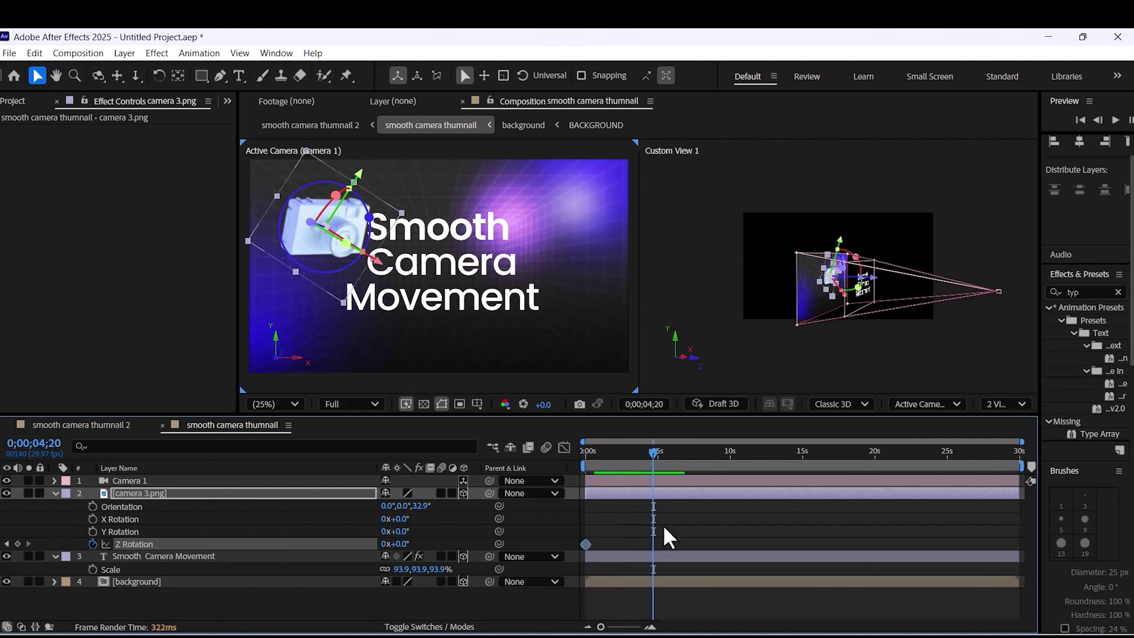
pyautogui.hotkey('ctrl', 'z')
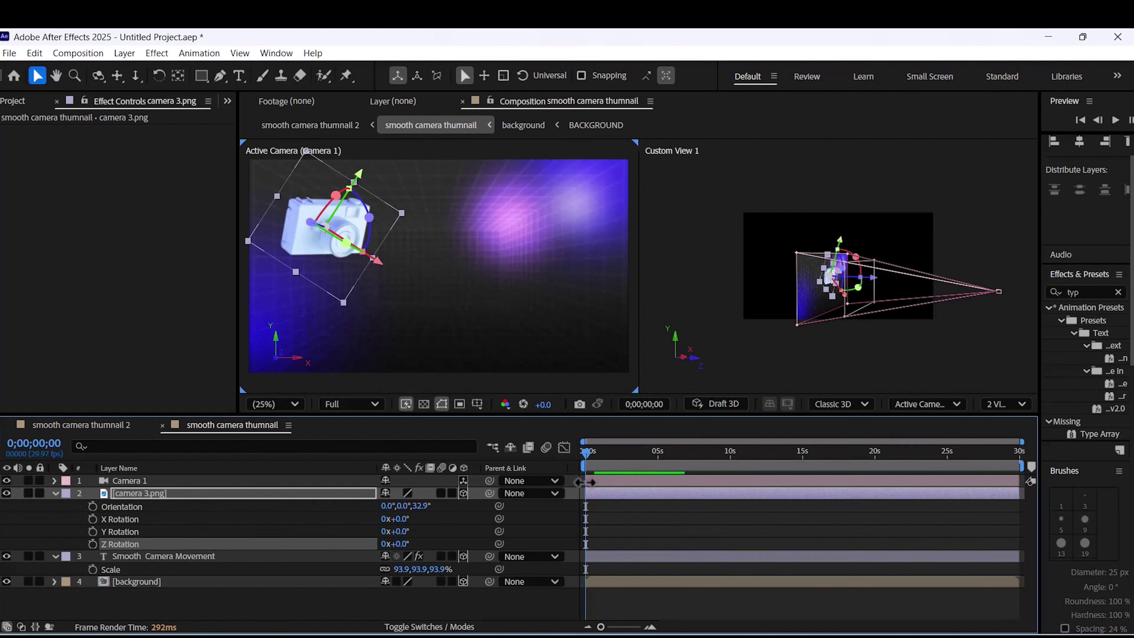
# Try keyframing all the camera image's rotation properties at the first frame and rotating it at 0;00;05;12, and undo the attempt
pyautogui.moveTo(589, 463)
pyautogui.mouseDown()
pyautogui.moveTo(654, 467)
pyautogui.moveTo(576, 460)
pyautogui.mouseUp()
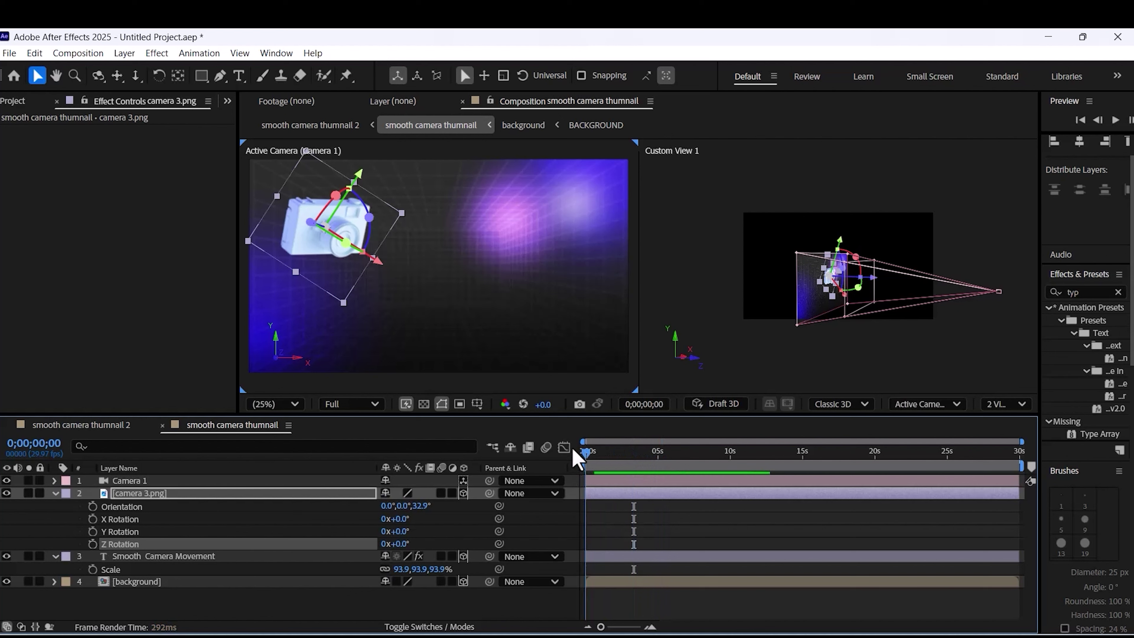
pyautogui.hotkey('alt', 'shift', 'r')
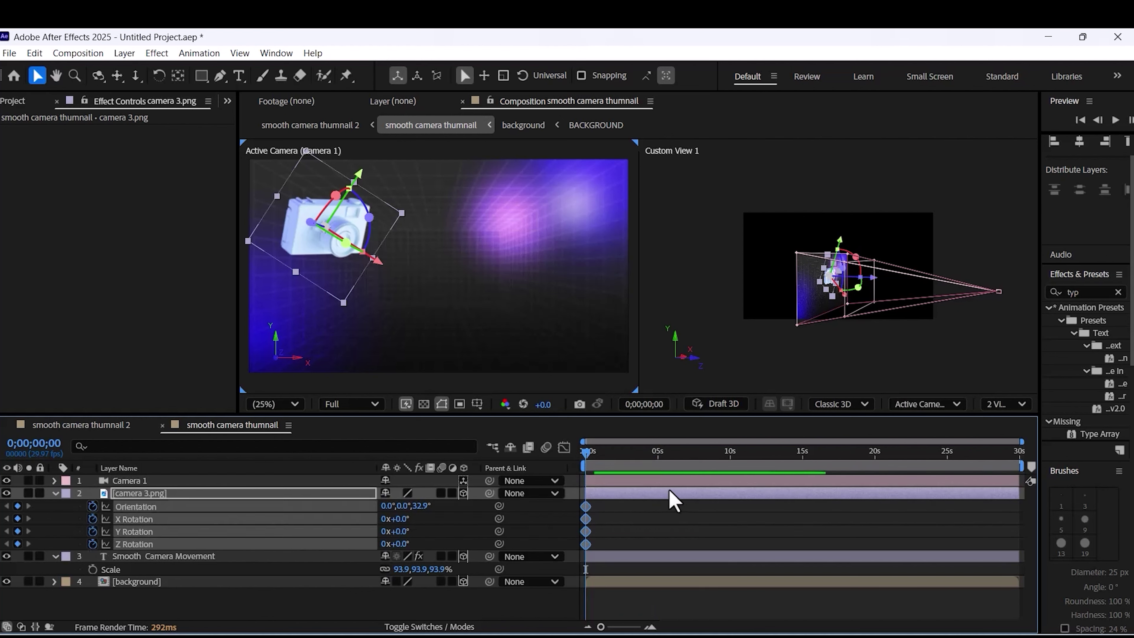
pyautogui.moveTo(601, 465); pyautogui.dragTo(667, 477)
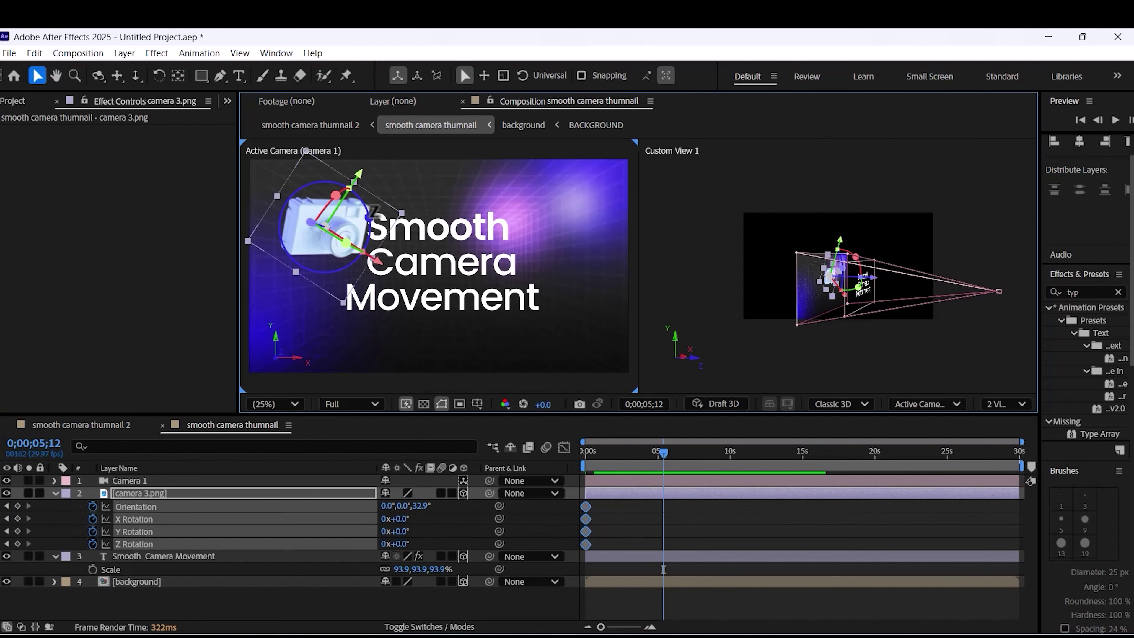
pyautogui.moveTo(335, 196); pyautogui.dragTo(379, 217)
pyautogui.hotkey('ctrl', 'z')
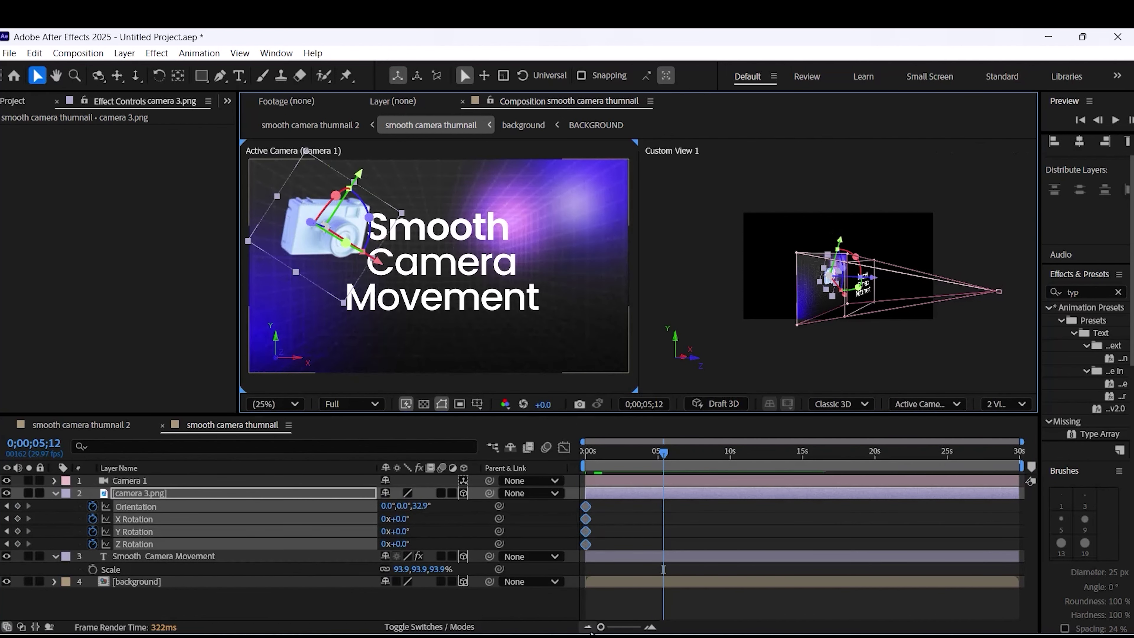
pyautogui.hotkey('ctrl', 'z')
# Add an Orientation keyframe to the camera 3.png layer at 0;00;00;00
pyautogui.click(92, 507)
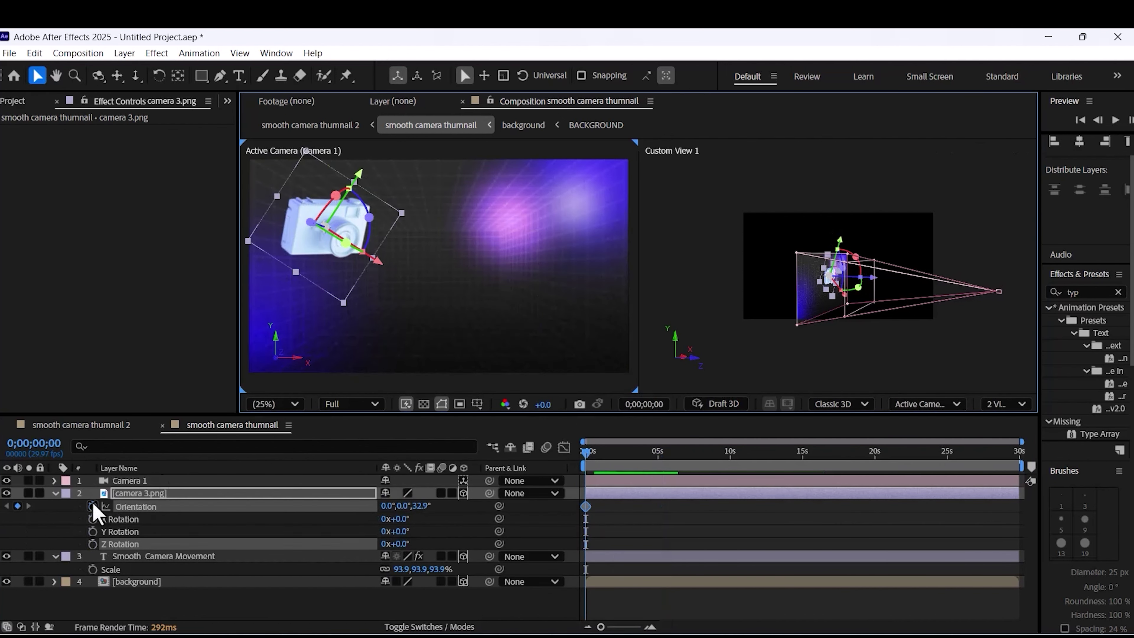
# Rotate the camera image to a Z orientation of 343.1° at 0;00;04;28 and apply Easy Ease to both Orientation keyframes
pyautogui.moveTo(597, 467); pyautogui.dragTo(670, 476)
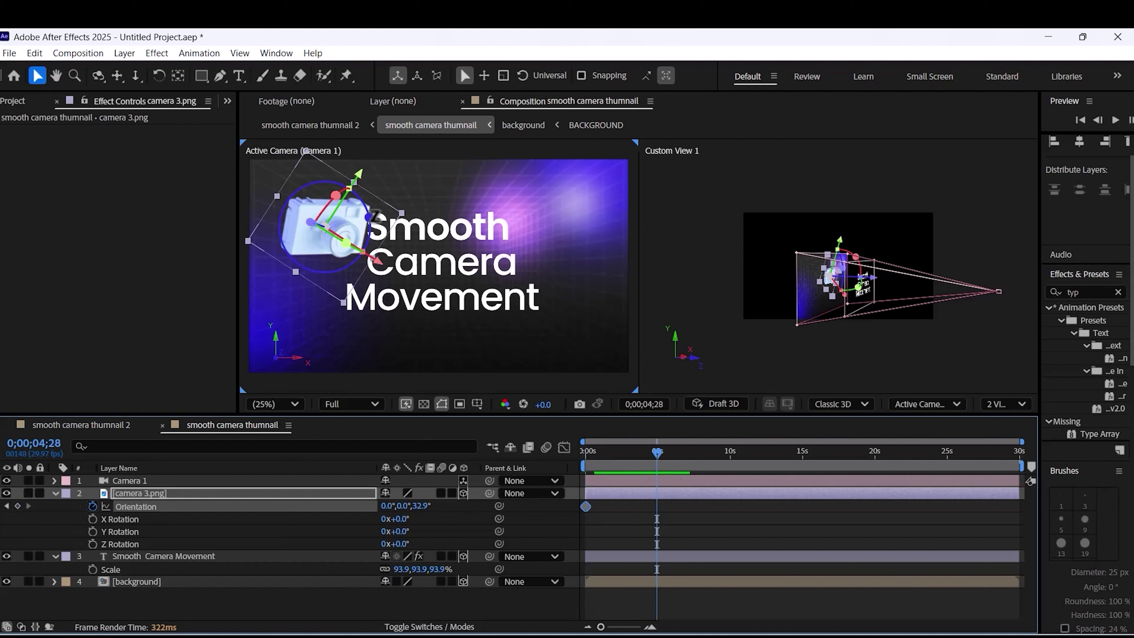
pyautogui.moveTo(375, 217); pyautogui.dragTo(345, 179)
pyautogui.moveTo(676, 504); pyautogui.dragTo(585, 521)
pyautogui.rightClick(659, 506)
pyautogui.moveTo(771, 496)
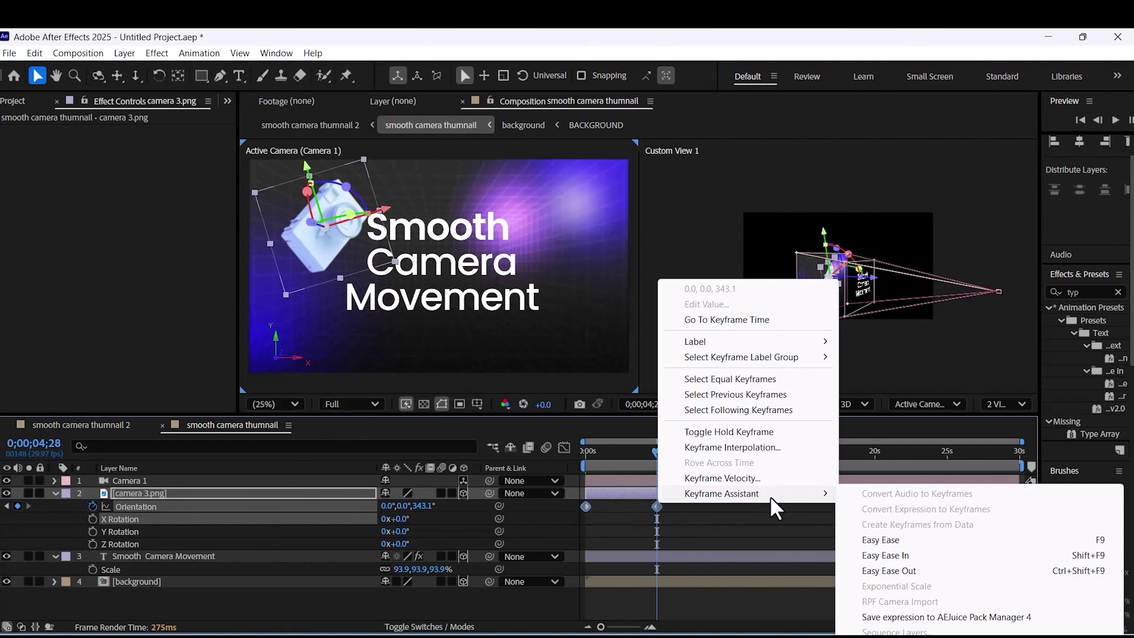
pyautogui.click(869, 543)
pyautogui.click(620, 567)
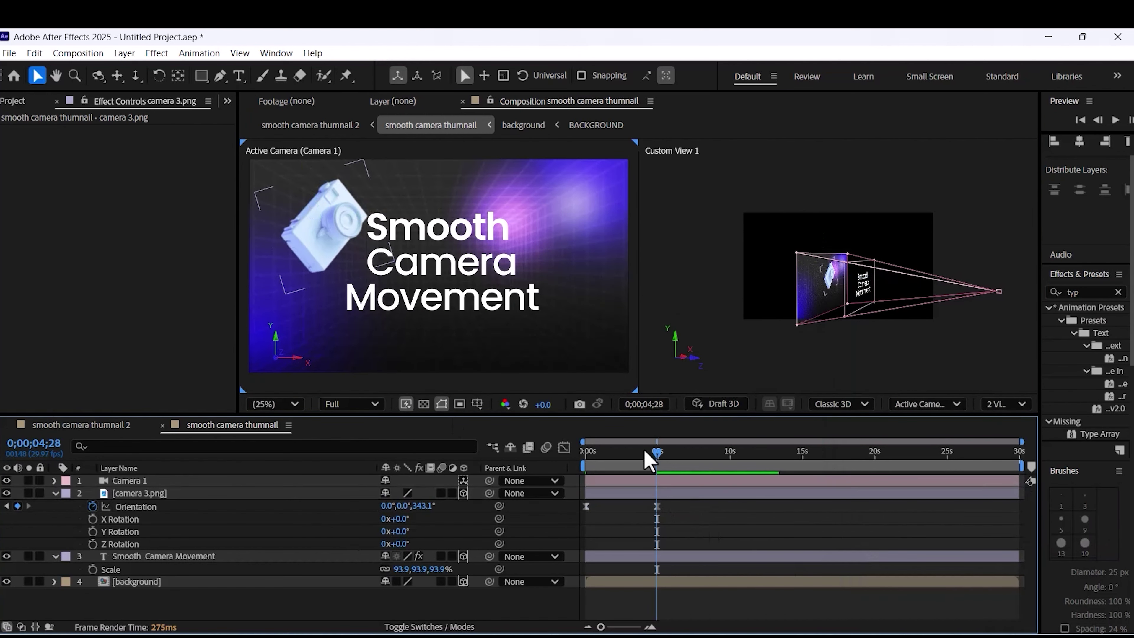
# Lower the composition's preview resolution to Quarter and play the animation from the first frame
pyautogui.moveTo(652, 452); pyautogui.dragTo(524, 463)
pyautogui.press('space')
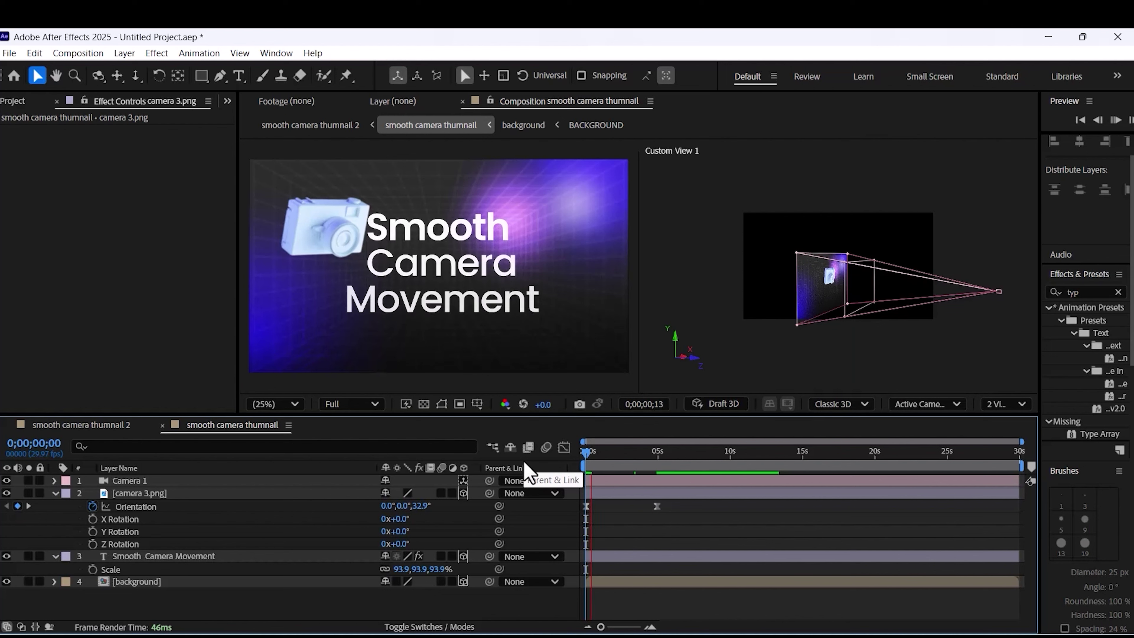
pyautogui.click(353, 404)
pyautogui.click(352, 504)
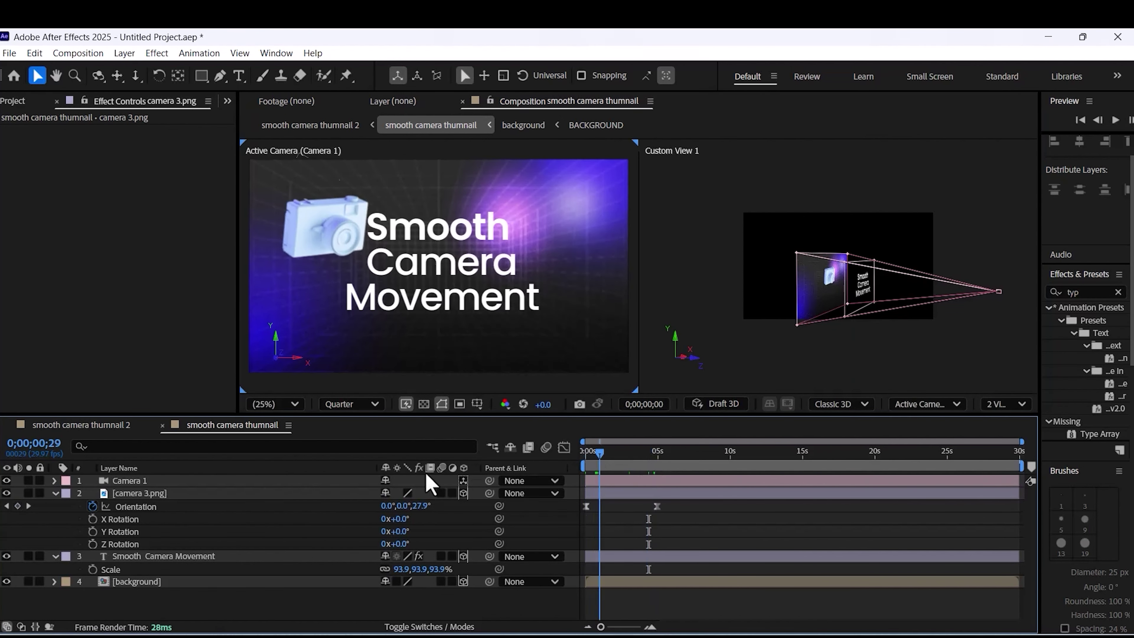
pyautogui.press('space')
# Move the title text's ending Type Array Influence keyframe to 0;00;01;20 and preview the text animation from the first frame
pyautogui.click(184, 558)
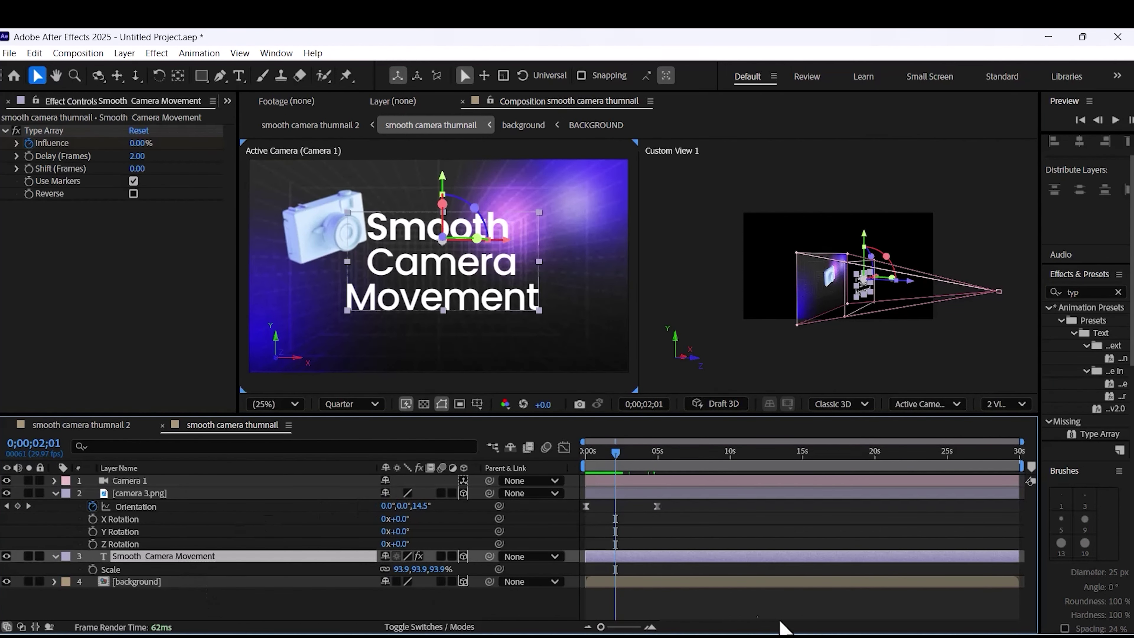
pyautogui.press('u')
pyautogui.moveTo(594, 582); pyautogui.dragTo(610, 582)
pyautogui.moveTo(616, 454); pyautogui.dragTo(528, 470)
pyautogui.press('space')
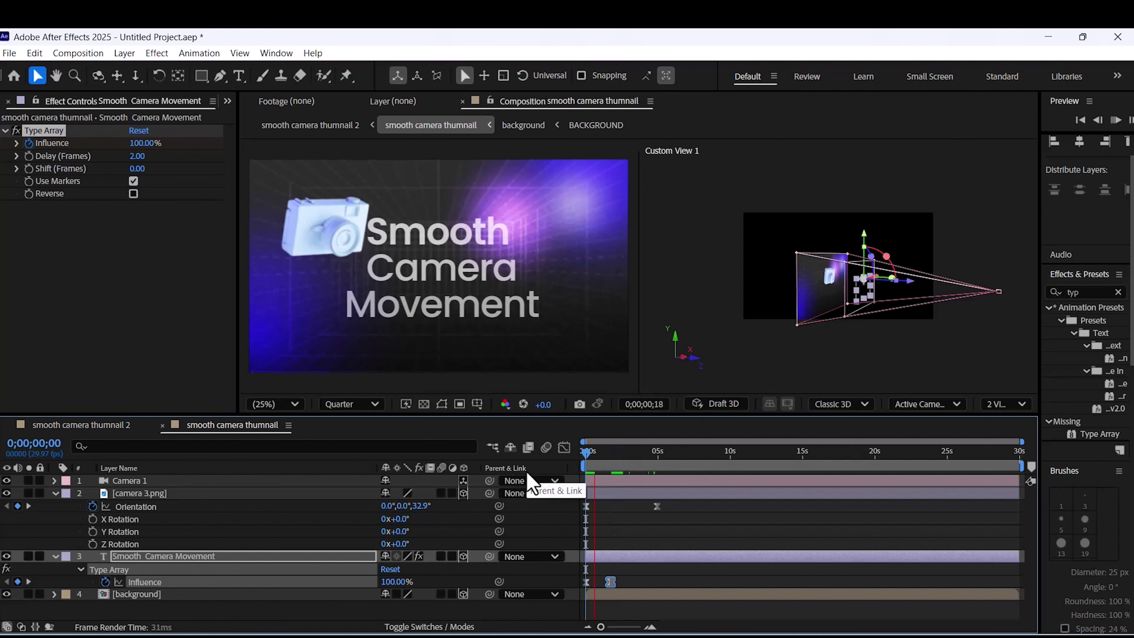
pyautogui.press('space')
# Try several different timings for the camera image's ending Orientation keyframe, previewing the rotation between changes
pyautogui.click(682, 538)
pyautogui.moveTo(657, 507); pyautogui.dragTo(630, 508)
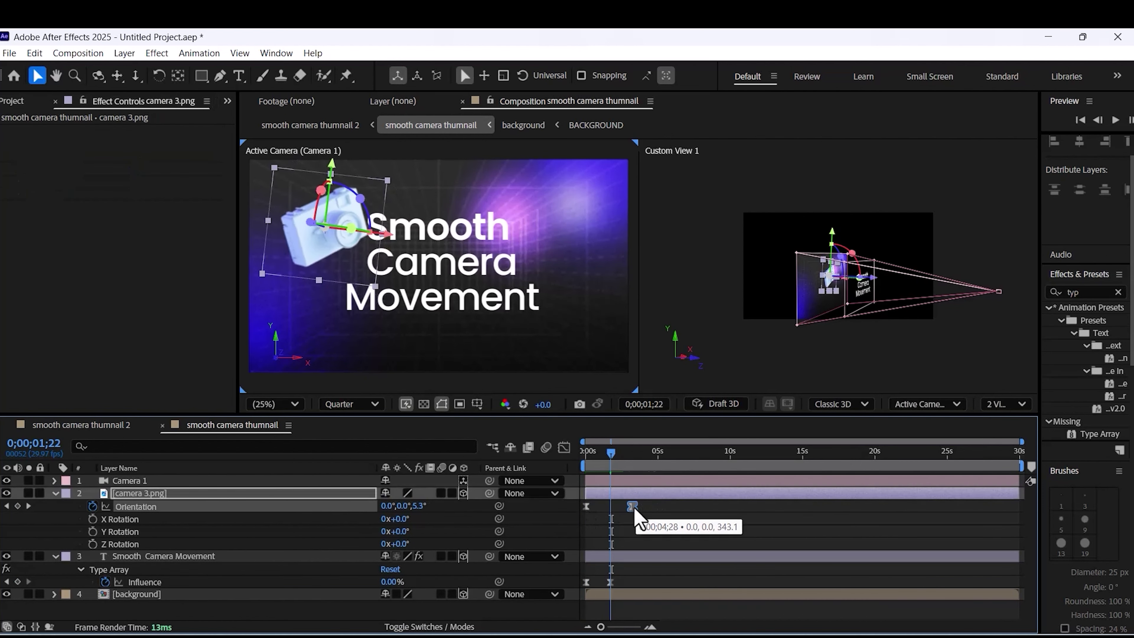
pyautogui.moveTo(614, 451); pyautogui.dragTo(519, 481)
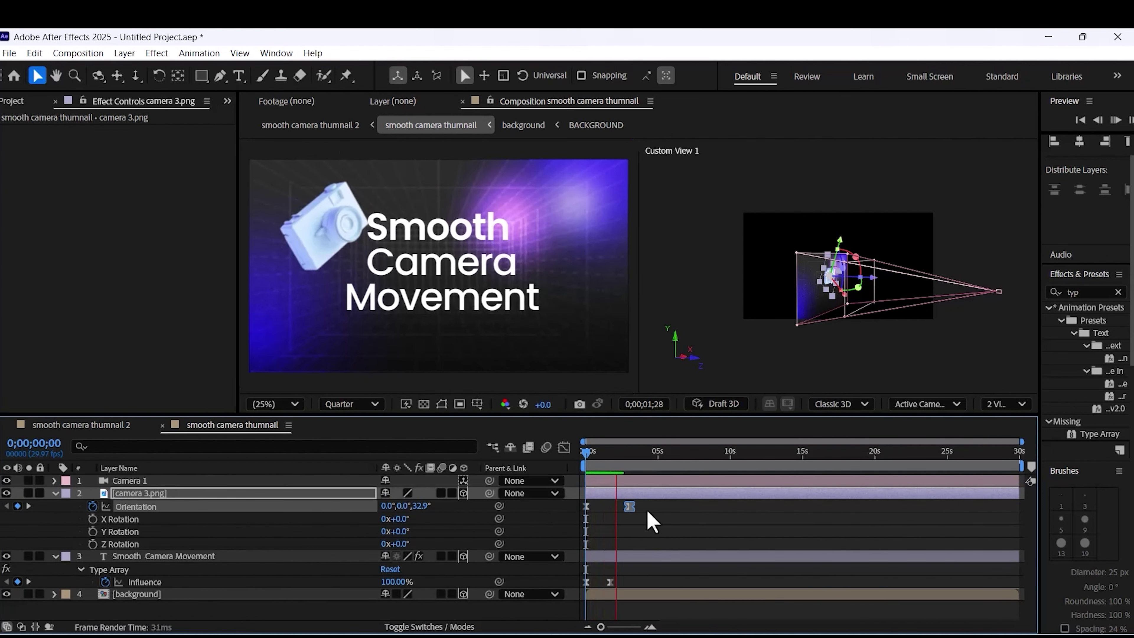
pyautogui.press('space')
pyautogui.moveTo(630, 508); pyautogui.dragTo(621, 508)
pyautogui.moveTo(617, 453); pyautogui.dragTo(521, 467)
pyautogui.press('space')
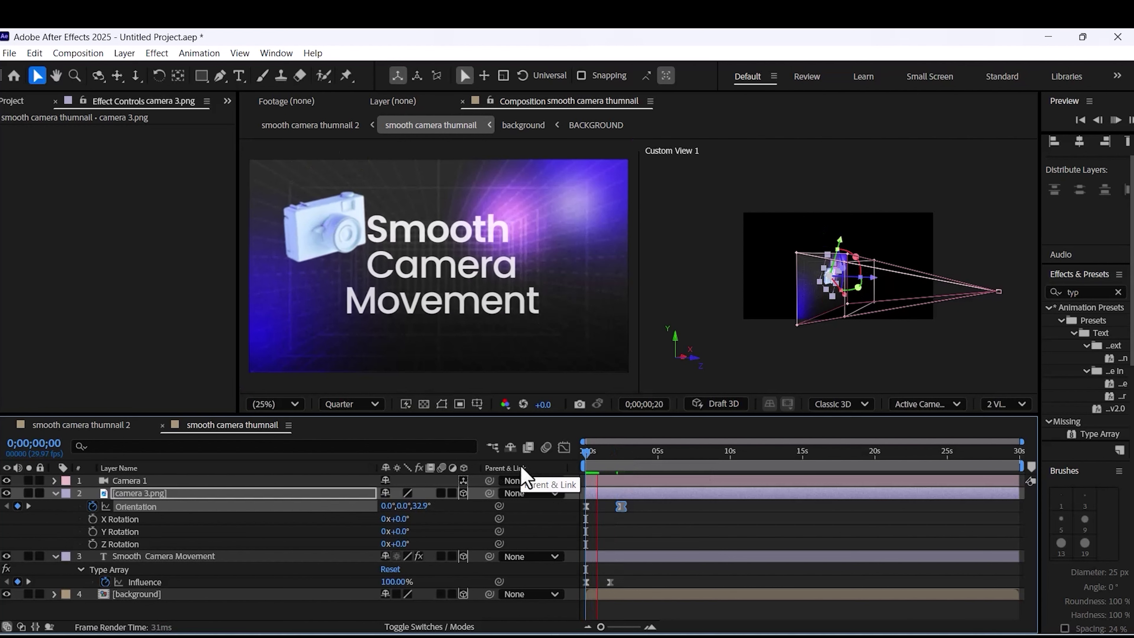
pyautogui.press('space')
pyautogui.moveTo(621, 507); pyautogui.dragTo(646, 507)
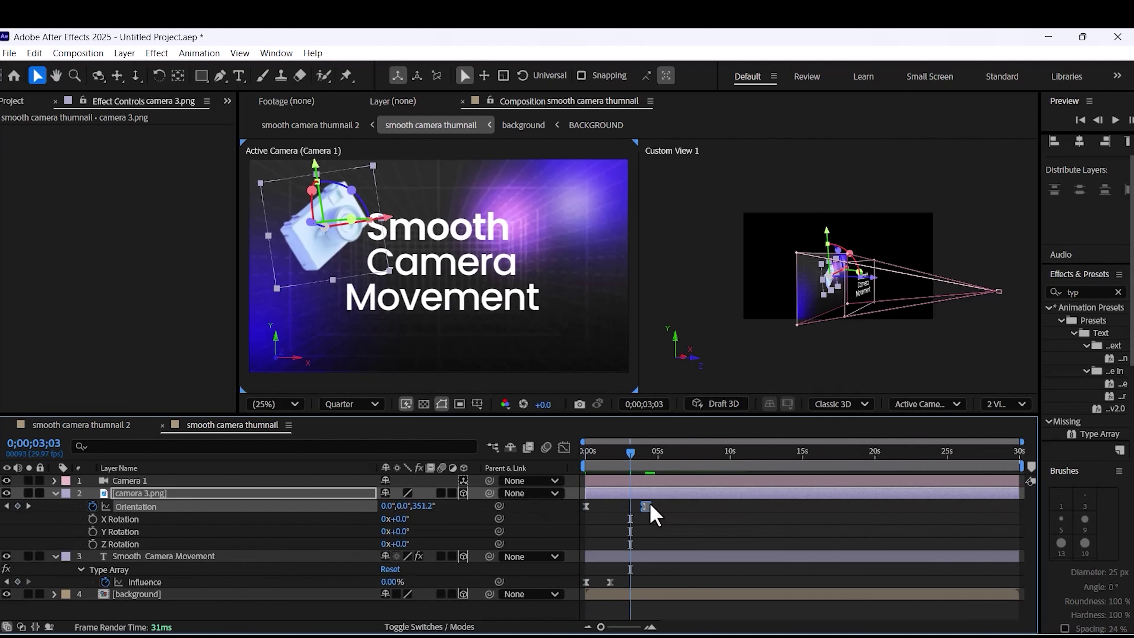
# Replace the camera image's ending Orientation keyframe with a newly rotated one at 0;00;03;03 and preview it from the first frame
pyautogui.press('Delete')
pyautogui.moveTo(370, 217); pyautogui.dragTo(366, 207)
pyautogui.moveTo(630, 451); pyautogui.dragTo(508, 480)
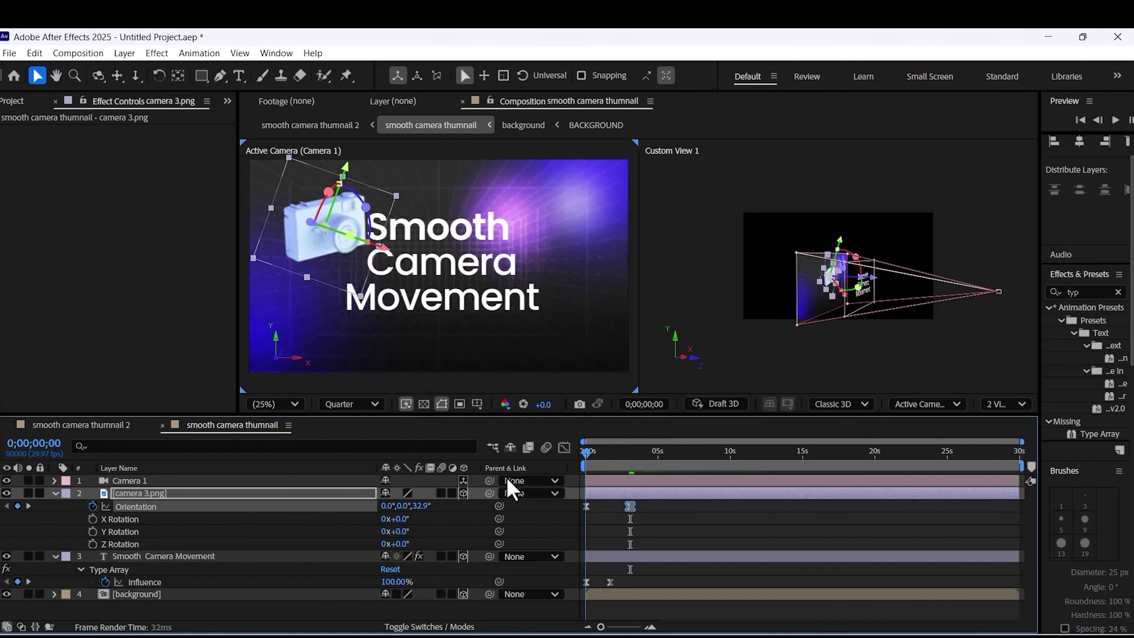
pyautogui.press('space')
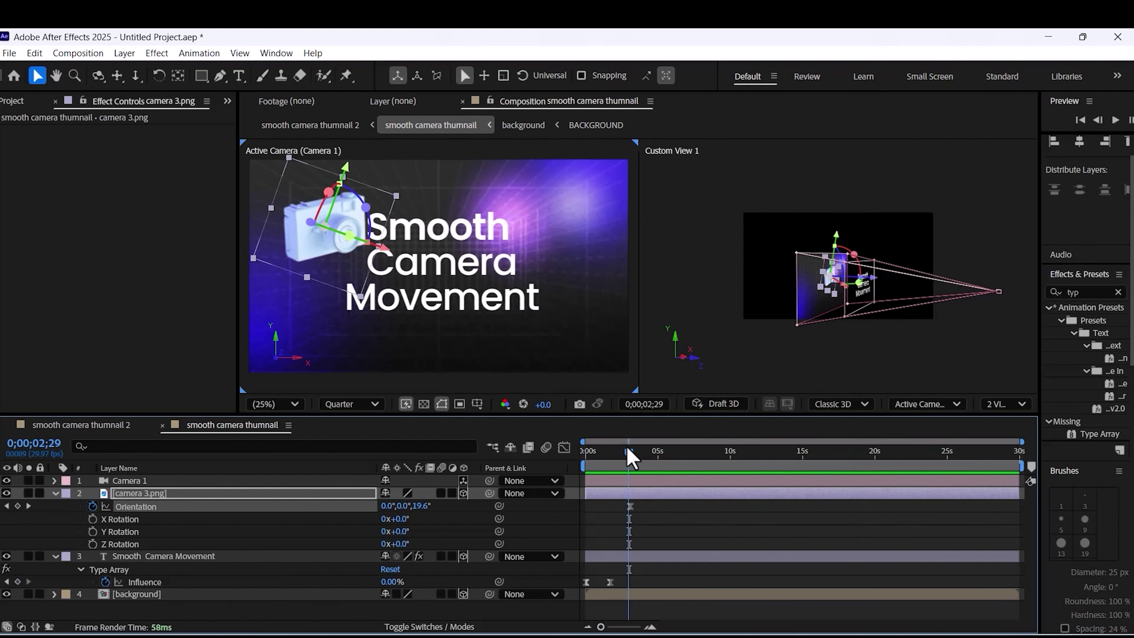
# Collapse the camera 3.png layer, check the smooth camera thumnail 2 composition, and replay the smooth camera thumnail animation
pyautogui.moveTo(629, 458); pyautogui.dragTo(586, 452)
pyautogui.click(32, 103)
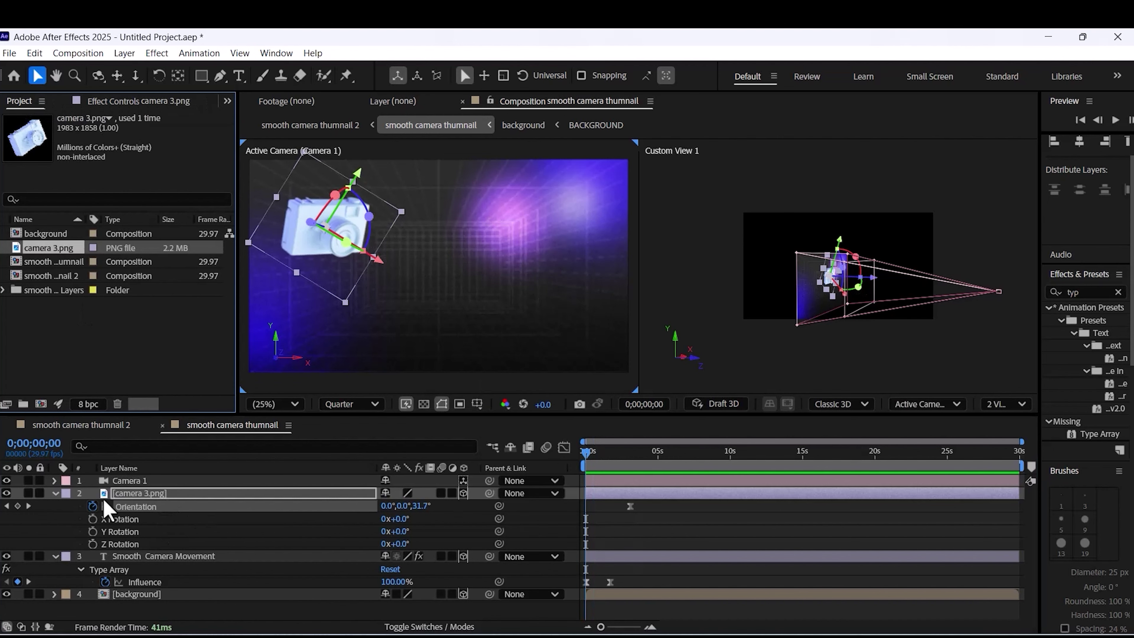
pyautogui.click(55, 493)
pyautogui.click(71, 427)
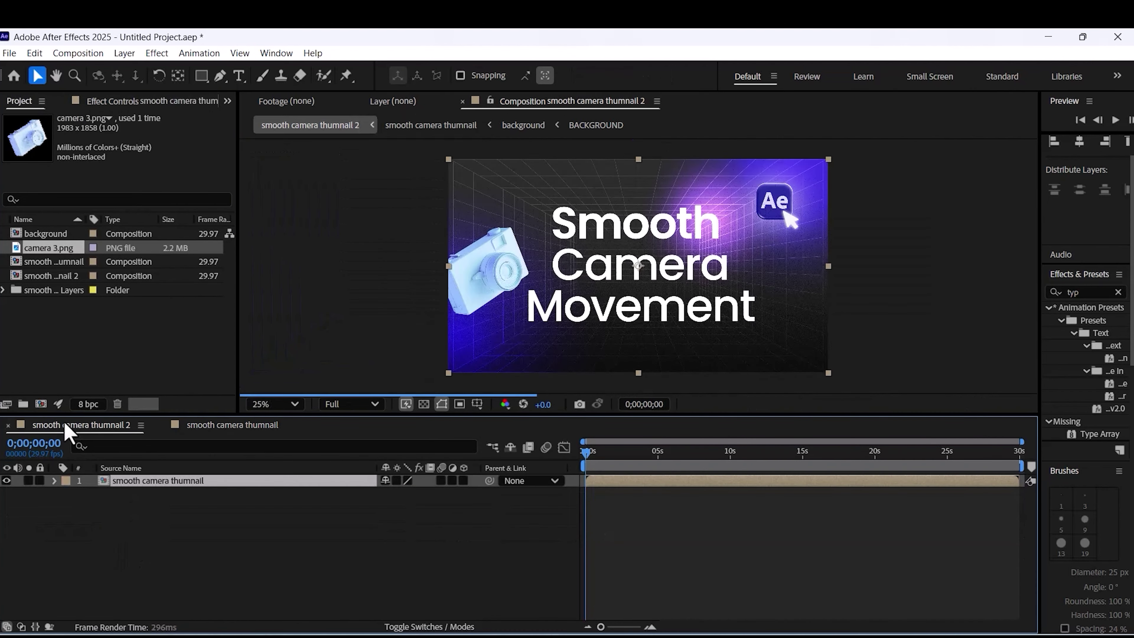
pyautogui.click(215, 427)
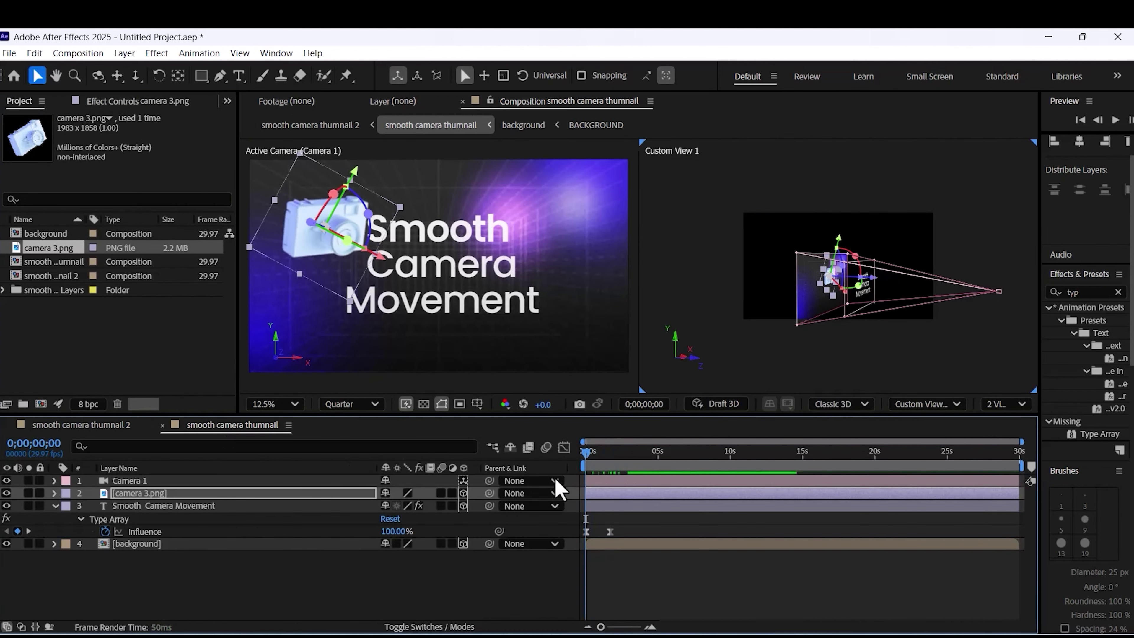
pyautogui.press('space')
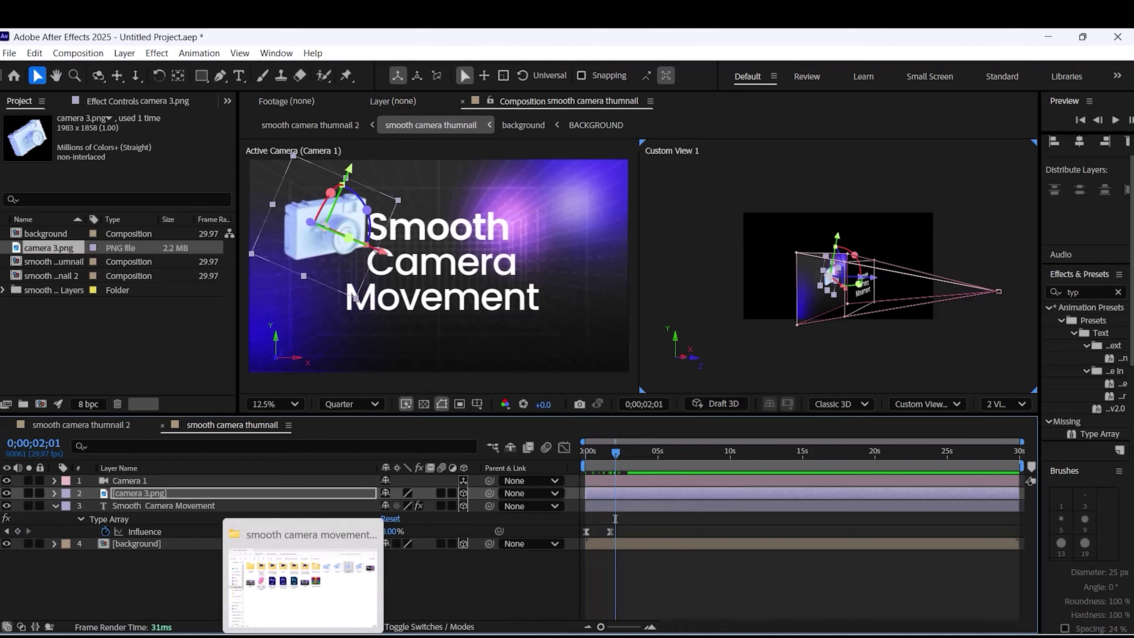
# Add the pink spiral PNG from the smooth camera movement folder as a 3D layer scaled to 16%, placed directly below Camera 1
pyautogui.click(303, 585)
pyautogui.moveTo(256, 279); pyautogui.dragTo(464, 487)
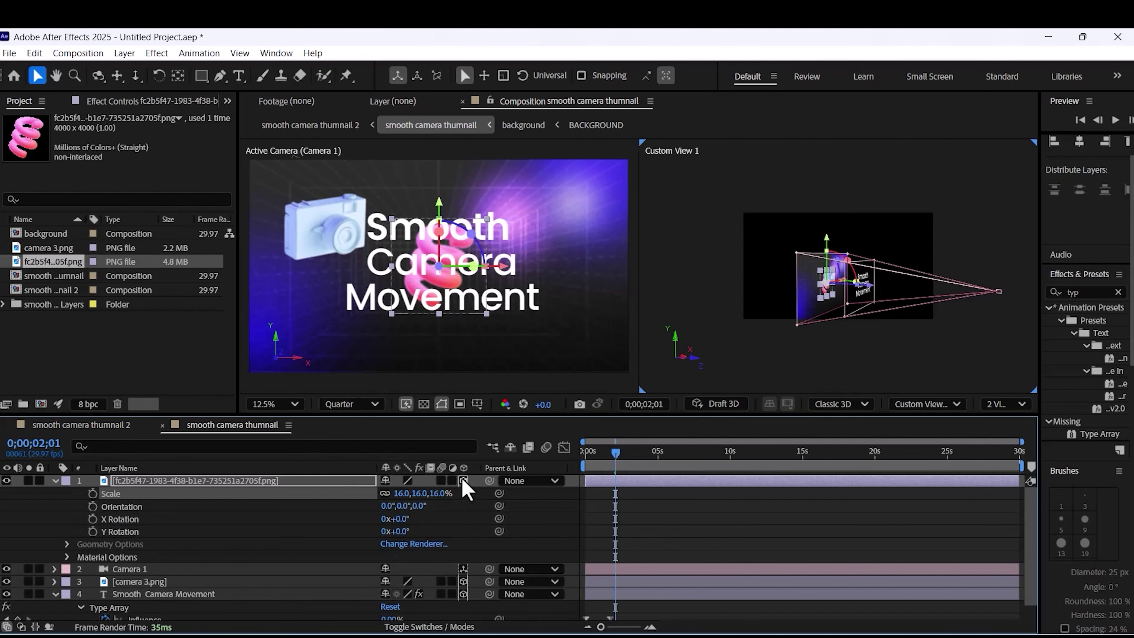
pyautogui.click(55, 481)
pyautogui.click(265, 579)
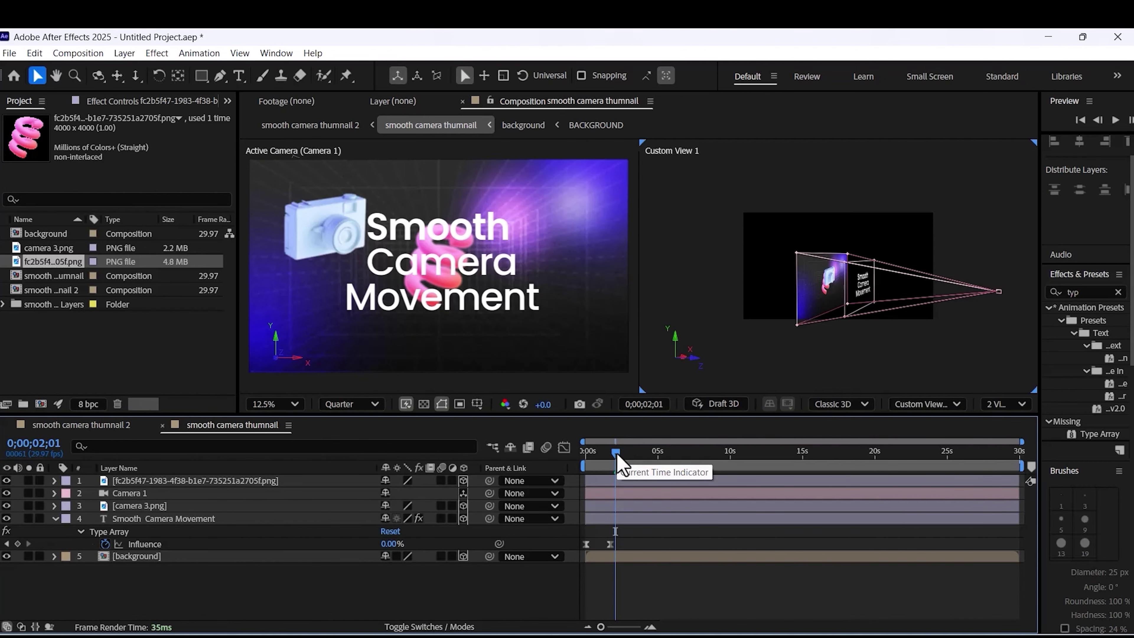
pyautogui.click(134, 505)
pyautogui.moveTo(147, 481); pyautogui.dragTo(123, 507)
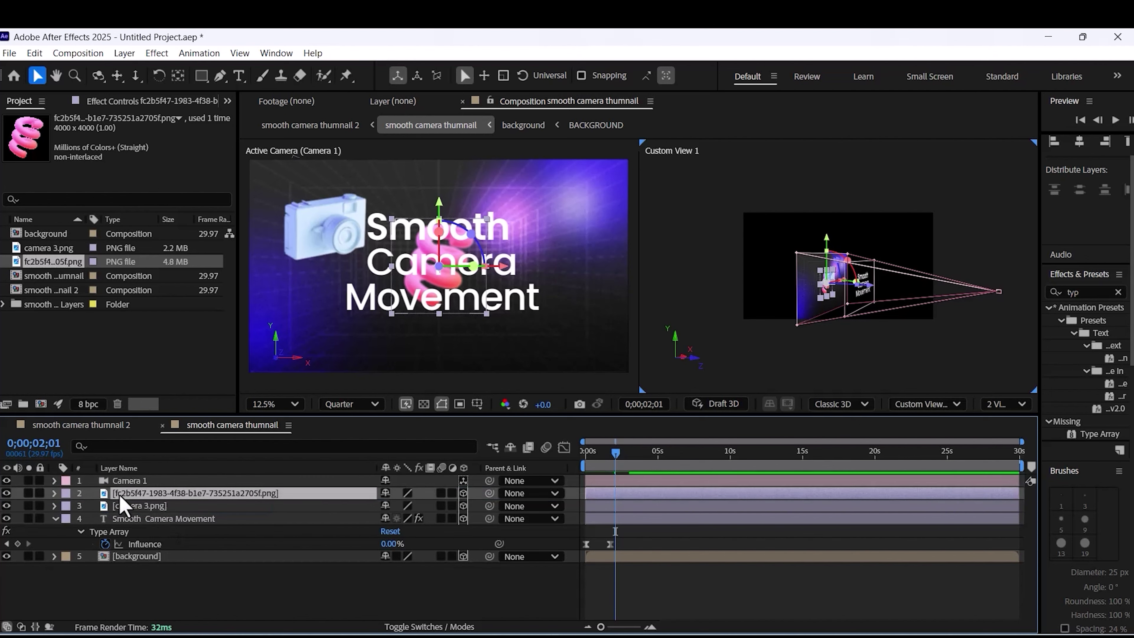
# Keyframe the spiral's Position from 1280, 720, 0 near the first frame to 2112, 440, 0 at 0;00;02;01
pyautogui.press('p')
pyautogui.click(92, 506)
pyautogui.moveTo(616, 507); pyautogui.dragTo(589, 510)
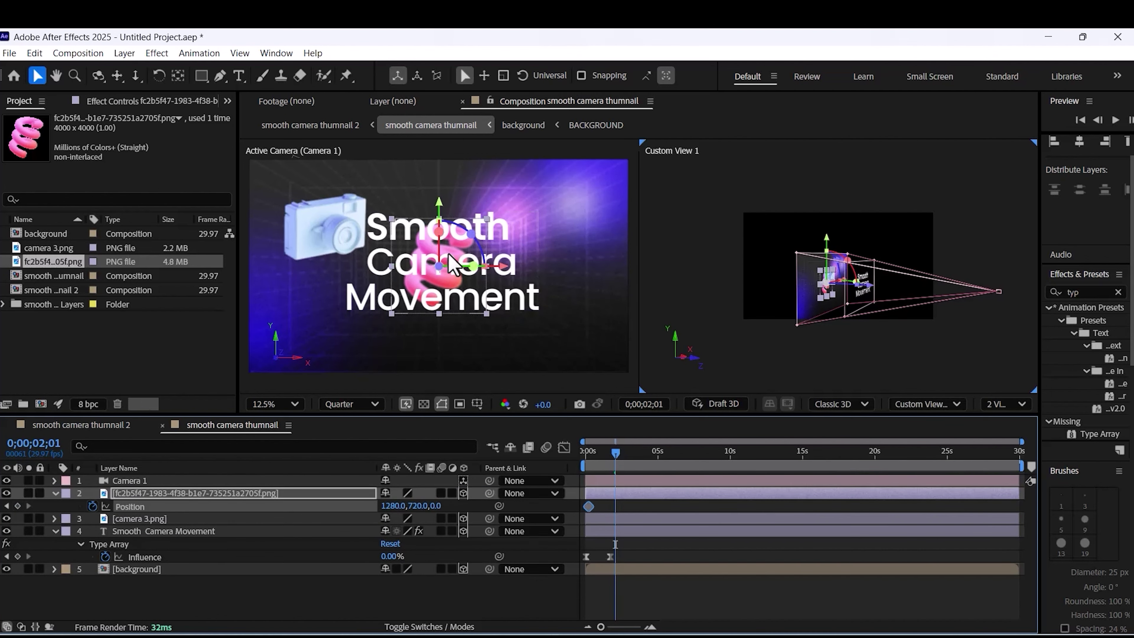
pyautogui.moveTo(454, 263); pyautogui.dragTo(576, 224)
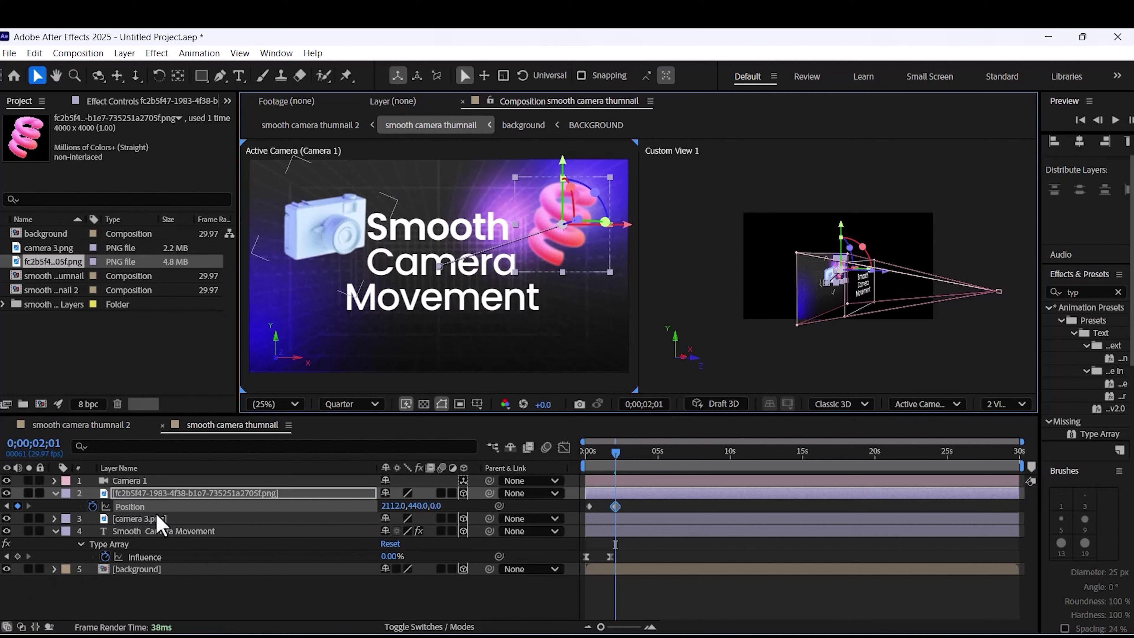
# Scale the pink spiral layer to 10% and preview its movement from the first frame
pyautogui.press('s')
pyautogui.moveTo(402, 506); pyautogui.dragTo(388, 505)
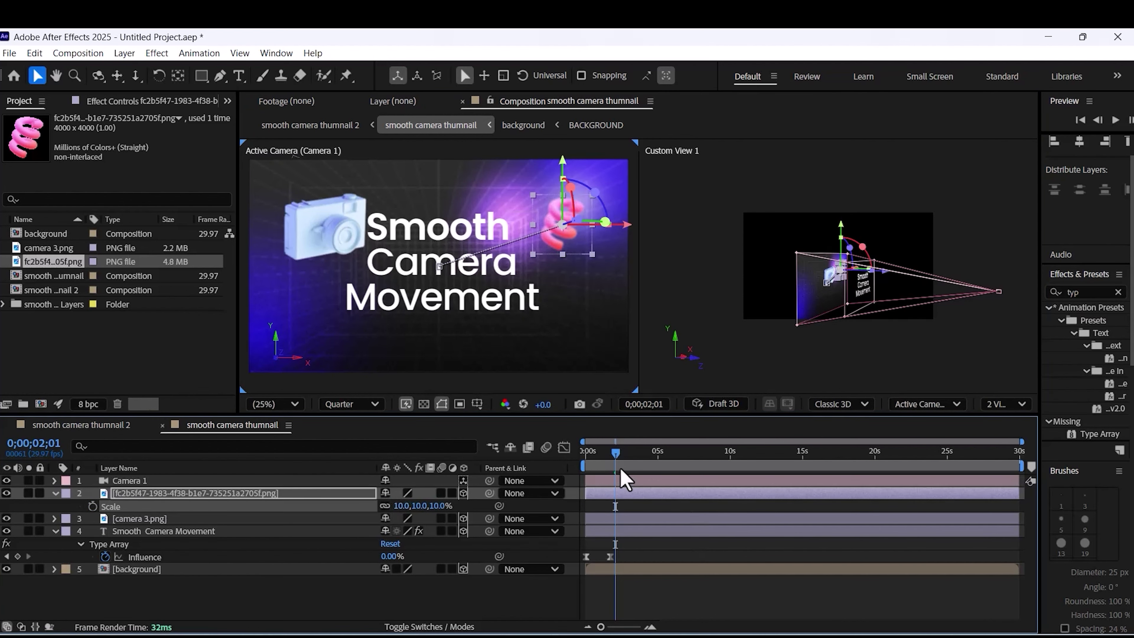
pyautogui.moveTo(616, 454); pyautogui.dragTo(531, 479)
pyautogui.press('space')
pyautogui.press('space')
# Try shifting the title's starting Influence keyframe earlier and moving the title text up, and undo the text move
pyautogui.moveTo(587, 556); pyautogui.dragTo(583, 556)
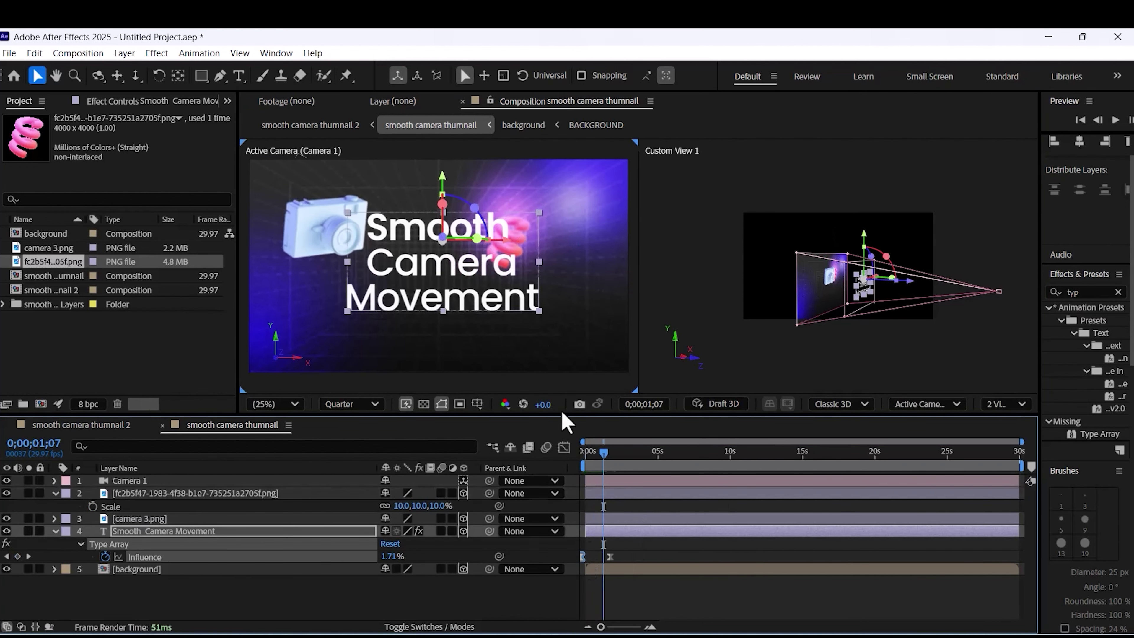
pyautogui.click(598, 528)
pyautogui.moveTo(441, 173); pyautogui.dragTo(442, 148)
pyautogui.hotkey('ctrl', 'z')
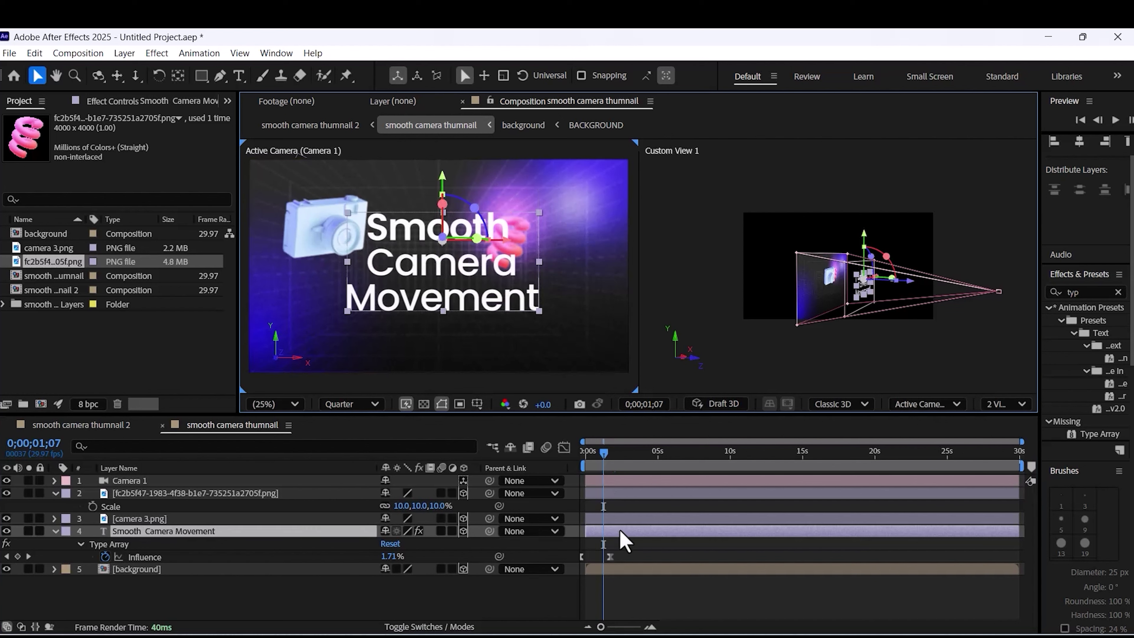
pyautogui.click(498, 230)
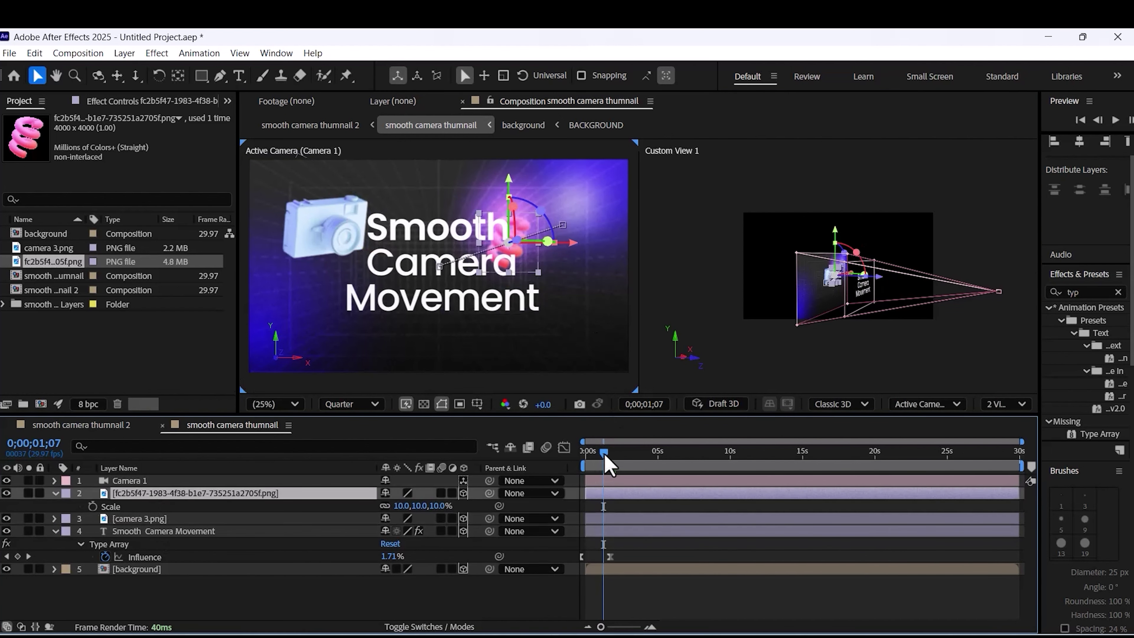
# Shift both of the title's Influence keyframes slightly later so the text reveal is delayed, and preview the timing
pyautogui.moveTo(604, 455); pyautogui.dragTo(525, 463)
pyautogui.press('space')
pyautogui.press('space')
pyautogui.moveTo(582, 557); pyautogui.dragTo(593, 557)
pyautogui.moveTo(611, 557); pyautogui.dragTo(621, 556)
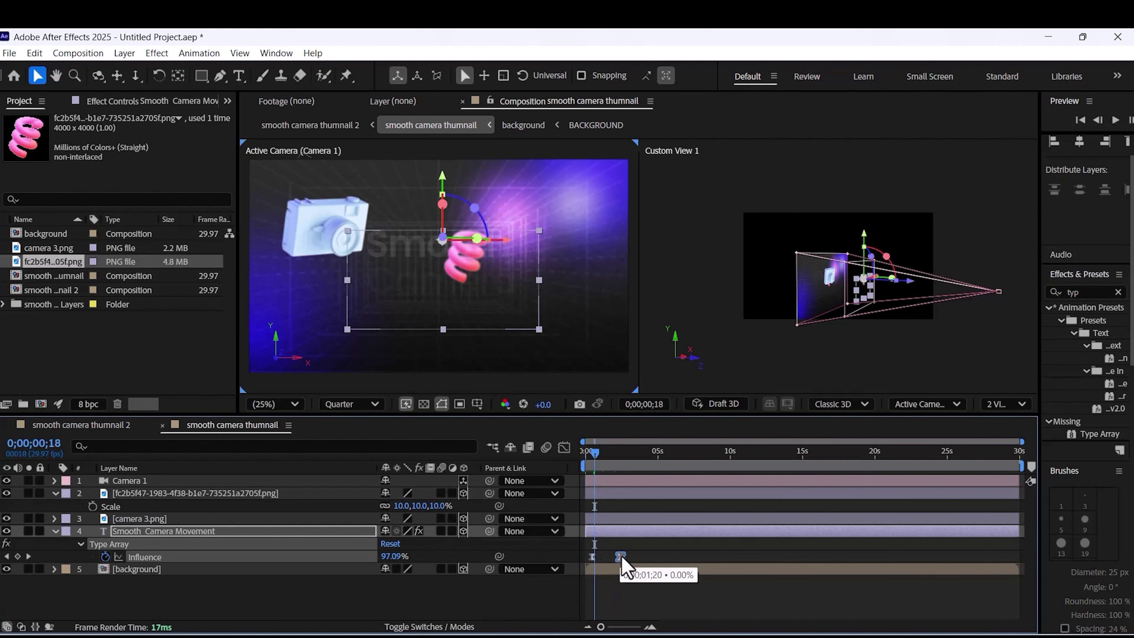
pyautogui.press('space')
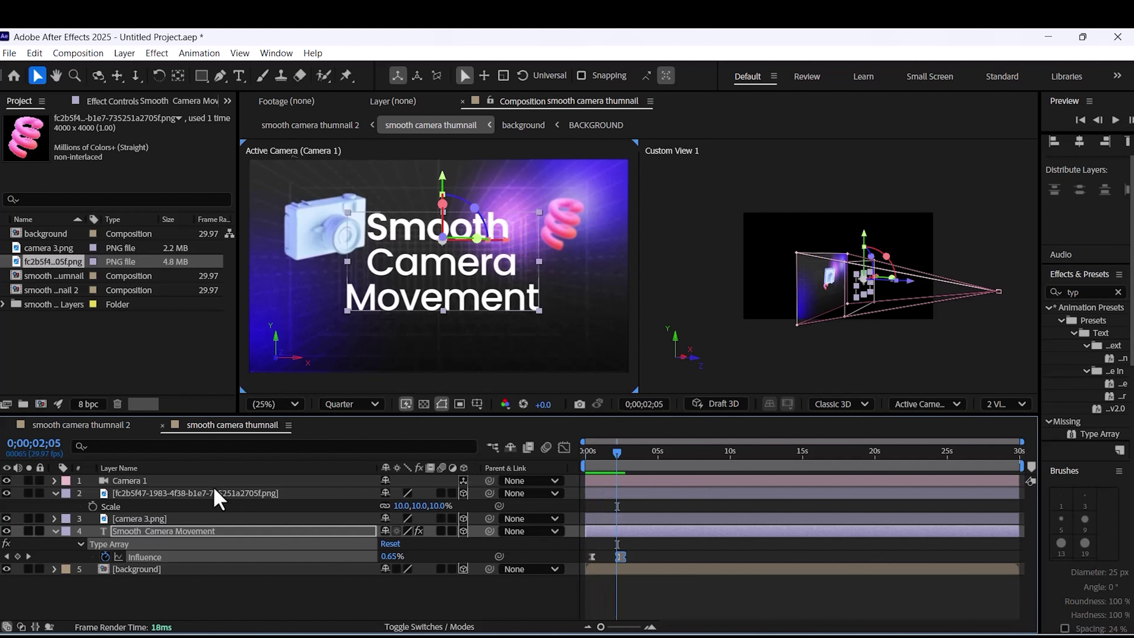
# Replace the spiral's starting Position keyframe with one at 0;00;00;00 that places it at 1872, 500, 0
pyautogui.click(215, 491)
pyautogui.press('p')
pyautogui.click(591, 505)
pyautogui.press('Delete')
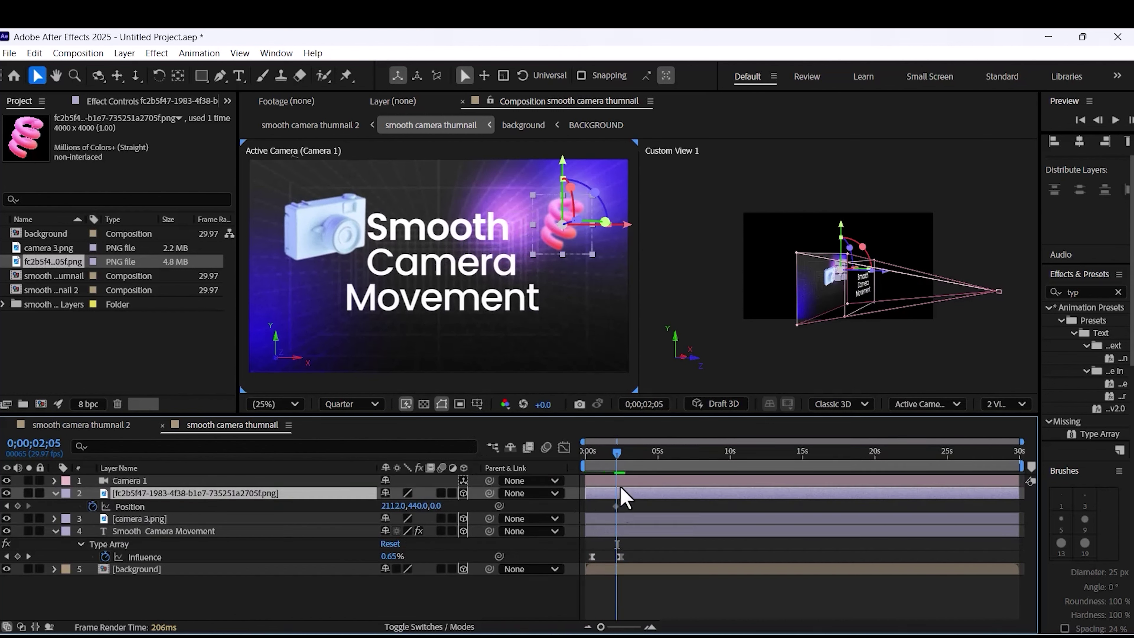
pyautogui.moveTo(552, 228); pyautogui.dragTo(516, 237)
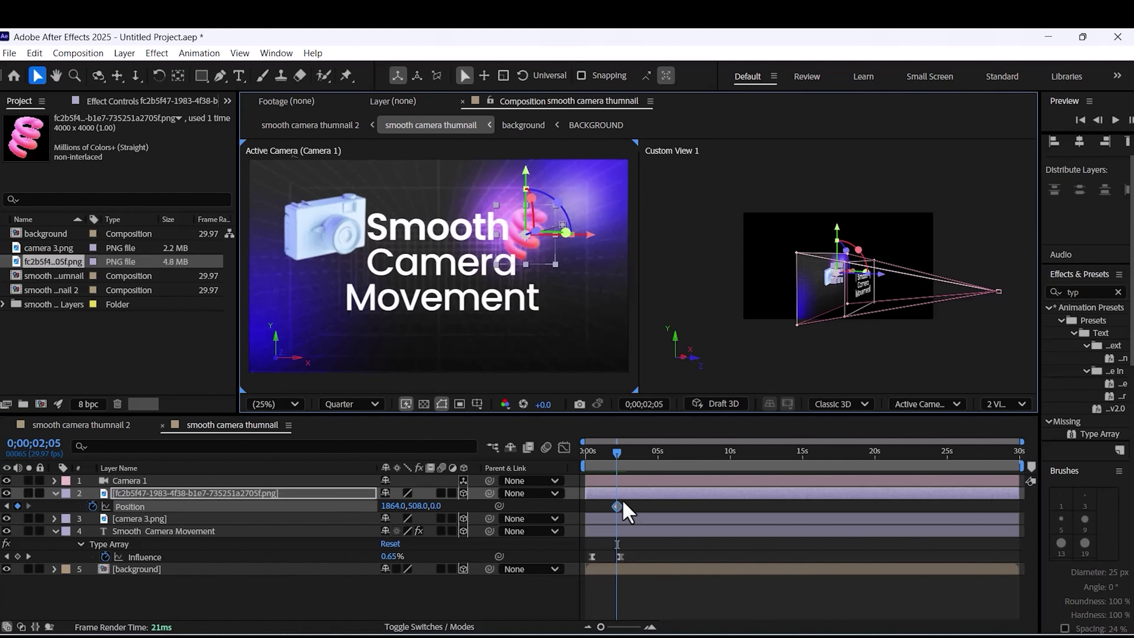
pyautogui.moveTo(620, 464); pyautogui.dragTo(567, 469)
pyautogui.moveTo(545, 229); pyautogui.dragTo(514, 214)
# Apply Easy Ease to both of the spiral's Position keyframes and preview the animation
pyautogui.moveTo(633, 503); pyautogui.dragTo(572, 520)
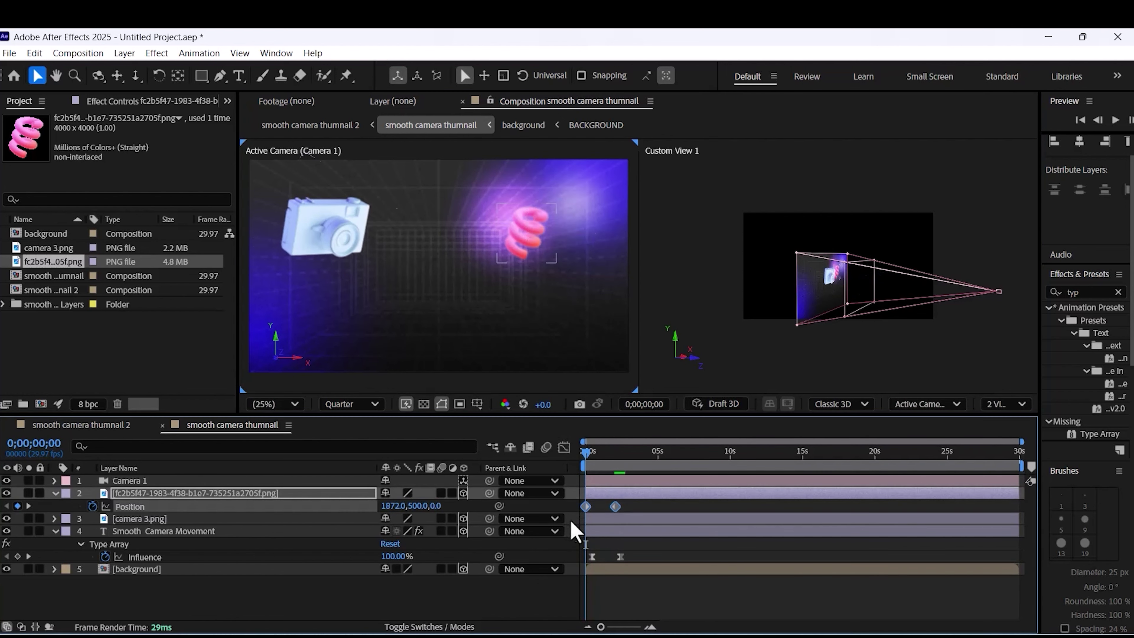
pyautogui.rightClick(611, 508)
pyautogui.press('Escape')
pyautogui.rightClick(614, 508)
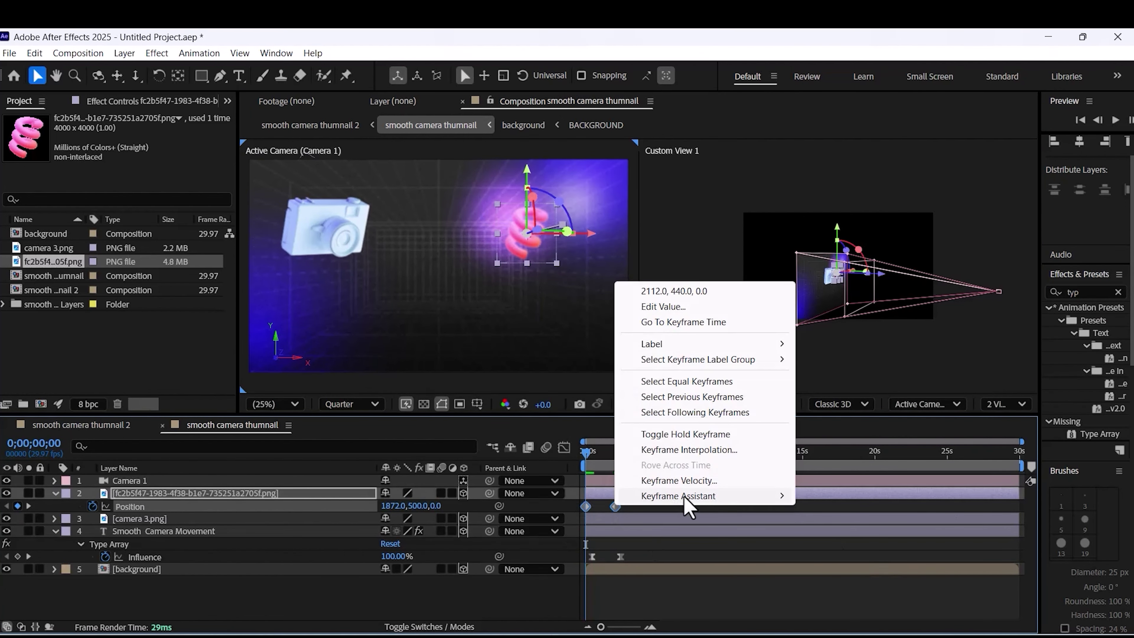
pyautogui.moveTo(715, 501)
pyautogui.click(855, 545)
pyautogui.press('space')
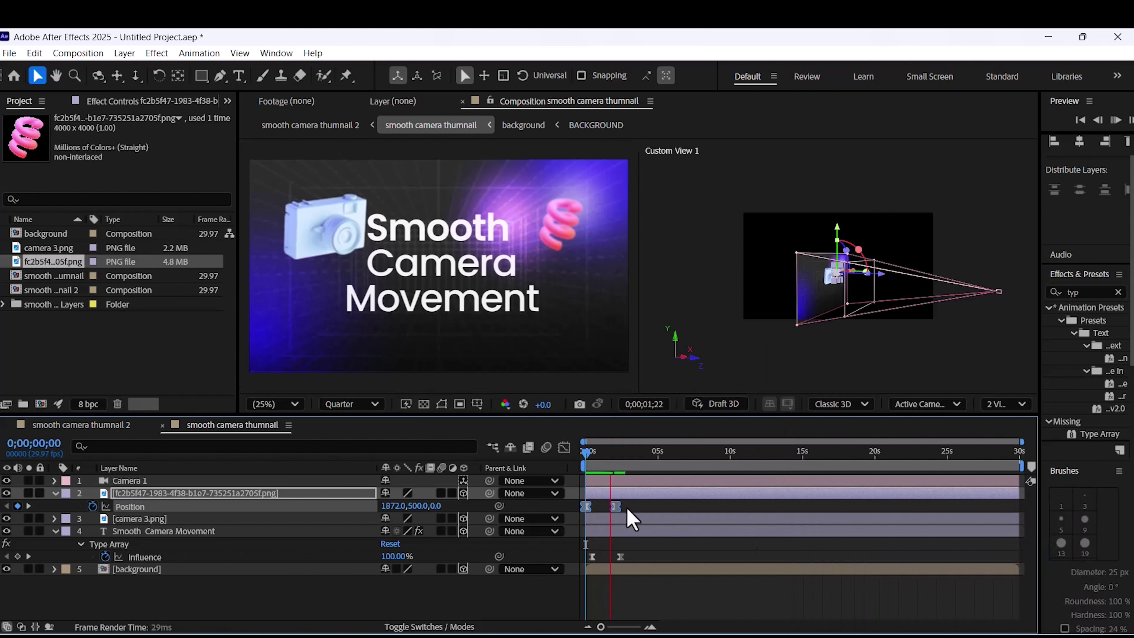
pyautogui.press('space')
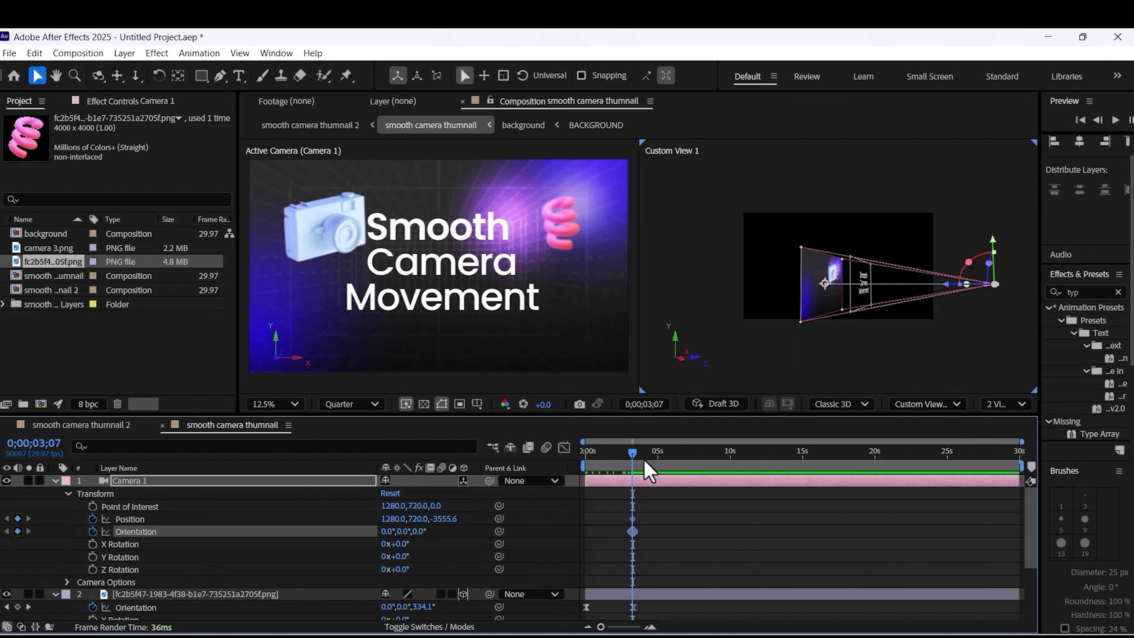
# Keyframe Camera 1's Position at 0;00;06;06 with the camera moved forward along Z to about -1816
pyautogui.moveTo(644, 461); pyautogui.dragTo(676, 466)
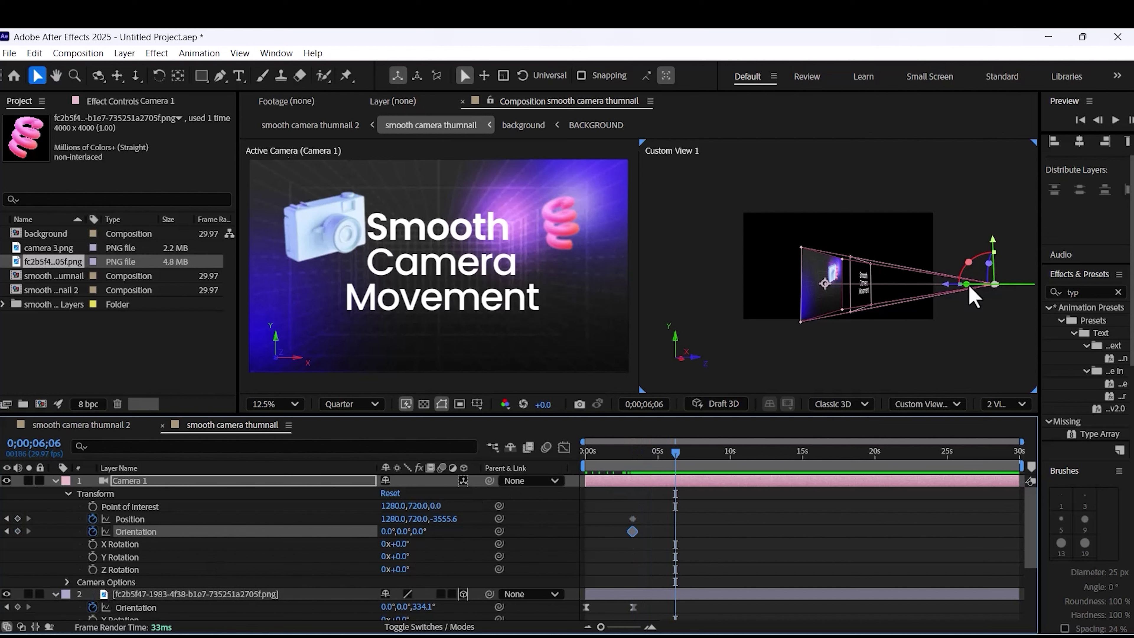
pyautogui.moveTo(944, 287); pyautogui.dragTo(853, 284)
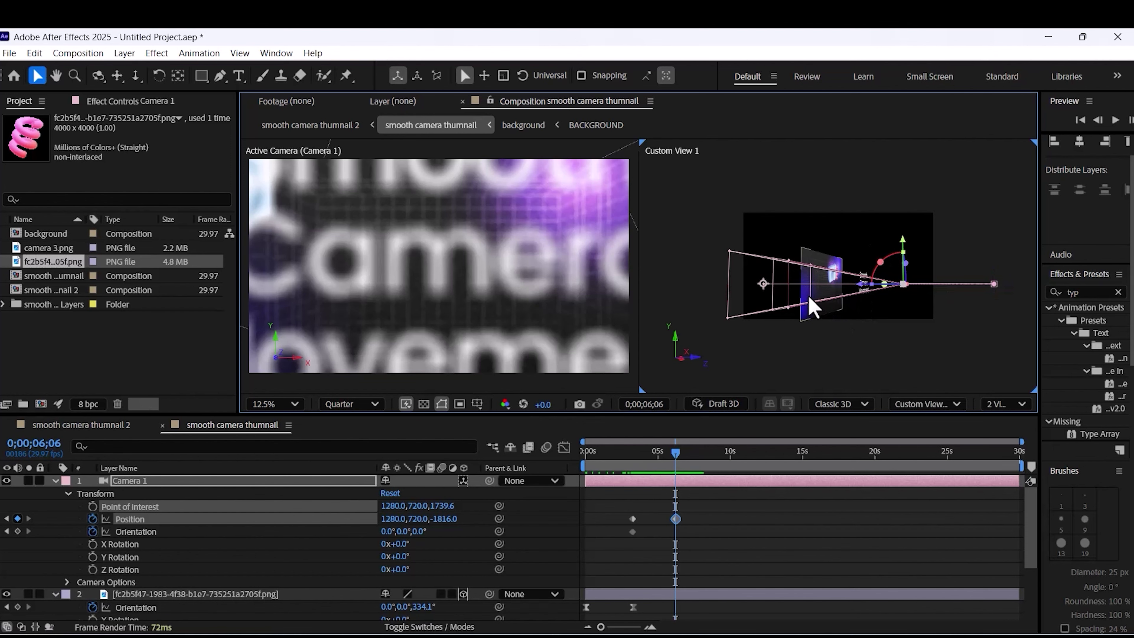
pyautogui.click(898, 296)
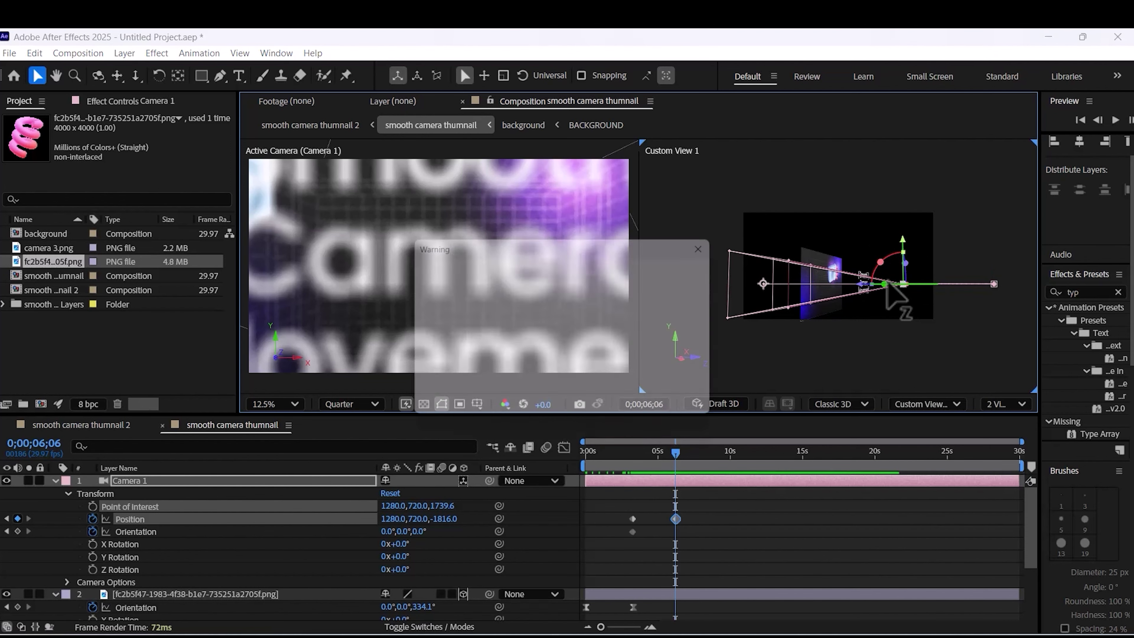
pyautogui.click(699, 398)
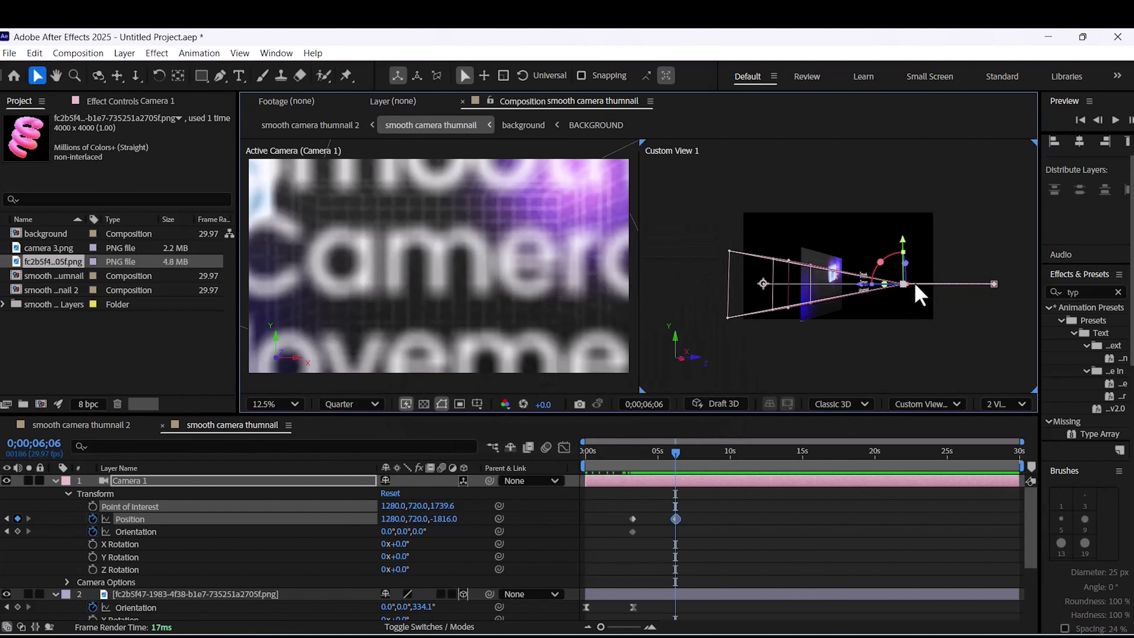
# Turn Camera 1 to a Y orientation of about 78.9° at 0;00;06;06 and preview the animation from the start
pyautogui.scroll(2, 919, 295)
pyautogui.moveTo(939, 303); pyautogui.dragTo(905, 316)
pyautogui.scroll(-2, 914, 289)
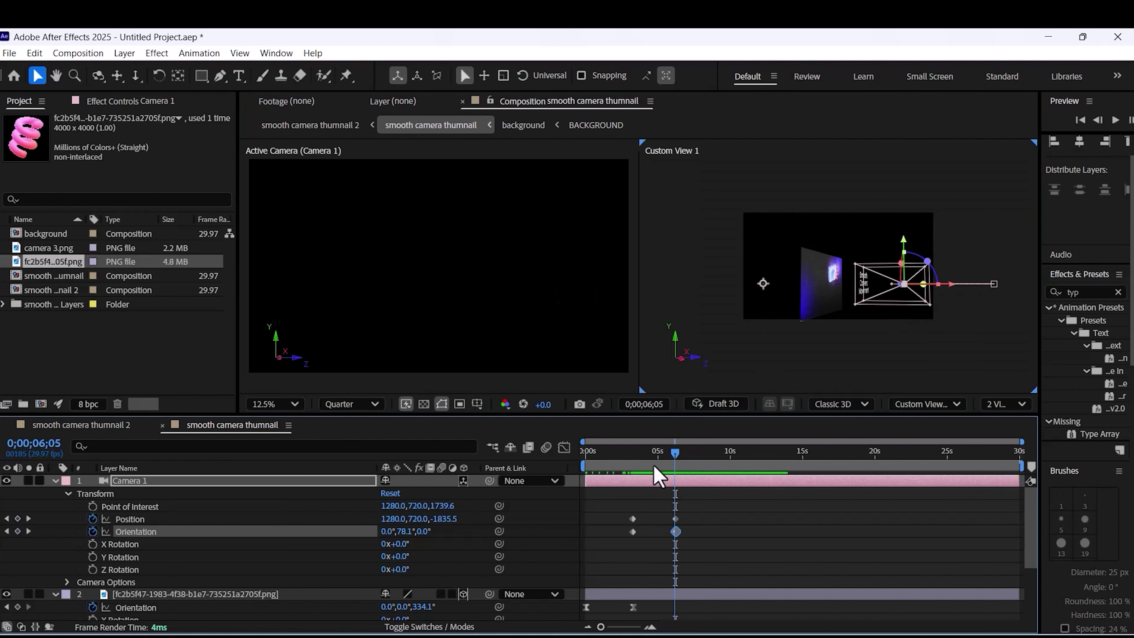
pyautogui.moveTo(675, 453); pyautogui.dragTo(585, 476)
pyautogui.press('space')
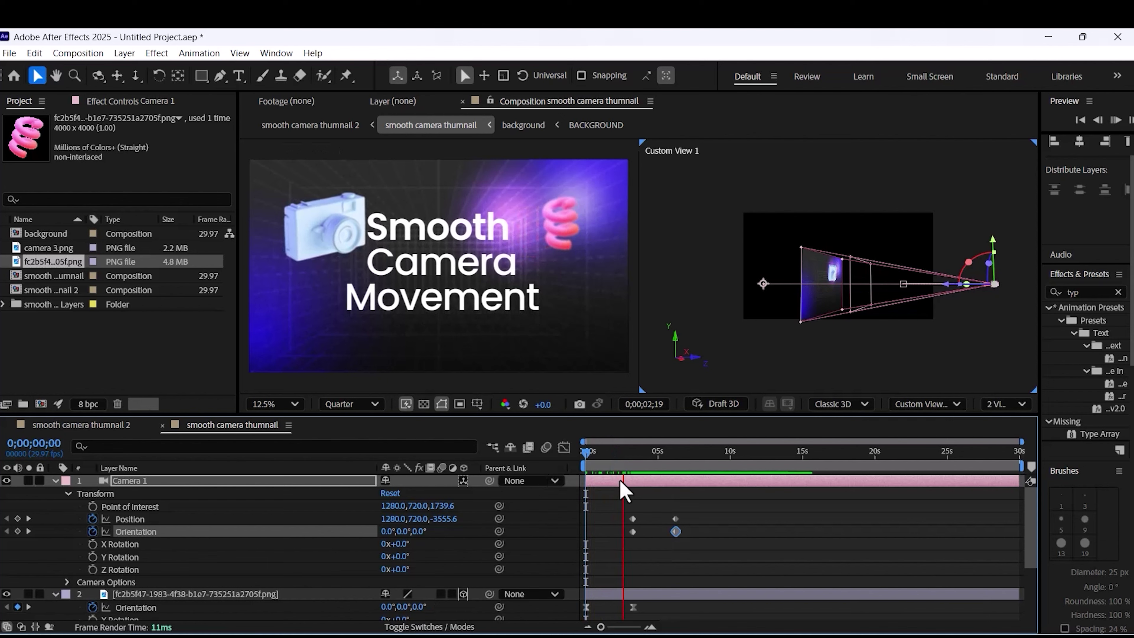
# Shift all four of Camera 1's Position and Orientation keyframes slightly earlier, apply Easy Ease to them and preview the move
pyautogui.click(628, 465)
pyautogui.moveTo(628, 461); pyautogui.dragTo(618, 464)
pyautogui.moveTo(699, 514); pyautogui.dragTo(608, 547)
pyautogui.moveTo(633, 532); pyautogui.dragTo(622, 532)
pyautogui.rightClick(669, 531)
pyautogui.moveTo(741, 518)
pyautogui.click(855, 413)
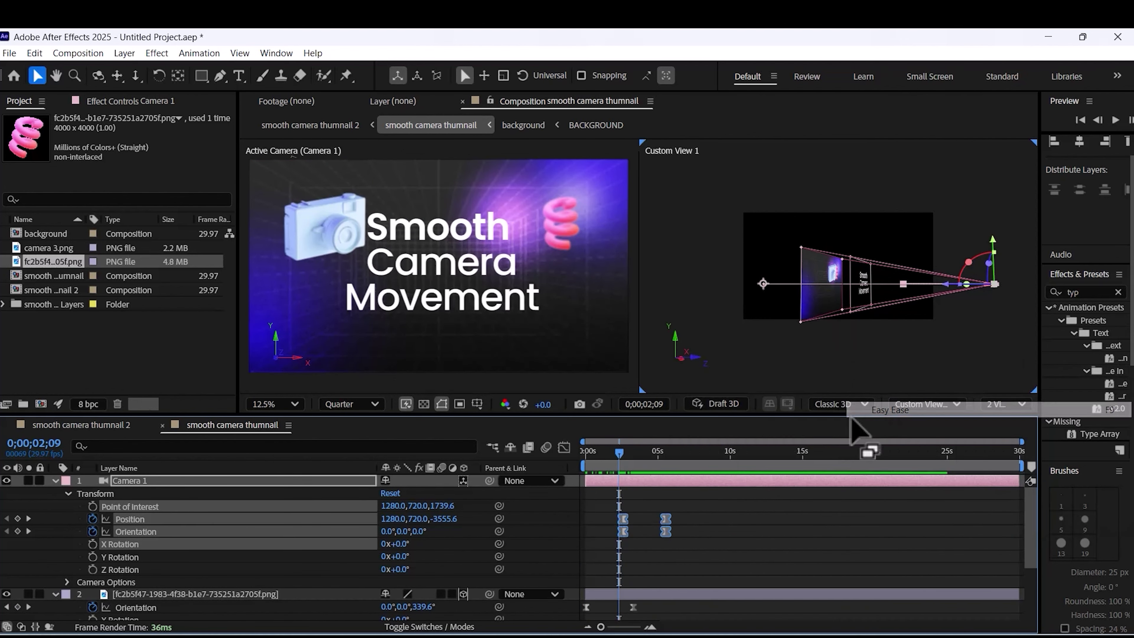
pyautogui.moveTo(619, 453); pyautogui.dragTo(512, 474)
pyautogui.press('space')
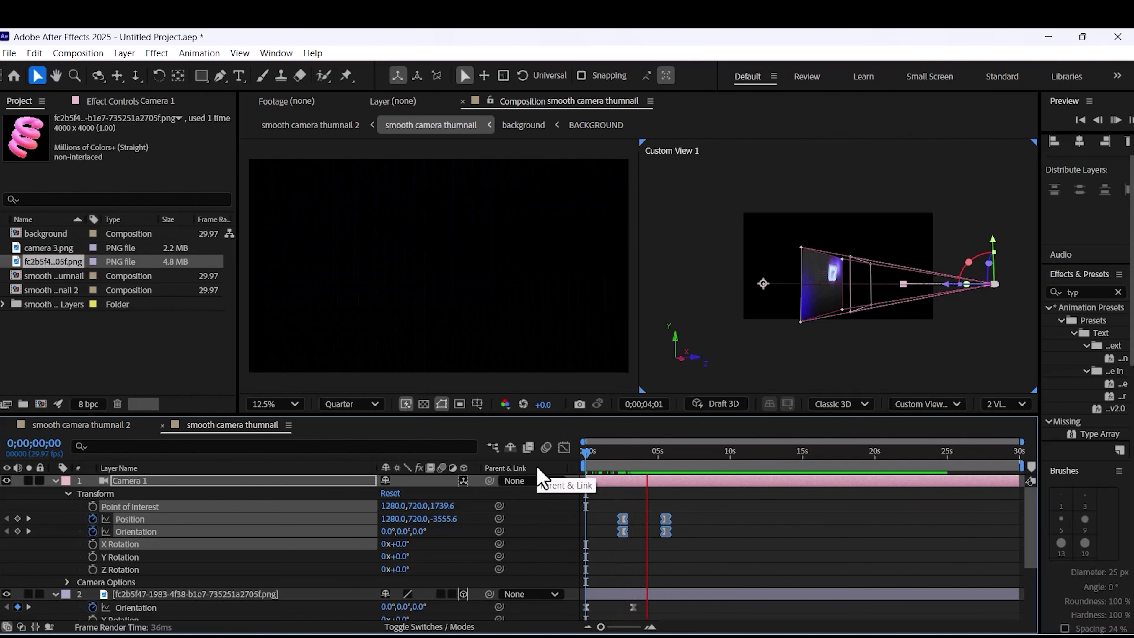
# Duplicate the background layer, and rotate and move one copy so that it faces the turned camera
pyautogui.scroll(-3, 185, 580)
pyautogui.click(187, 613)
pyautogui.hotkey('ctrl', 'd')
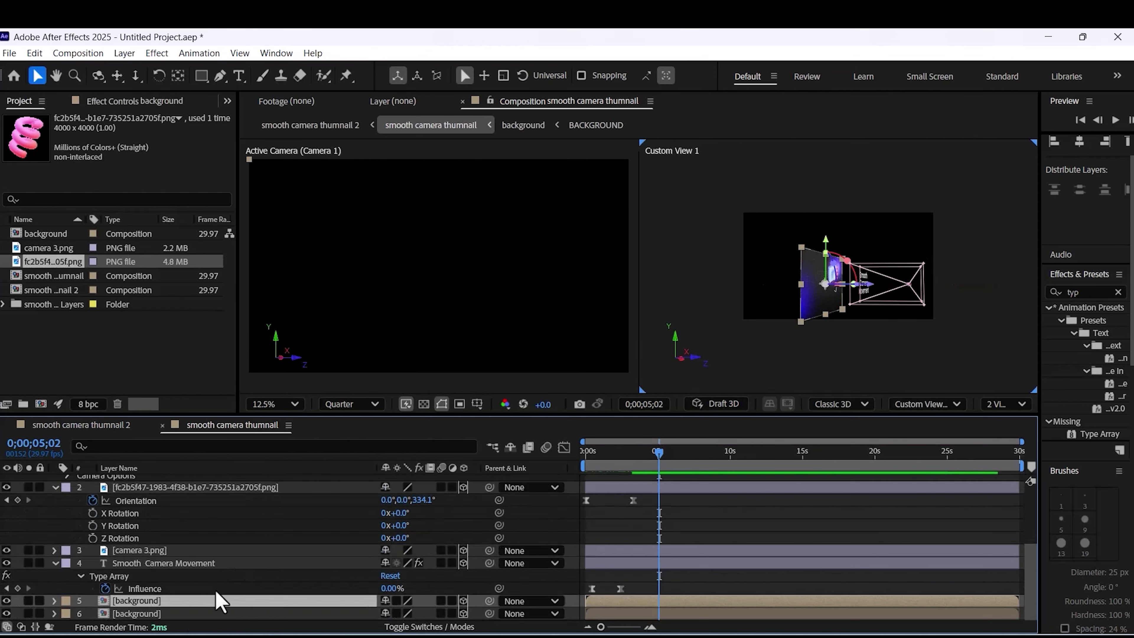
pyautogui.moveTo(870, 284); pyautogui.dragTo(929, 301)
pyautogui.scroll(2, 924, 293)
pyautogui.scroll(-1, 938, 297)
pyautogui.moveTo(636, 453); pyautogui.dragTo(578, 476)
pyautogui.press('space')
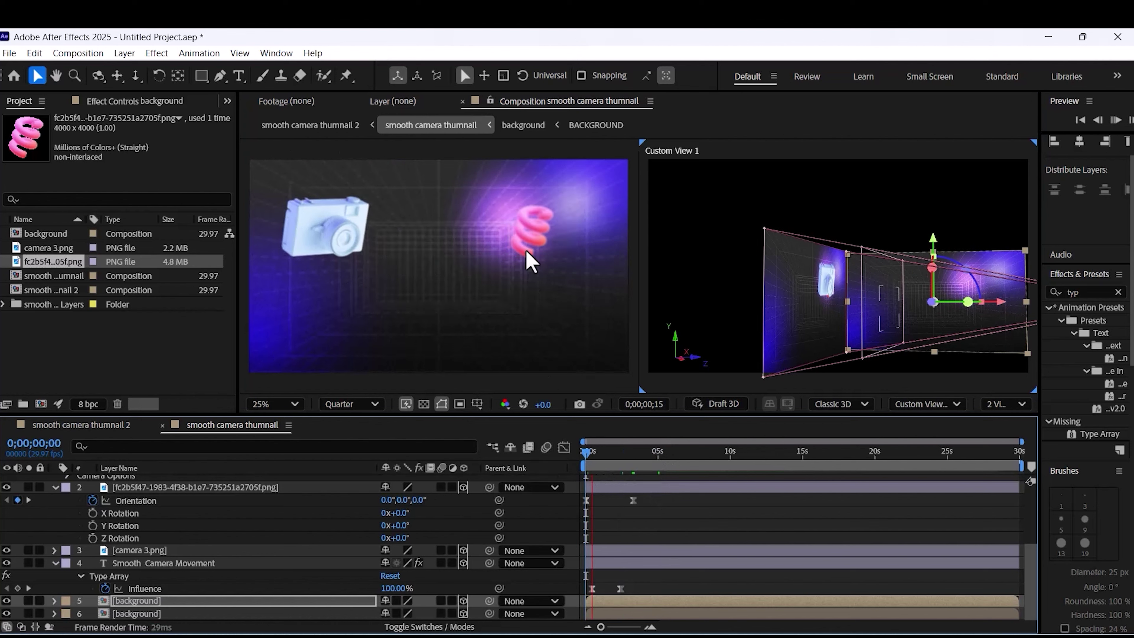
pyautogui.press('space')
# Play the animation from the start to examine the camera's turn towards the second background
pyautogui.moveTo(559, 266); pyautogui.dragTo(509, 291)
pyautogui.click(678, 590)
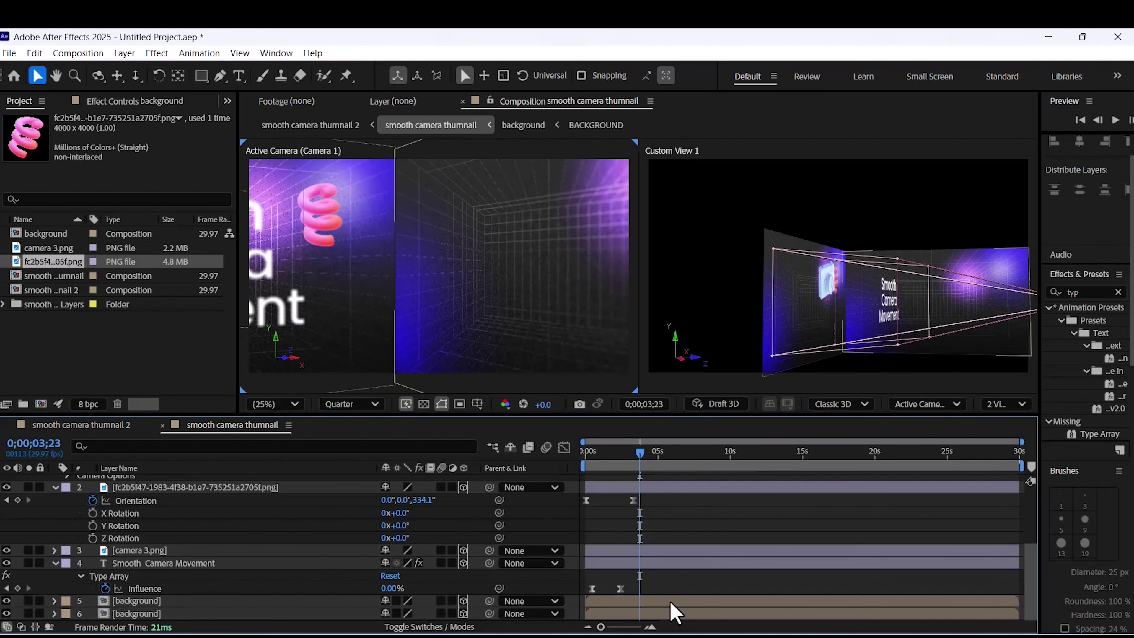
pyautogui.moveTo(639, 465); pyautogui.dragTo(584, 469)
pyautogui.press('space')
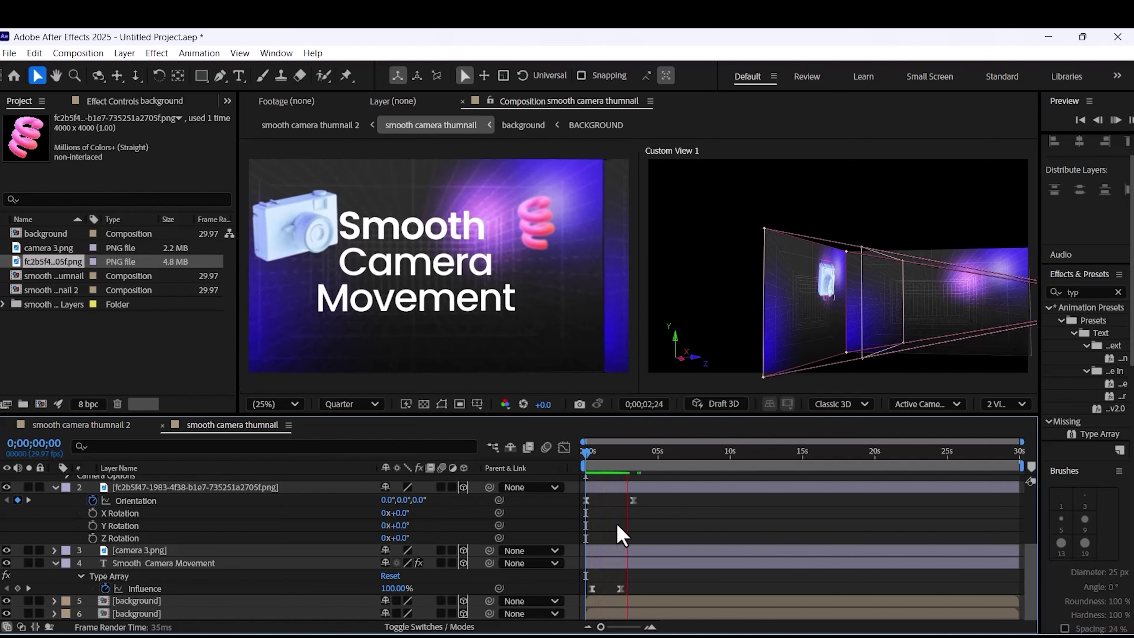
pyautogui.press('space')
pyautogui.scroll(-3, 910, 295)
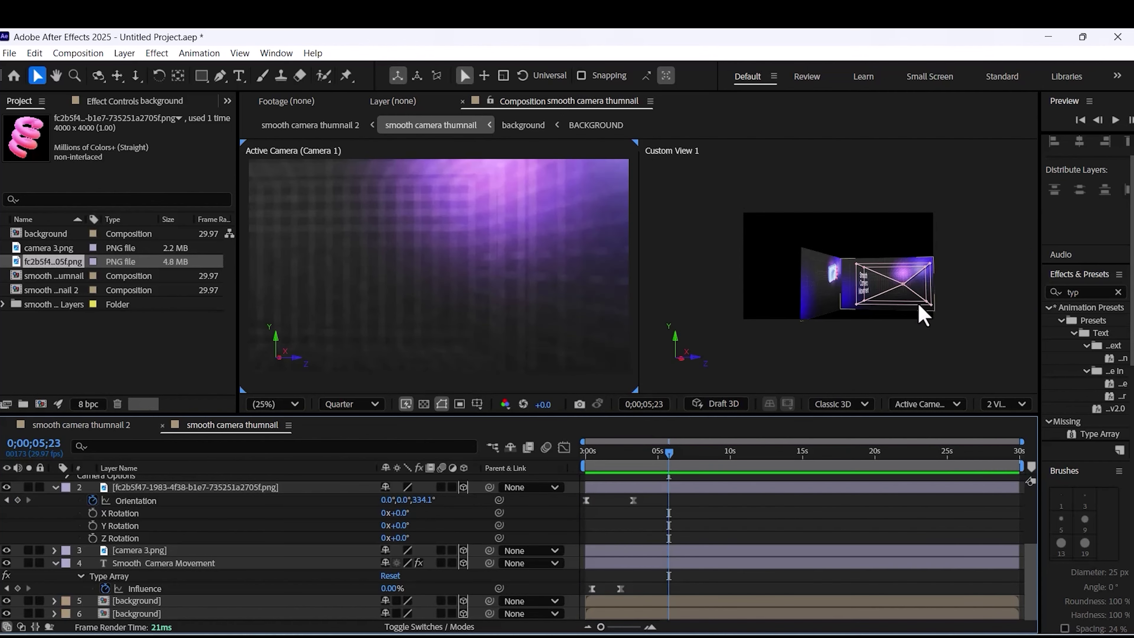
# Try adding Camera 1 keyframes near 0;00;07;19 with Position 157.4, 720, -2035.4 and a Y orientation of 73.9°
pyautogui.scroll(3, 198, 493)
pyautogui.click(197, 481)
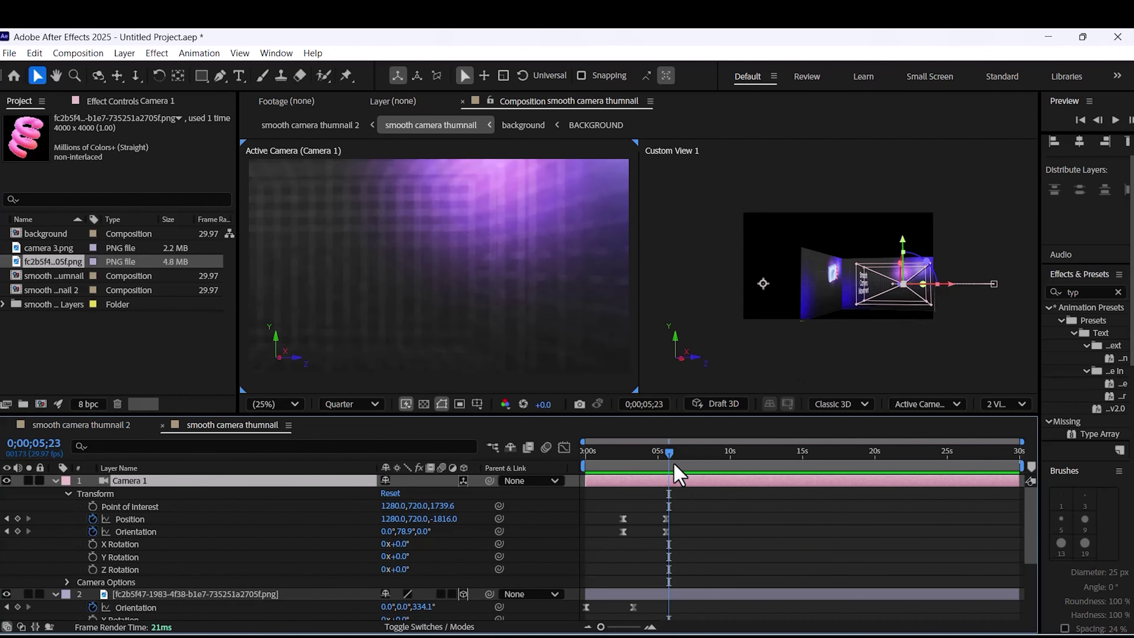
pyautogui.moveTo(894, 288)
pyautogui.mouseDown()
pyautogui.moveTo(987, 286)
pyautogui.moveTo(903, 281)
pyautogui.mouseUp()
pyautogui.moveTo(697, 455)
pyautogui.mouseDown()
pyautogui.moveTo(686, 459)
pyautogui.moveTo(700, 463)
pyautogui.mouseUp()
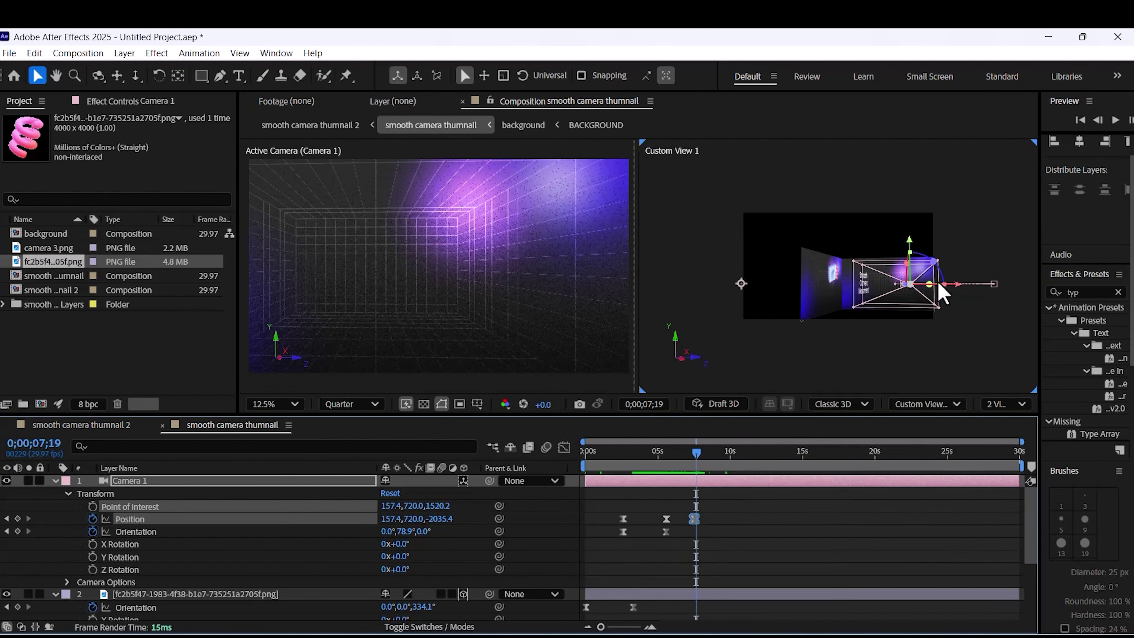
pyautogui.moveTo(931, 290); pyautogui.dragTo(930, 288)
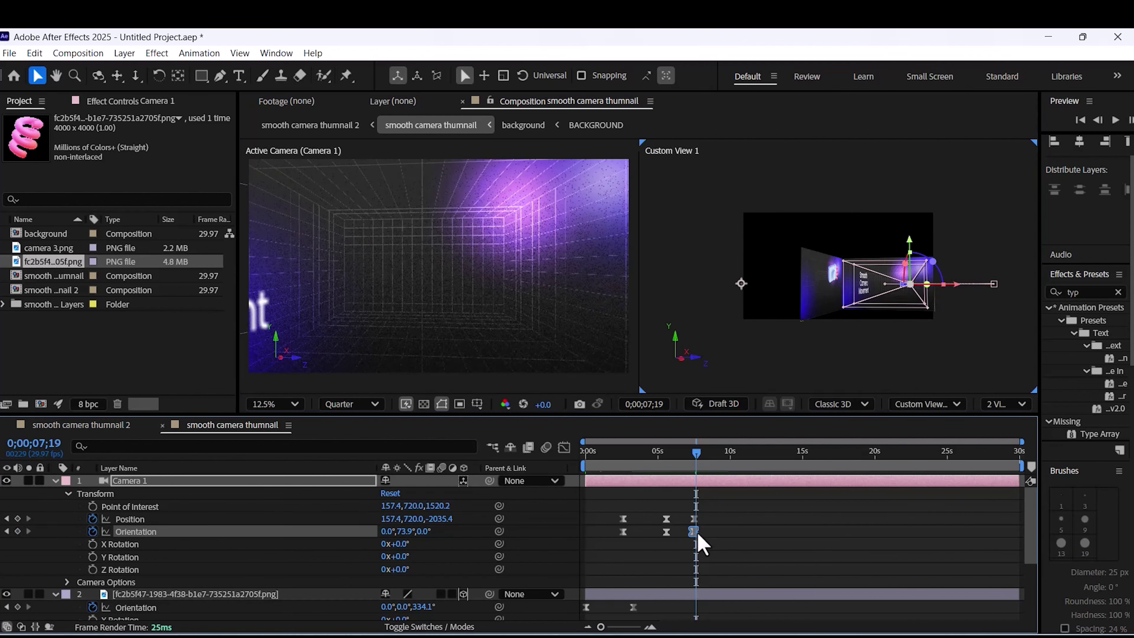
# Try fading out the title text with eased Opacity keyframes that reach 0% at 0;00;08;09
pyautogui.scroll(-3, 696, 540)
pyautogui.scroll(-3, 577, 587)
pyautogui.click(684, 562)
pyautogui.moveTo(696, 453)
pyautogui.mouseDown()
pyautogui.moveTo(670, 453)
pyautogui.moveTo(693, 472)
pyautogui.moveTo(706, 454)
pyautogui.mouseUp()
pyautogui.press('t')
pyautogui.click(92, 588)
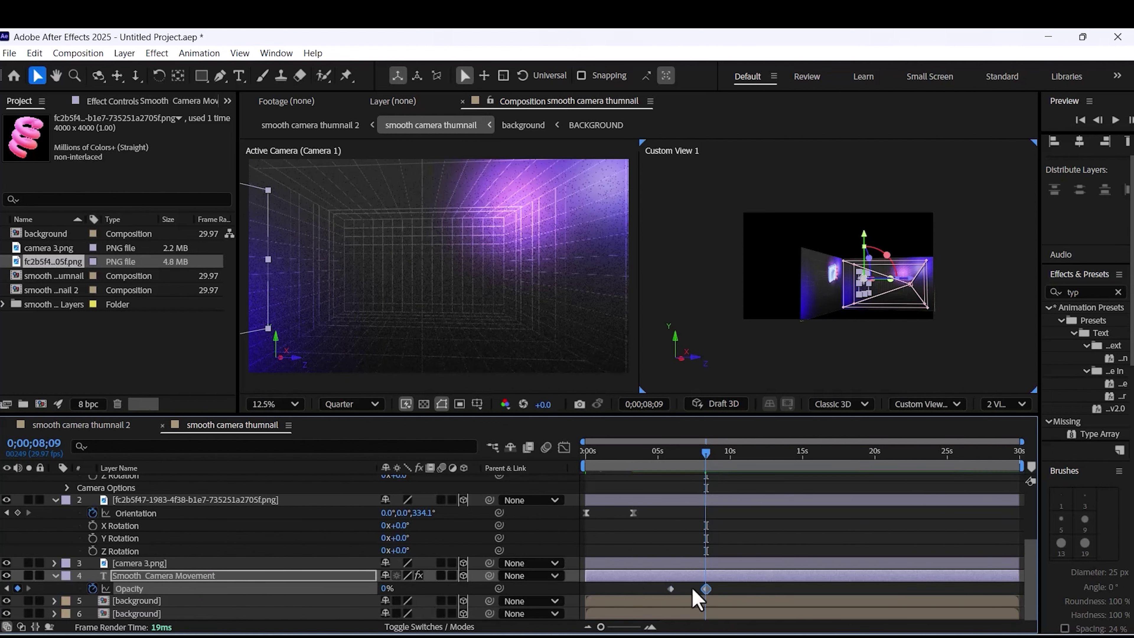
pyautogui.keyDown('shift'); pyautogui.click(671, 589); pyautogui.keyUp('shift')
pyautogui.rightClick(671, 589)
pyautogui.click(452, 472)
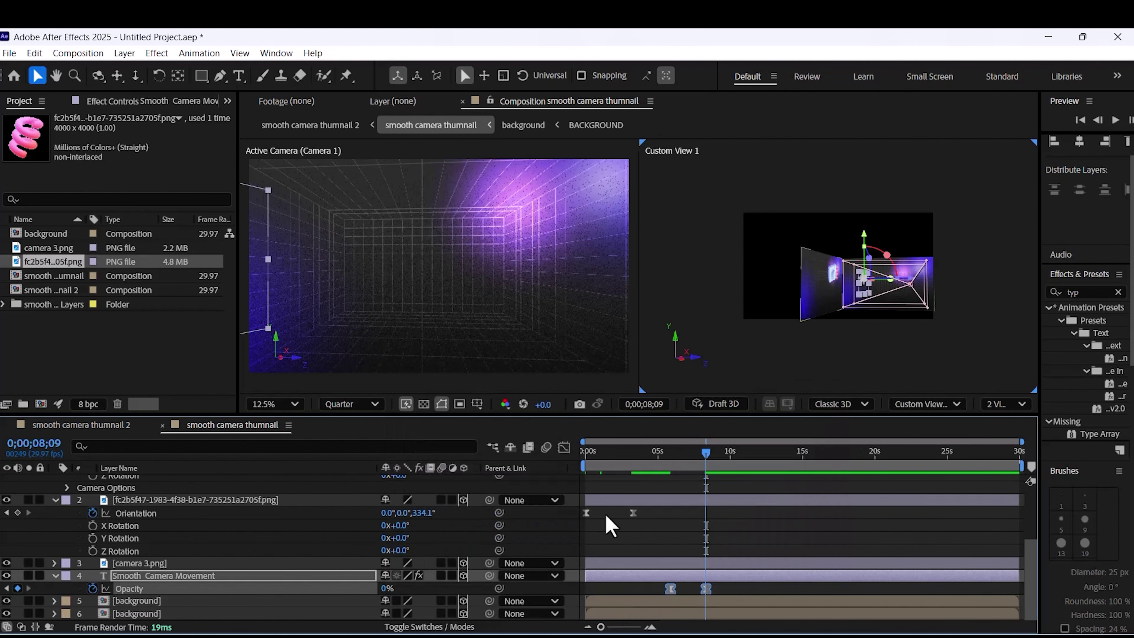
pyautogui.click(565, 448)
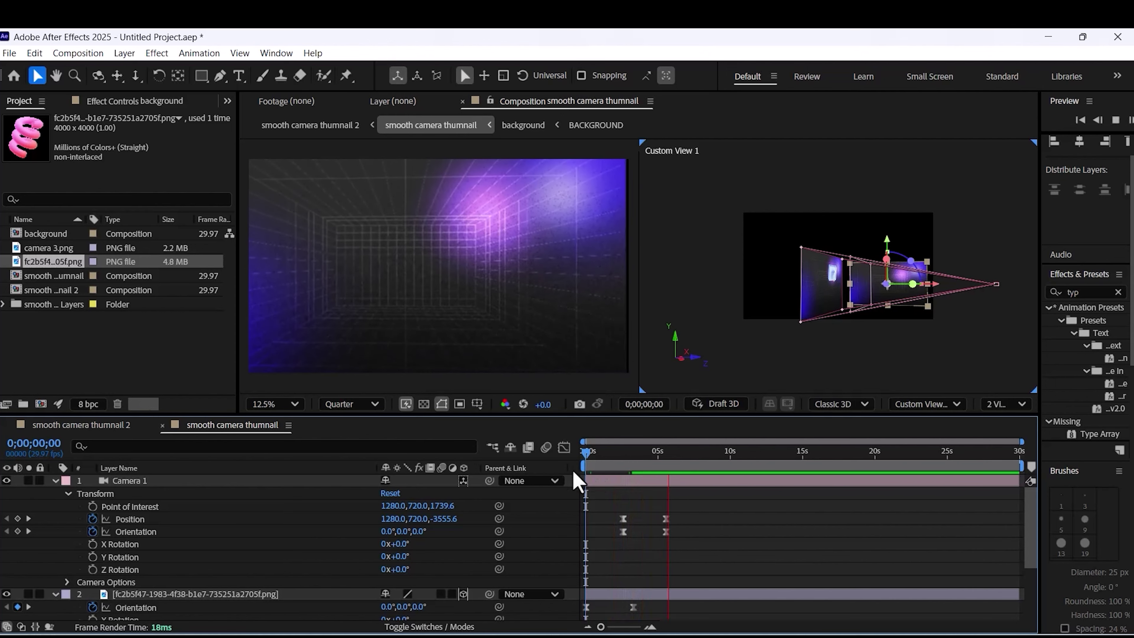
# Scale the background layer facing the turned camera to 125% and set the preview resolution to Full
pyautogui.press('space')
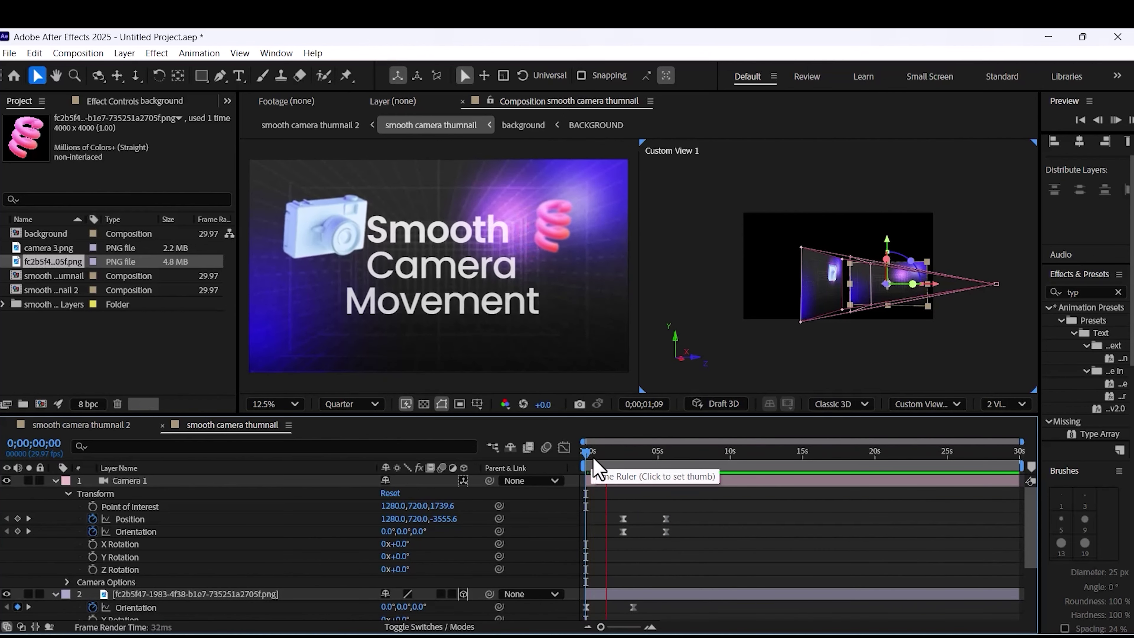
pyautogui.moveTo(593, 460); pyautogui.dragTo(667, 459)
pyautogui.scroll(-4, 216, 595)
pyautogui.moveTo(402, 615); pyautogui.dragTo(422, 614)
pyautogui.click(369, 404)
pyautogui.click(351, 450)
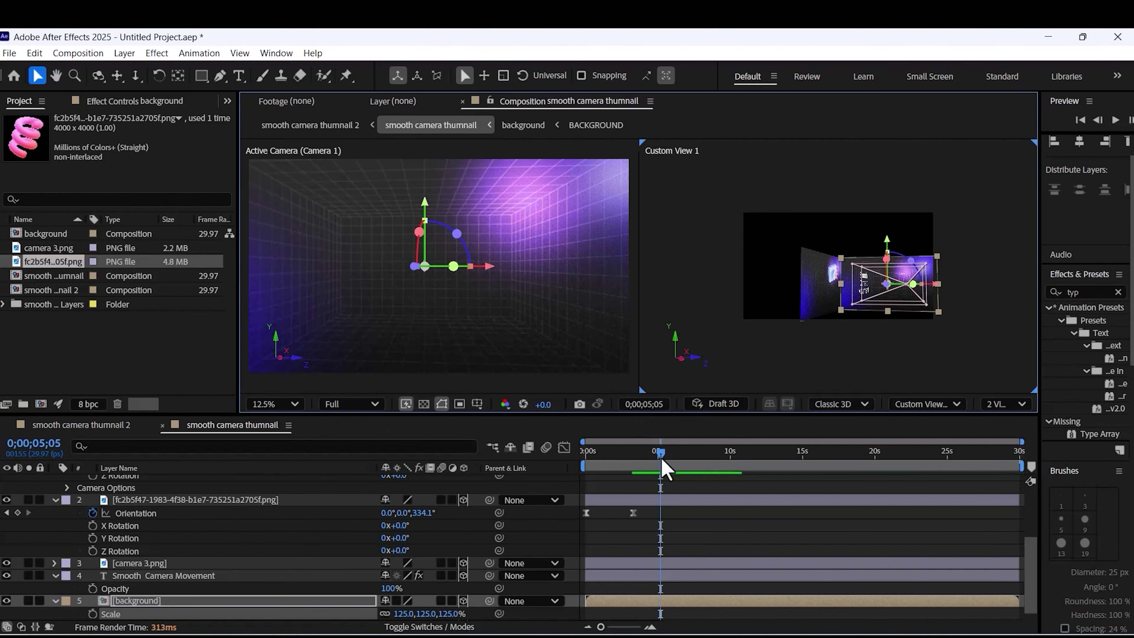
# Scale the background layer behind the title to 111% and check its coverage during the camera move
pyautogui.moveTo(662, 460); pyautogui.dragTo(585, 456)
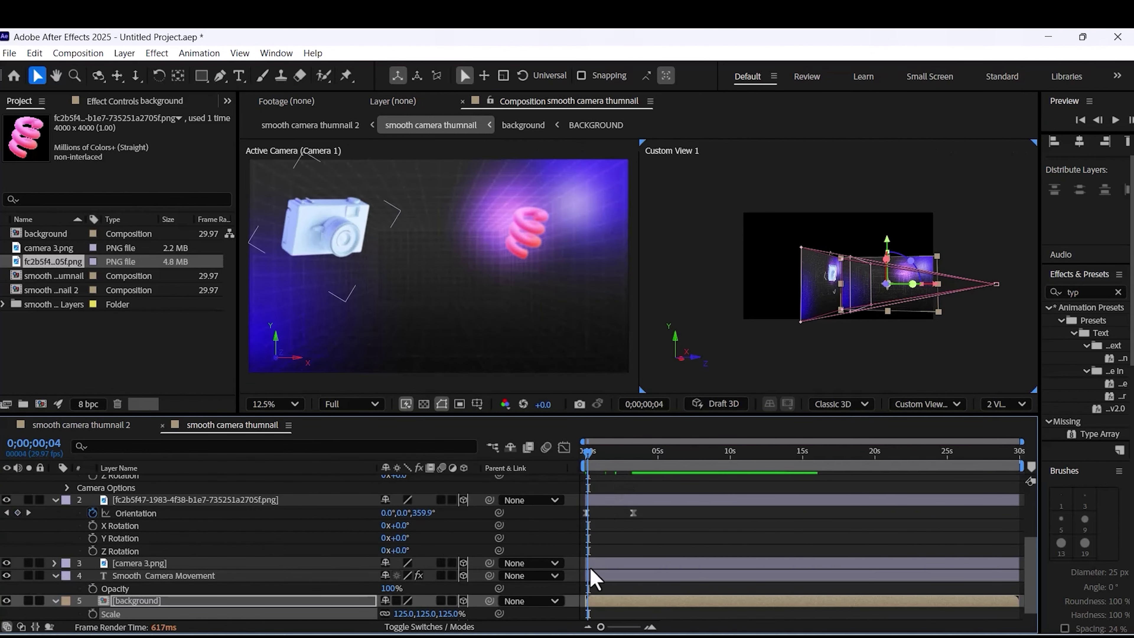
pyautogui.scroll(-1, 219, 612)
pyautogui.click(227, 614)
pyautogui.press('s')
pyautogui.moveTo(400, 614); pyautogui.dragTo(410, 615)
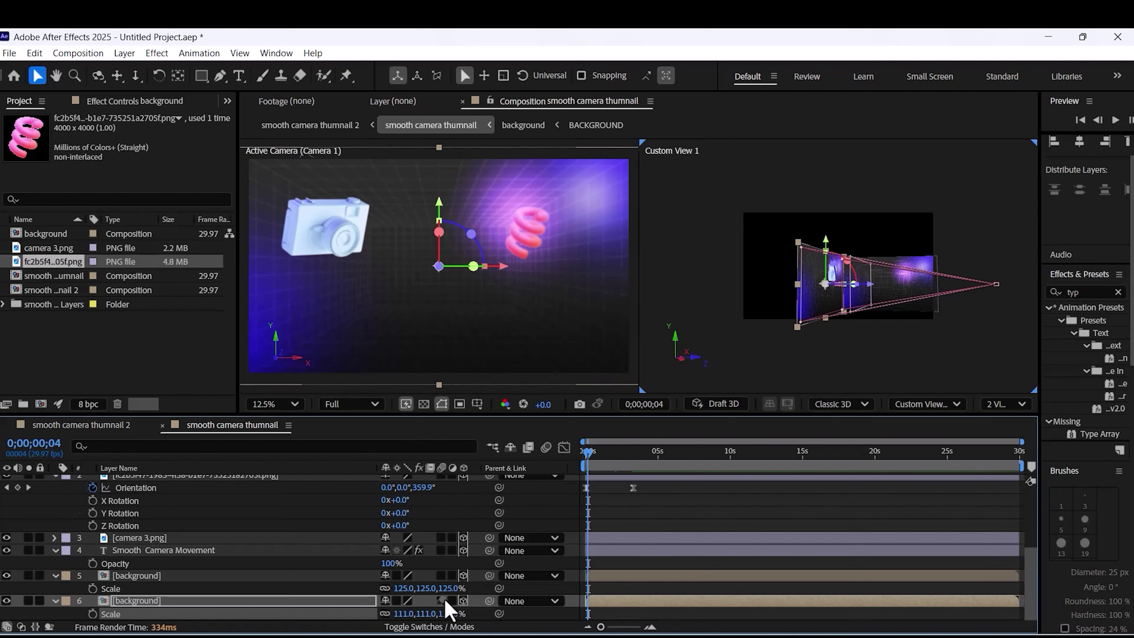
pyautogui.press('space')
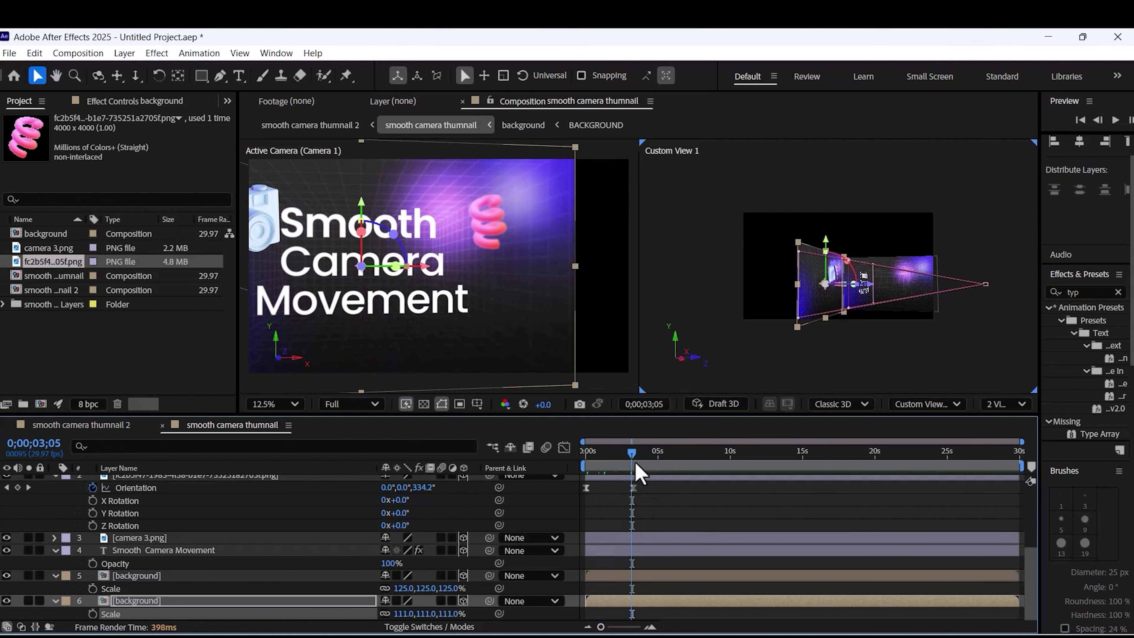
# Enlarge the background behind the title to 165% and the side background to 157%, and preview from the start
pyautogui.moveTo(404, 614); pyautogui.dragTo(424, 588)
pyautogui.click(245, 578)
pyautogui.click(769, 507)
pyautogui.moveTo(655, 457); pyautogui.dragTo(580, 456)
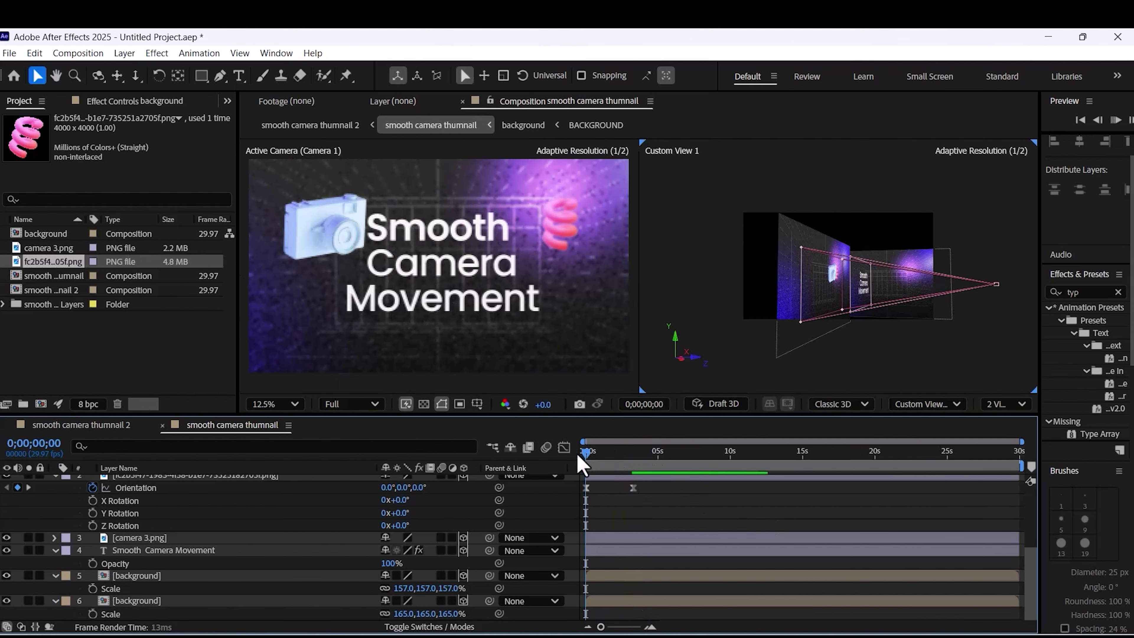
pyautogui.press('space')
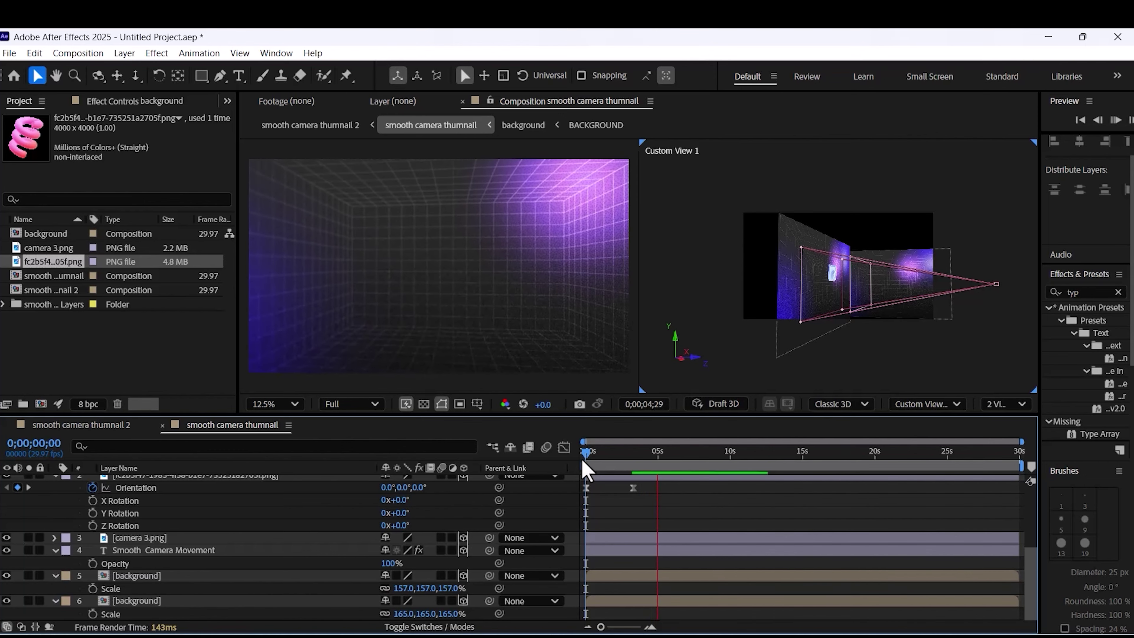
pyautogui.press('space')
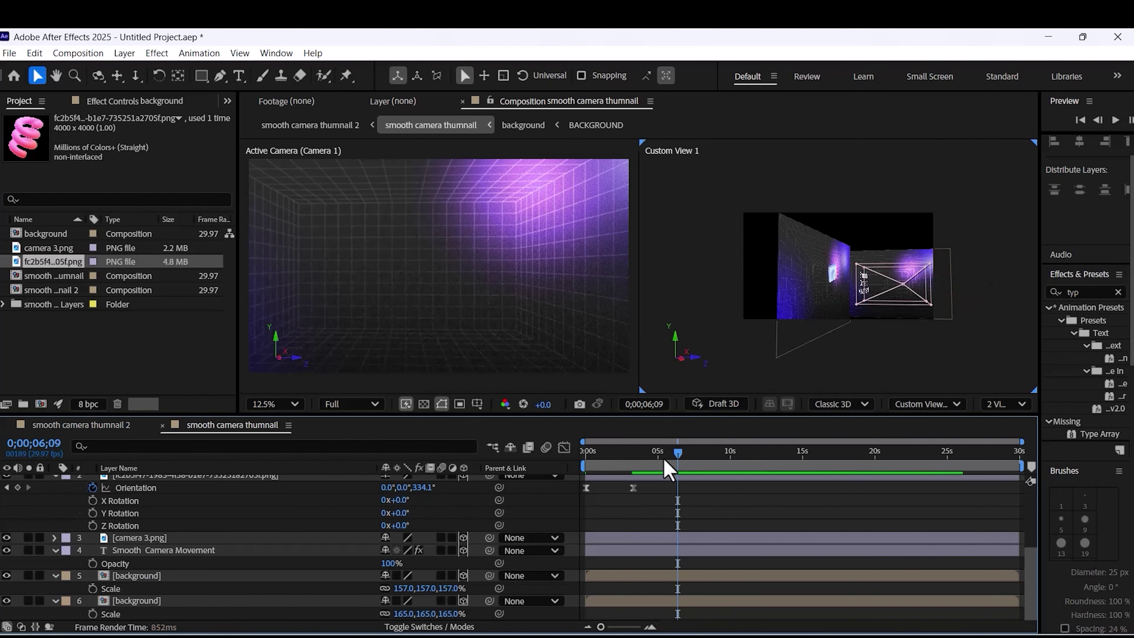
# Reposition the side background layer in 3D space at about 4313.5, 720, -964.6, checking the camera view at different times
pyautogui.moveTo(665, 460); pyautogui.dragTo(640, 481)
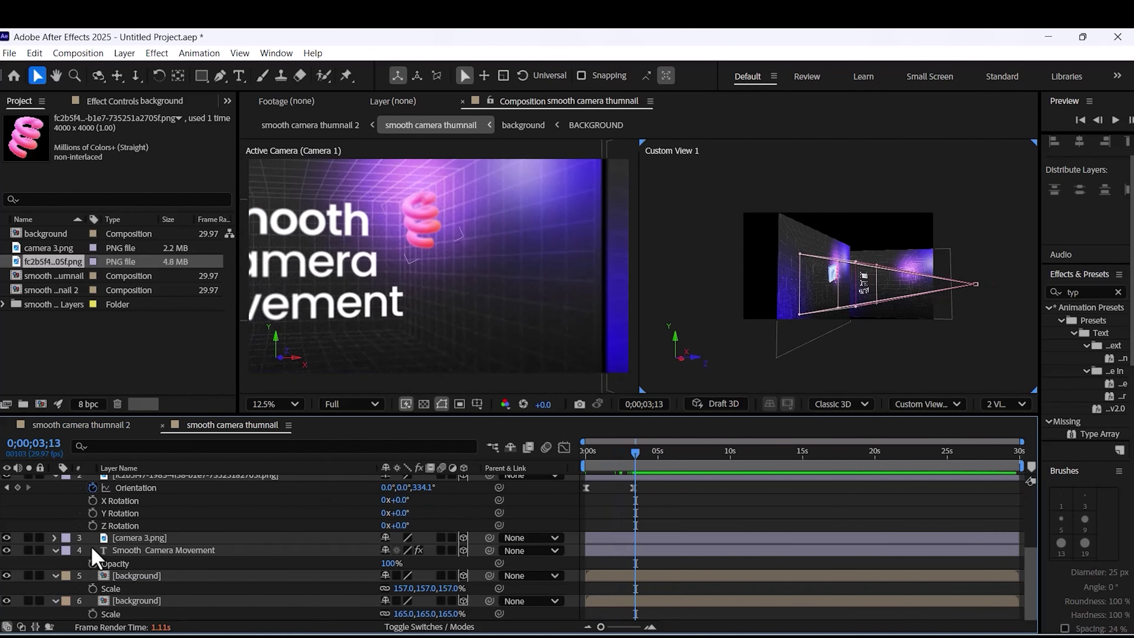
pyautogui.click(172, 576)
pyautogui.moveTo(954, 295); pyautogui.dragTo(933, 286)
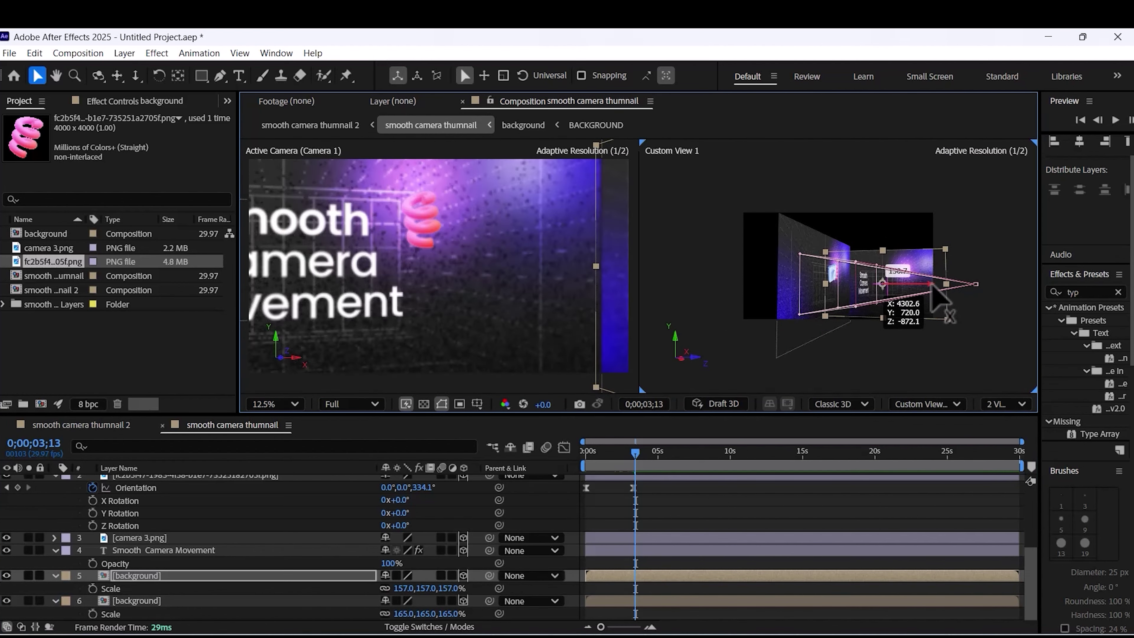
pyautogui.moveTo(639, 465); pyautogui.dragTo(710, 467)
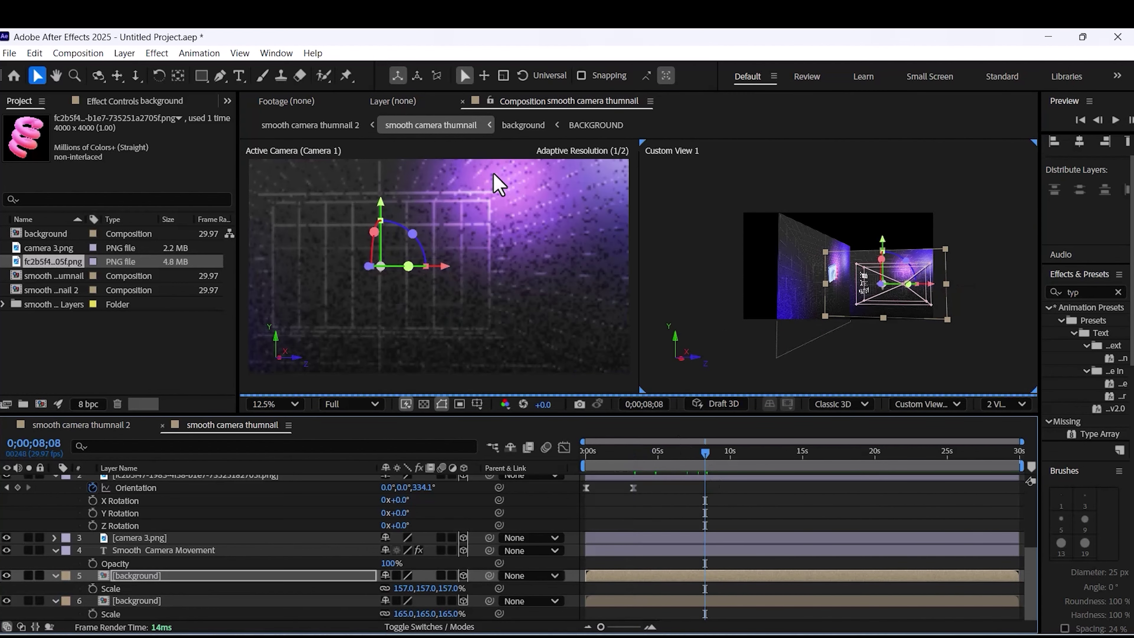
pyautogui.moveTo(922, 285); pyautogui.dragTo(933, 287)
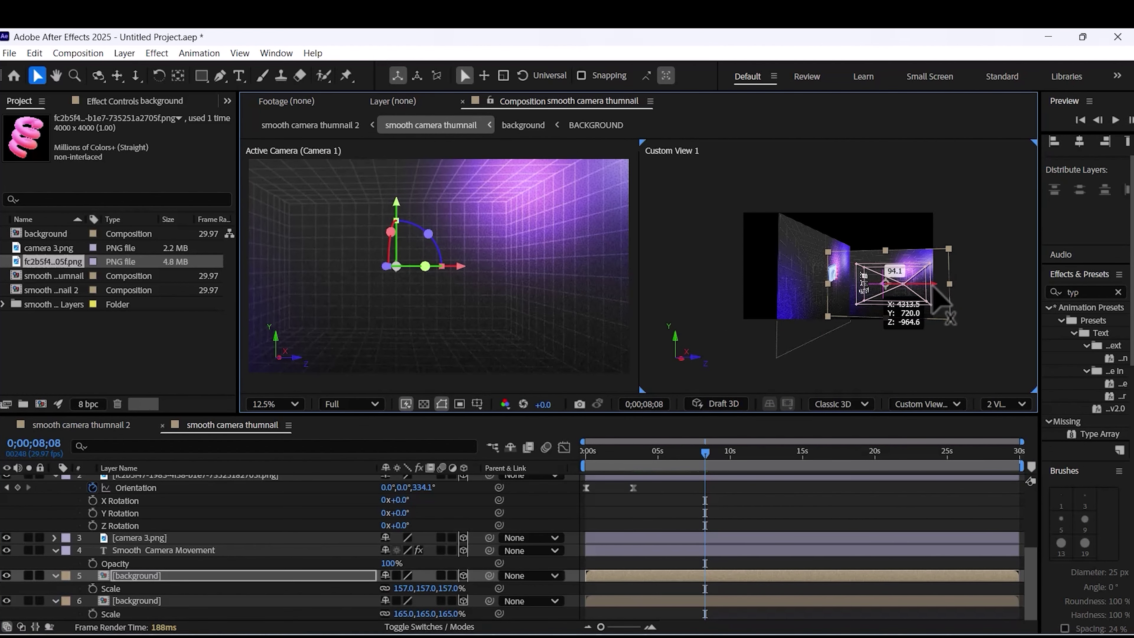
# Set the preview resolution to Quarter and play the animation from near the start
pyautogui.moveTo(718, 460); pyautogui.dragTo(585, 465)
pyautogui.click(351, 404)
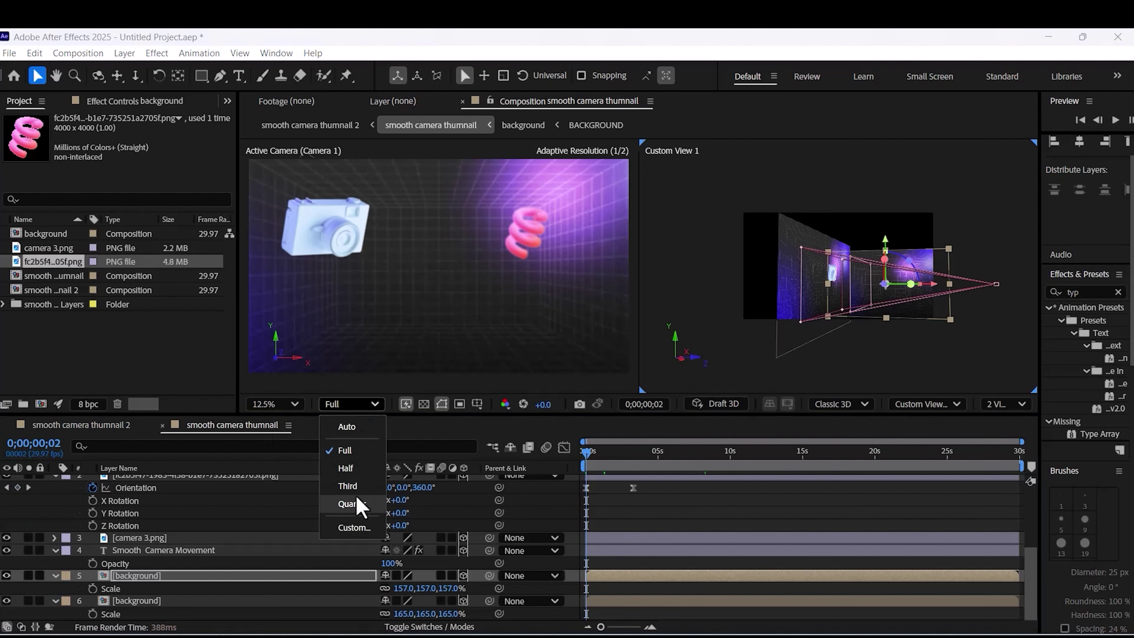
pyautogui.click(361, 504)
pyautogui.press('space')
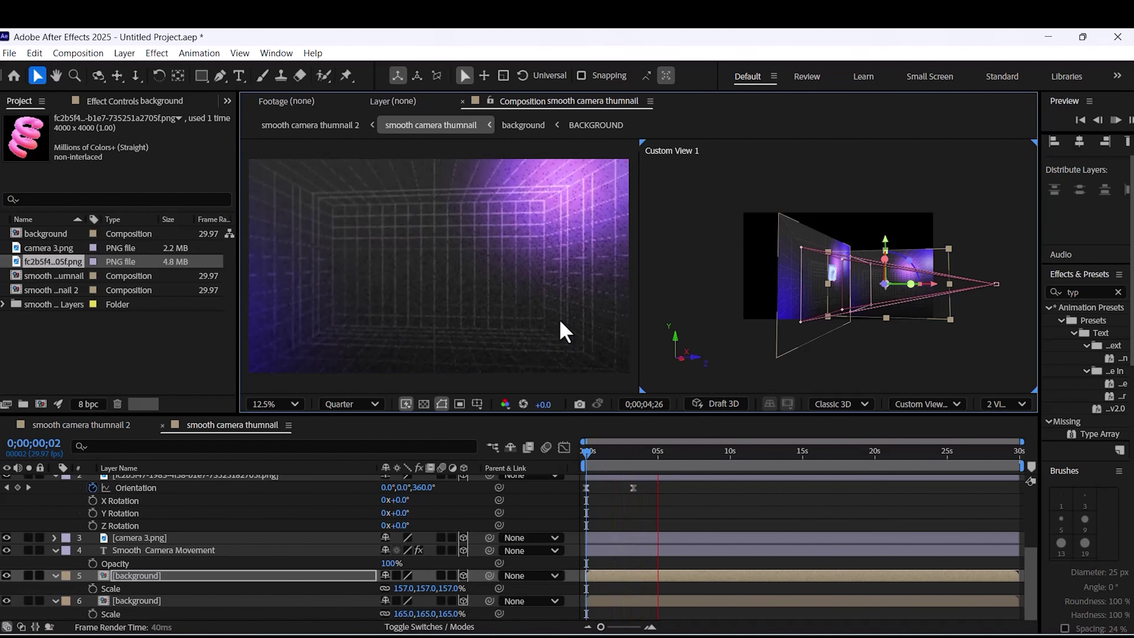
pyautogui.press('space')
# Add a Camera 1 Orientation keyframe at 0;00;05;00 with the Y orientation turned to 73.9°
pyautogui.scroll(3, 701, 523)
pyautogui.click(666, 532)
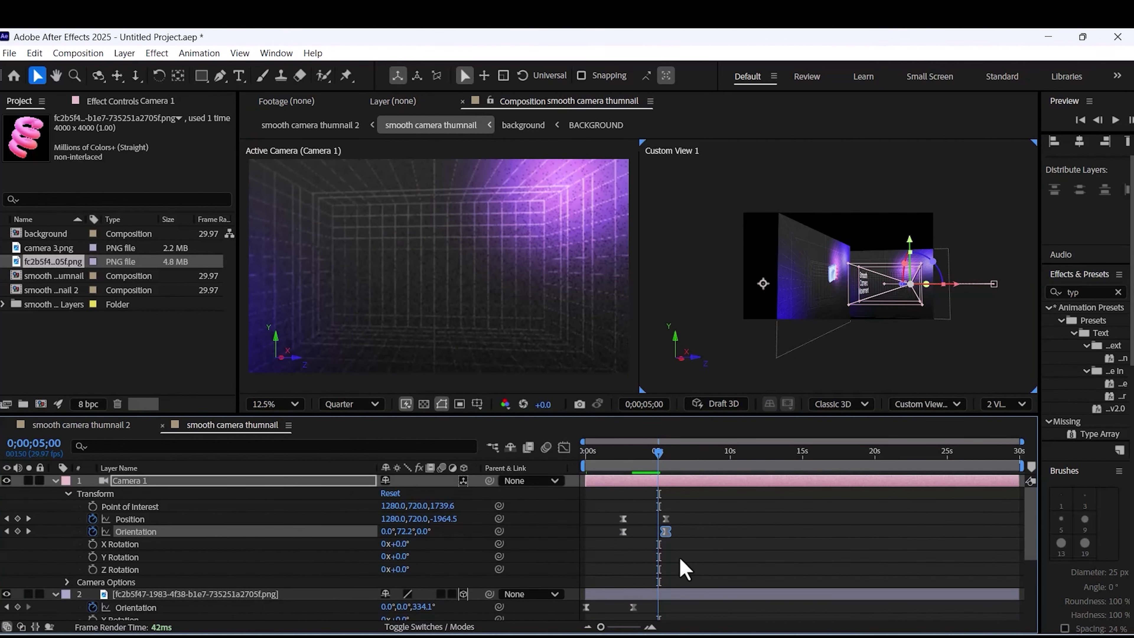
pyautogui.moveTo(933, 297); pyautogui.dragTo(928, 290)
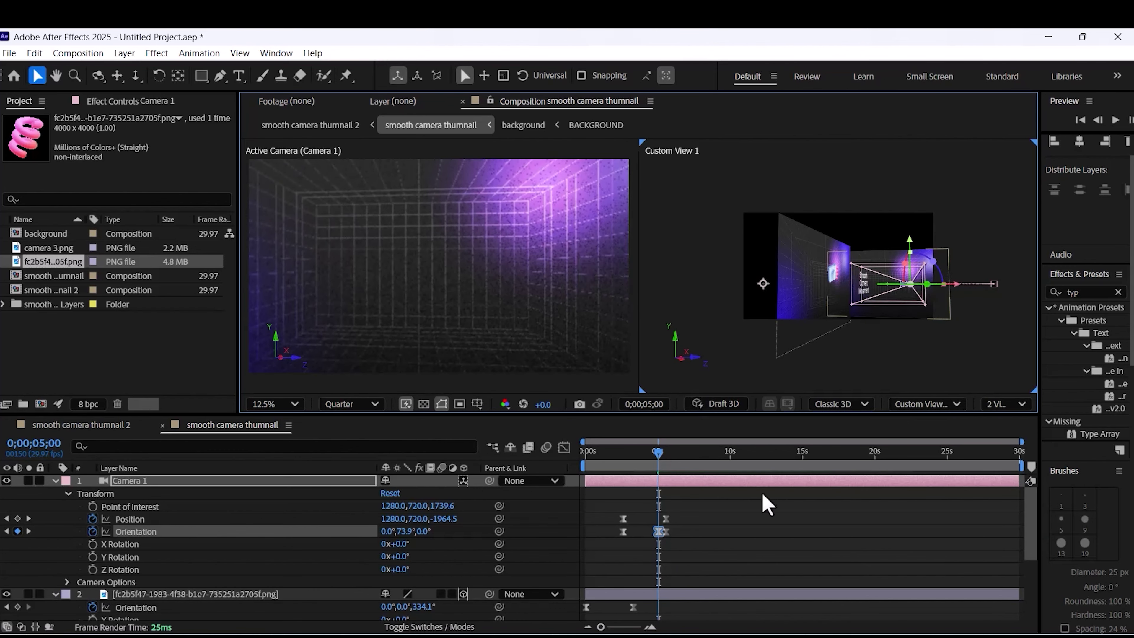
# Set the preview resolution to Full and try turning Camera 1's Y orientation to about 70.5° at 0;00;05;00
pyautogui.click(351, 403)
pyautogui.click(340, 440)
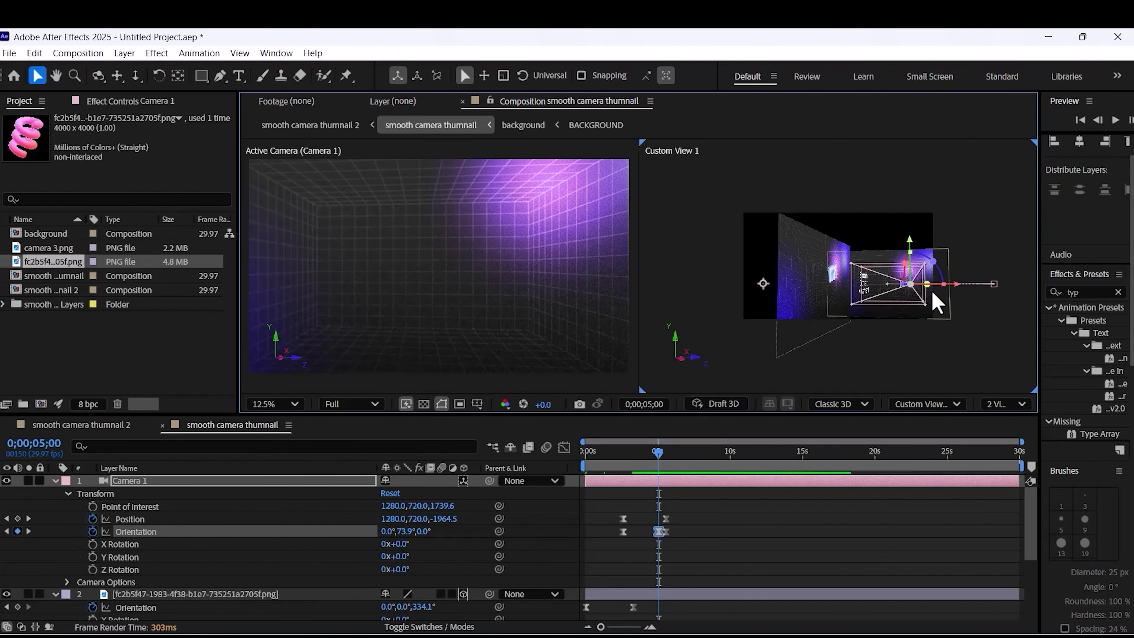
pyautogui.moveTo(929, 289); pyautogui.dragTo(932, 307)
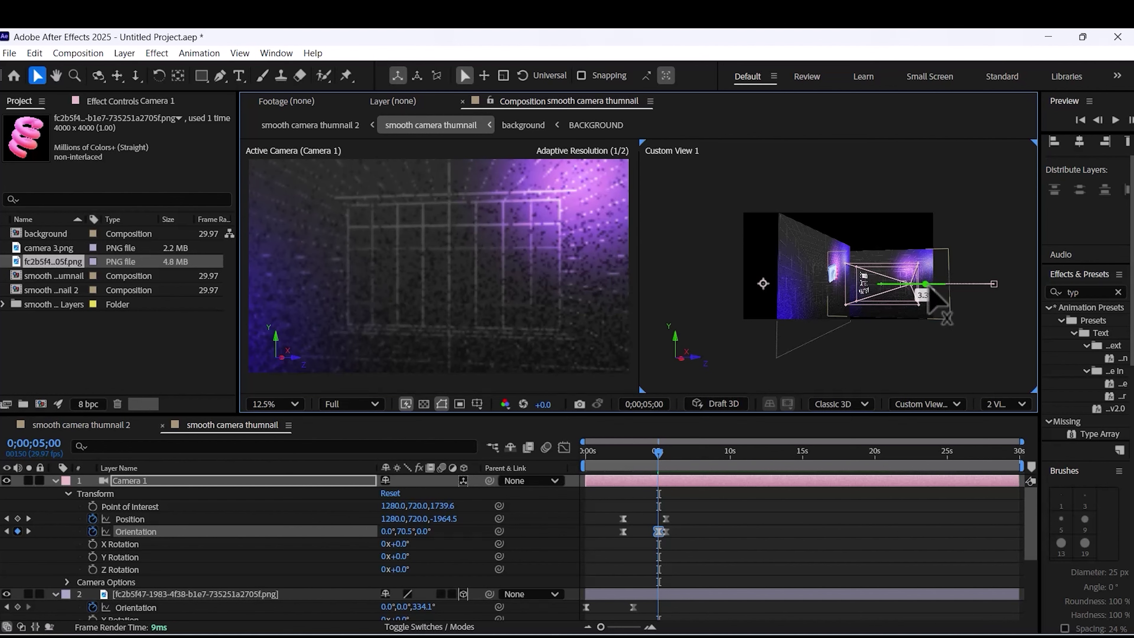
pyautogui.scroll(1, 929, 289)
pyautogui.moveTo(1006, 302); pyautogui.dragTo(1005, 300)
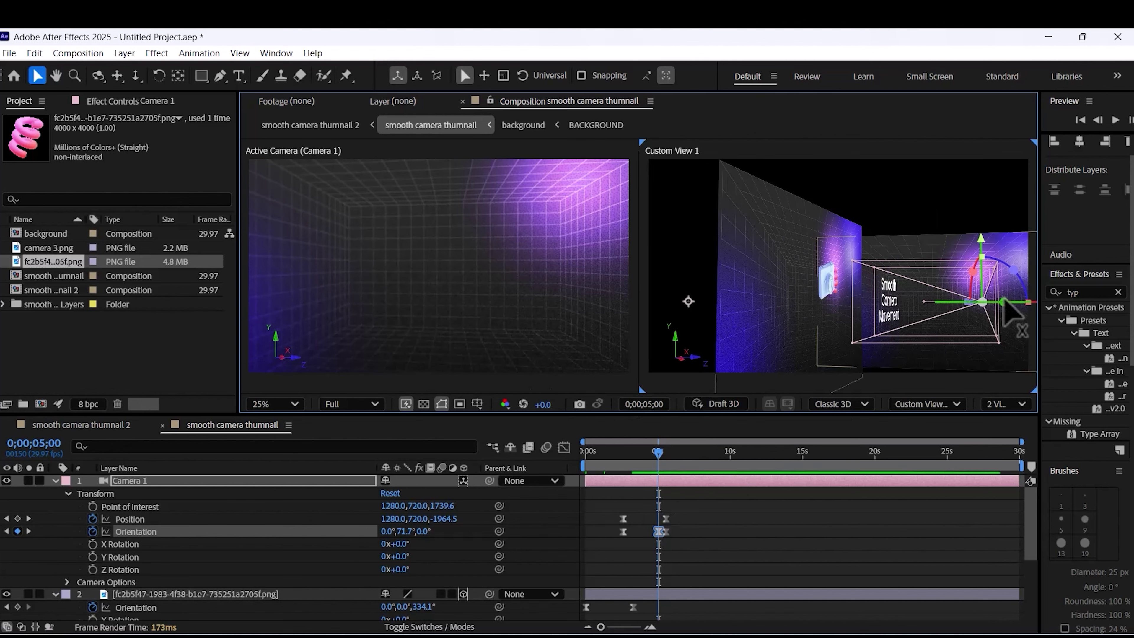
# Delete Camera 1's extra Orientation keyframe just after 0;00;05;00 and move the last Position keyframe to 0;00;05;00
pyautogui.click(666, 532)
pyautogui.press('Delete')
pyautogui.moveTo(666, 520); pyautogui.dragTo(659, 520)
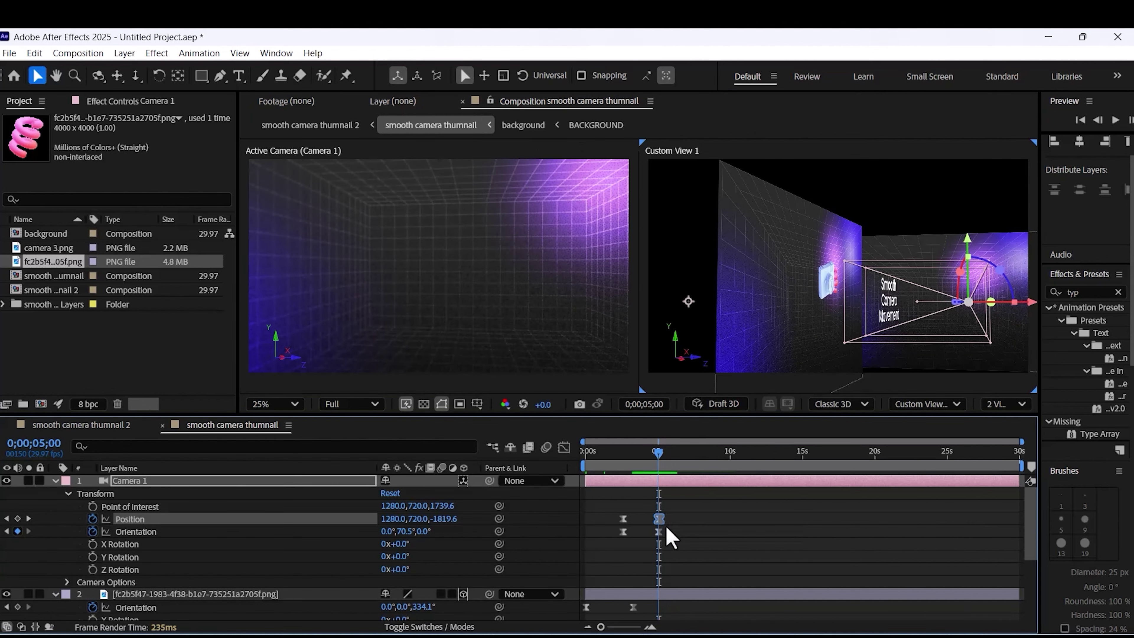
pyautogui.press('Delete')
# Set Camera 1's Y orientation at its last keyframe to 73.9° and preview the animation from the start
pyautogui.scroll(-1, 911, 288)
pyautogui.moveTo(971, 295); pyautogui.dragTo(915, 288)
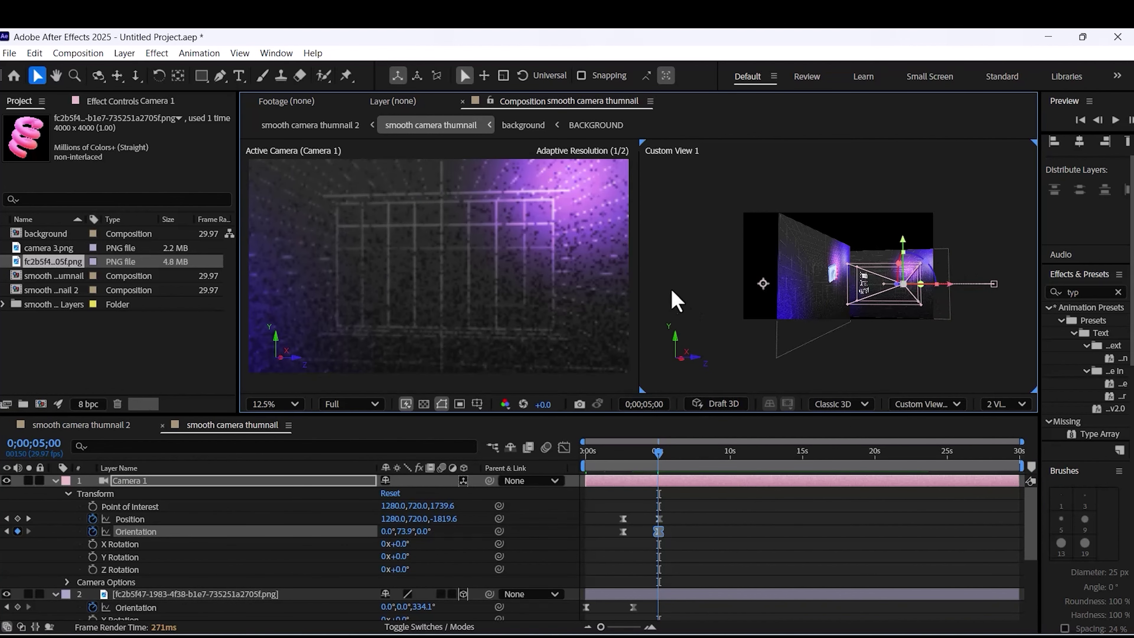
pyautogui.moveTo(658, 531); pyautogui.dragTo(661, 532)
pyautogui.moveTo(659, 452); pyautogui.dragTo(561, 461)
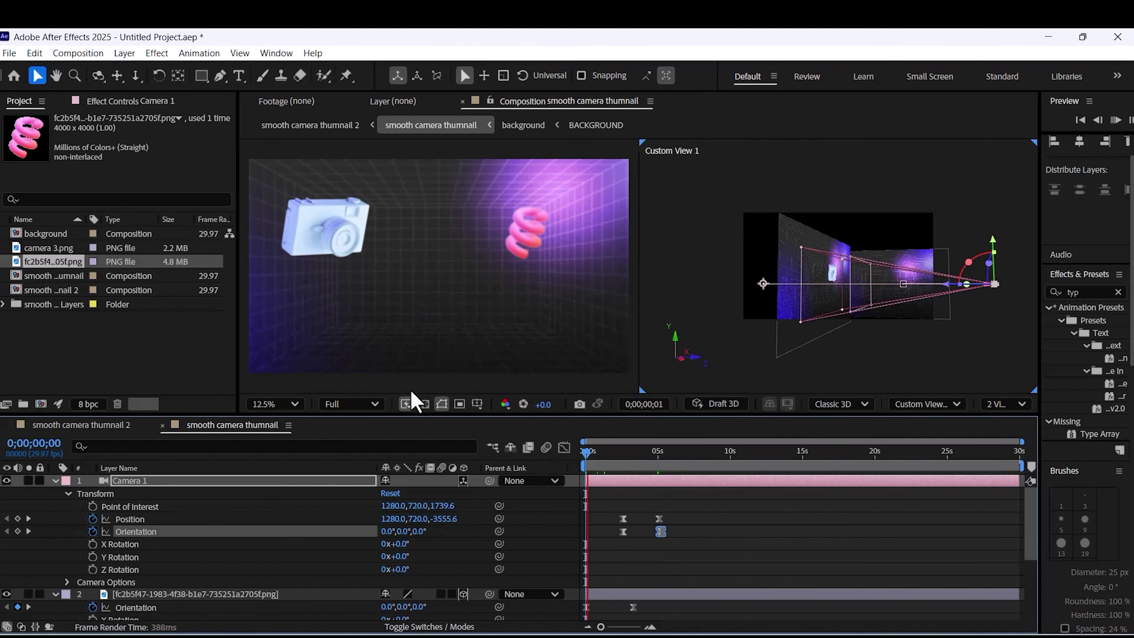
pyautogui.press('space')
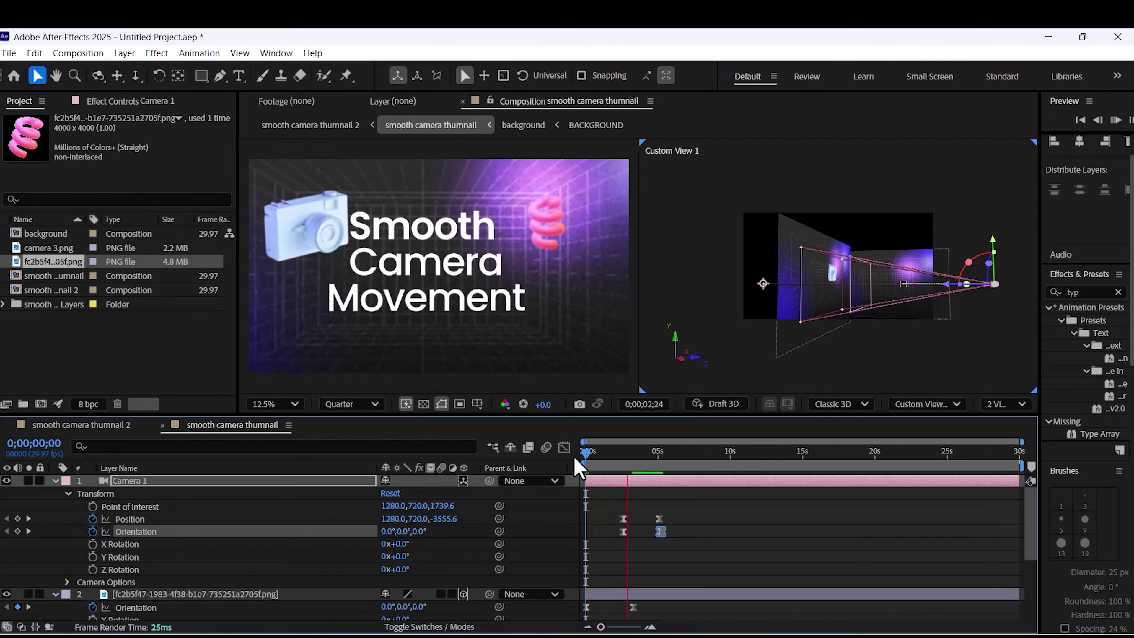
pyautogui.press('space')
# Reshape the speed graph of Camera 1's Position and Orientation keyframes for a longer ease into the last keyframe
pyautogui.moveTo(671, 525); pyautogui.dragTo(614, 555)
pyautogui.click(564, 447)
pyautogui.click(657, 583)
pyautogui.moveTo(1022, 442); pyautogui.dragTo(775, 441)
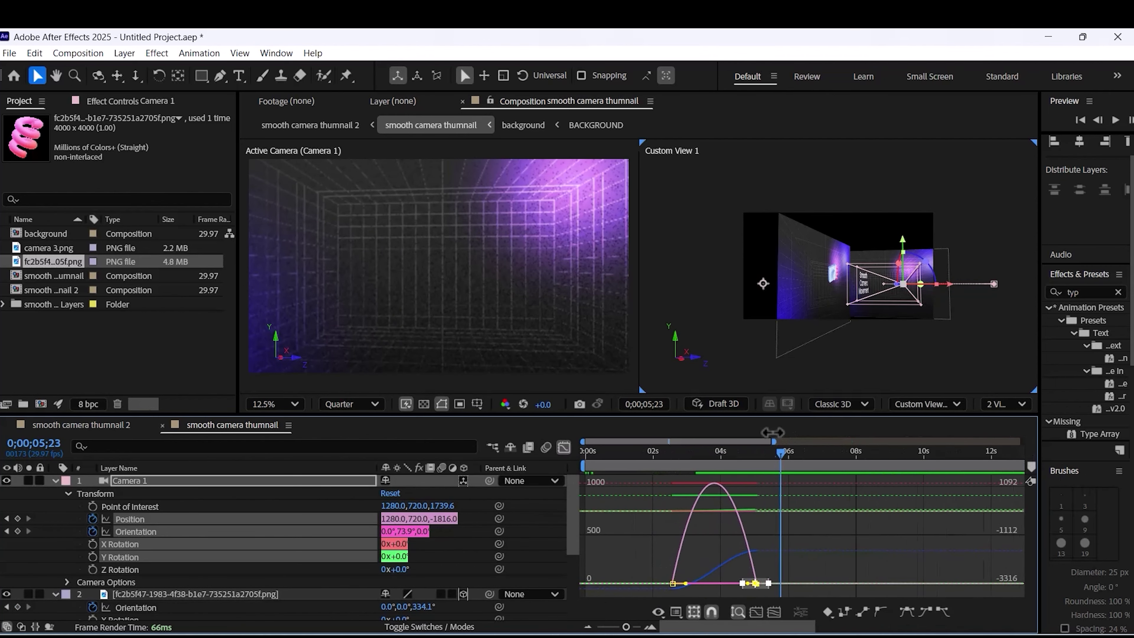
pyautogui.moveTo(747, 584); pyautogui.dragTo(706, 584)
pyautogui.click(564, 447)
pyautogui.click(755, 520)
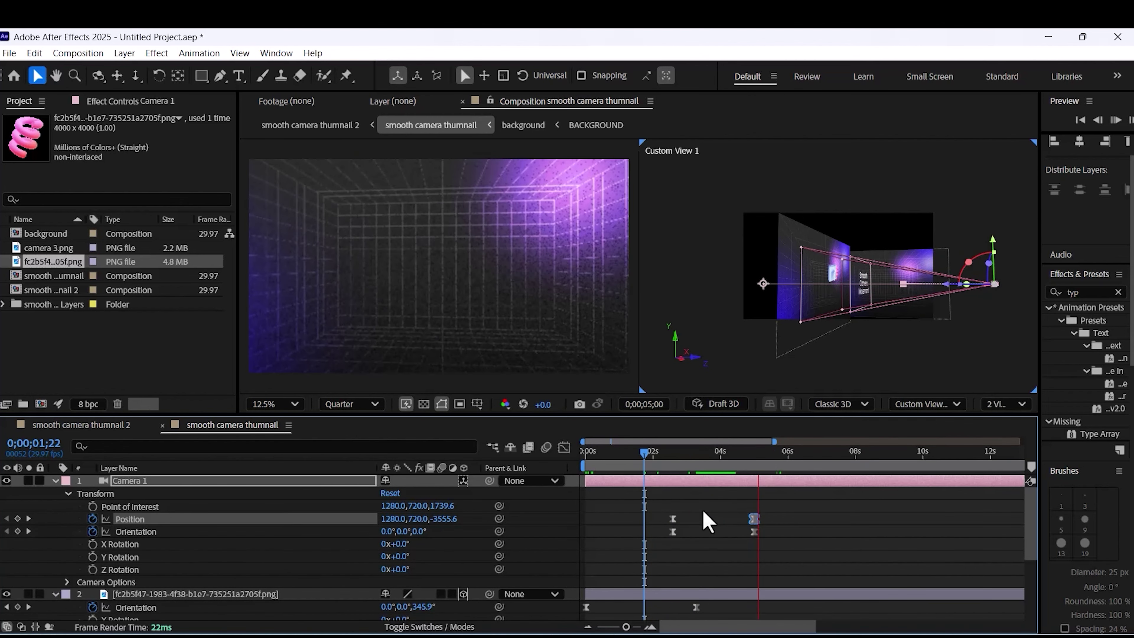
# Duplicate the Smooth Camera Movement text layer at 0;00;03;06 and move the copy in 3D space in front of the second background
pyautogui.moveTo(759, 460); pyautogui.dragTo(693, 471)
pyautogui.click(330, 308)
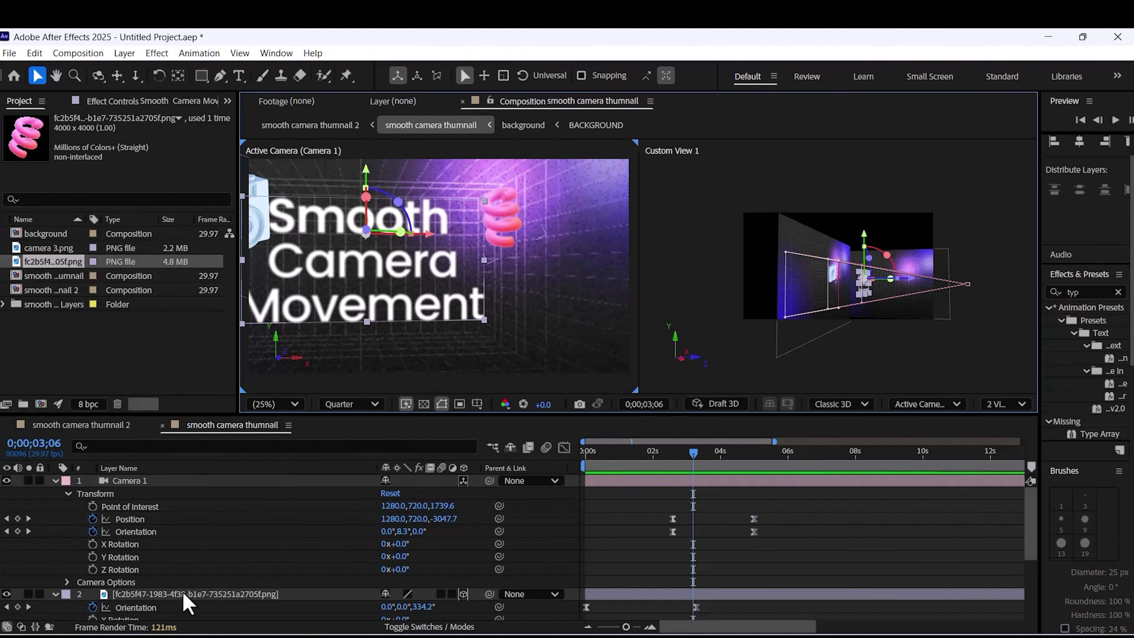
pyautogui.scroll(-3, 182, 567)
pyautogui.hotkey('ctrl', 'd')
pyautogui.moveTo(429, 234); pyautogui.dragTo(826, 250)
pyautogui.scroll(1, 937, 282)
pyautogui.scroll(5, 942, 290)
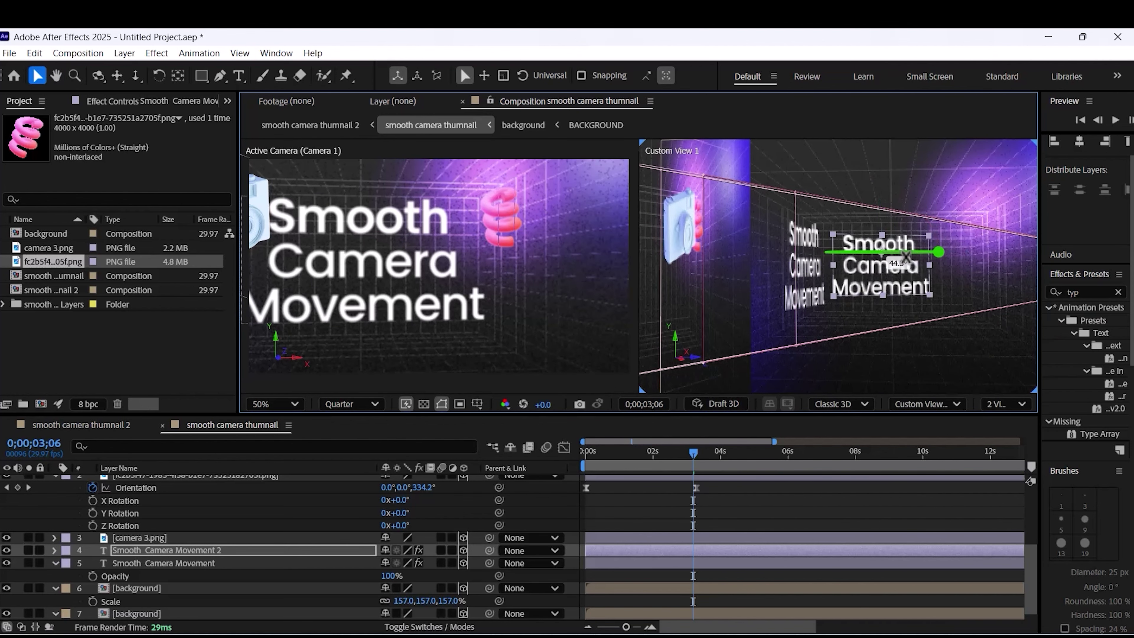
pyautogui.moveTo(960, 253); pyautogui.dragTo(972, 253)
pyautogui.moveTo(889, 171); pyautogui.dragTo(889, 175)
# Shorten the duplicated text to "Smooth" and lower it to the vertical middle of the second background
pyautogui.hotkey('ctrl', 't')
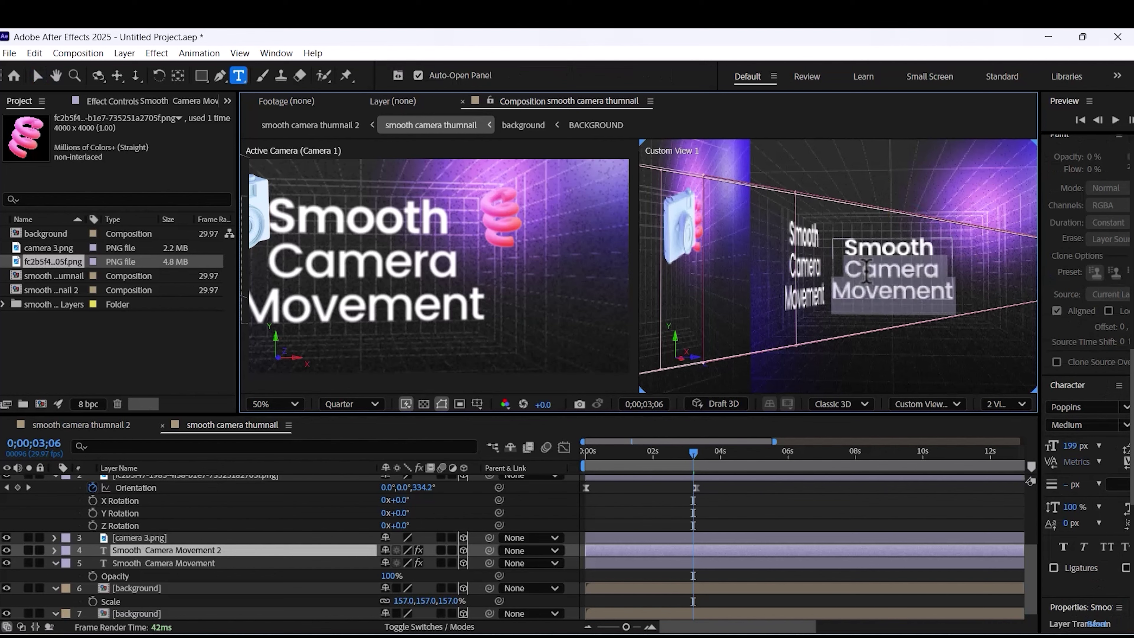
pyautogui.press('BackSpace')
pyautogui.click(223, 552)
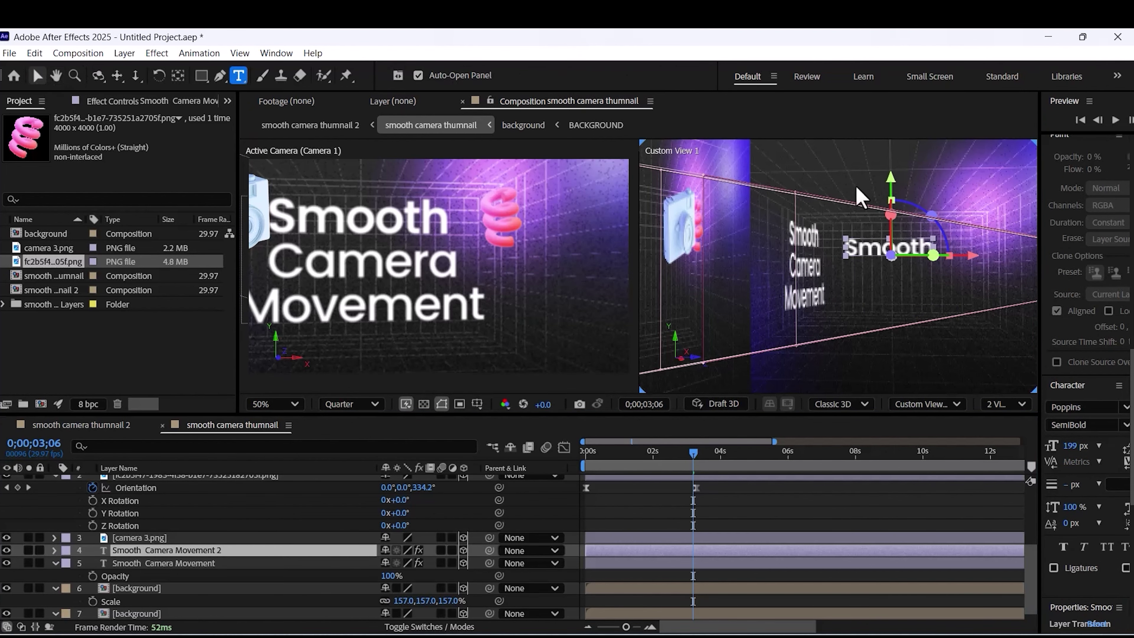
pyautogui.press('v')
pyautogui.moveTo(890, 182); pyautogui.dragTo(892, 203)
# Shift the "Smooth" text layer to start at about 5 seconds, checking its timing with previews from the start
pyautogui.click(694, 466)
pyautogui.press('Home')
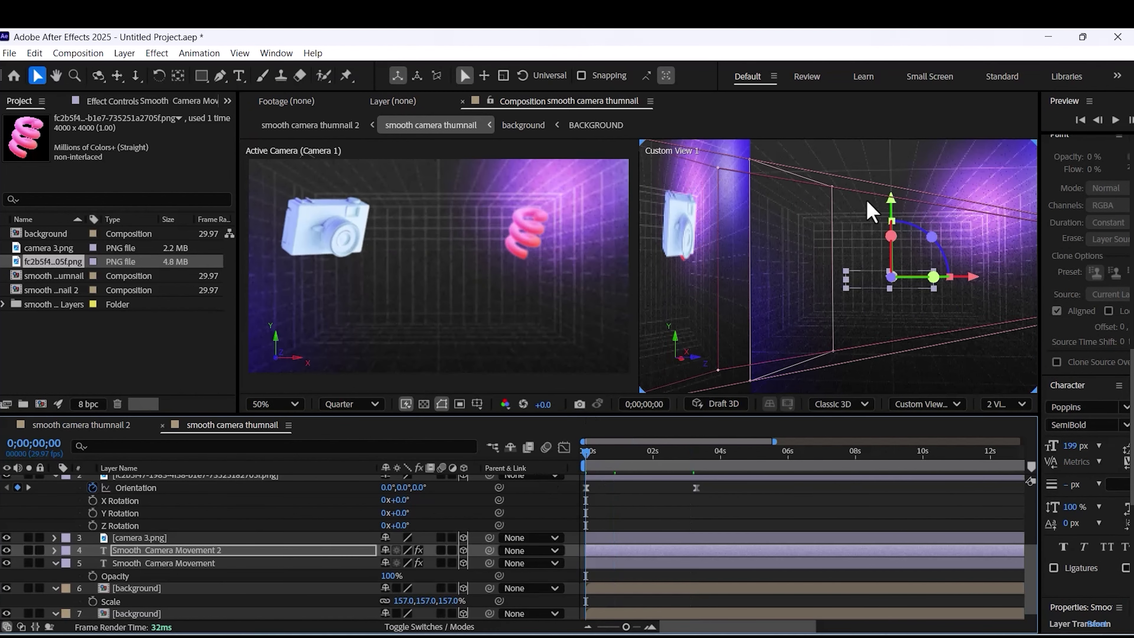
pyautogui.press('space')
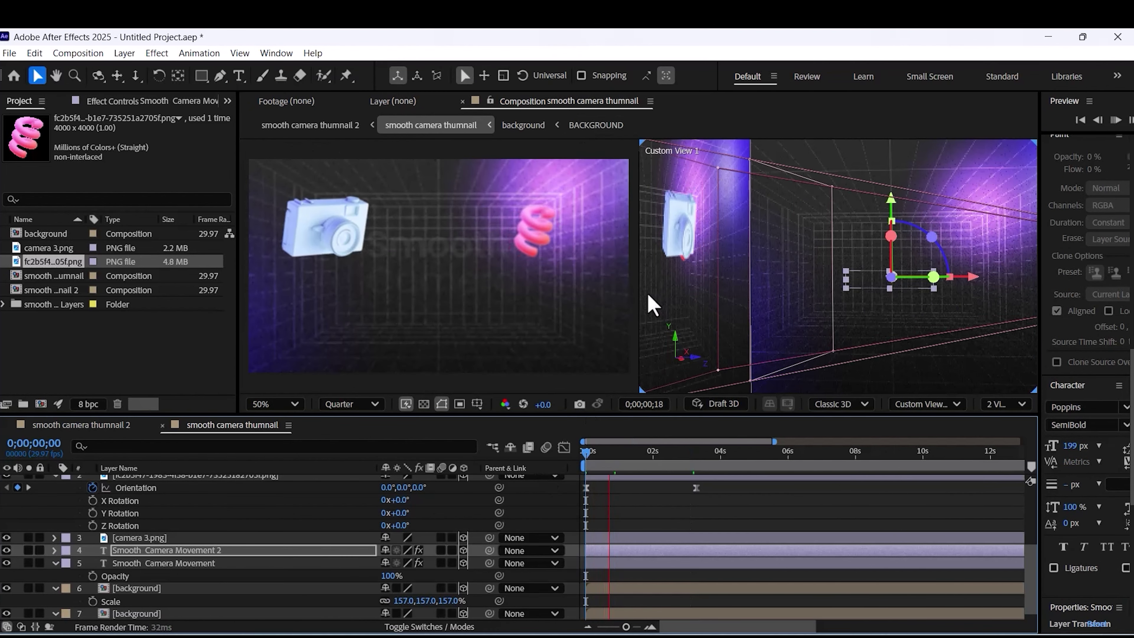
pyautogui.scroll(-2, 747, 221)
pyautogui.press('space')
pyautogui.moveTo(662, 551); pyautogui.dragTo(801, 580)
pyautogui.press('Home')
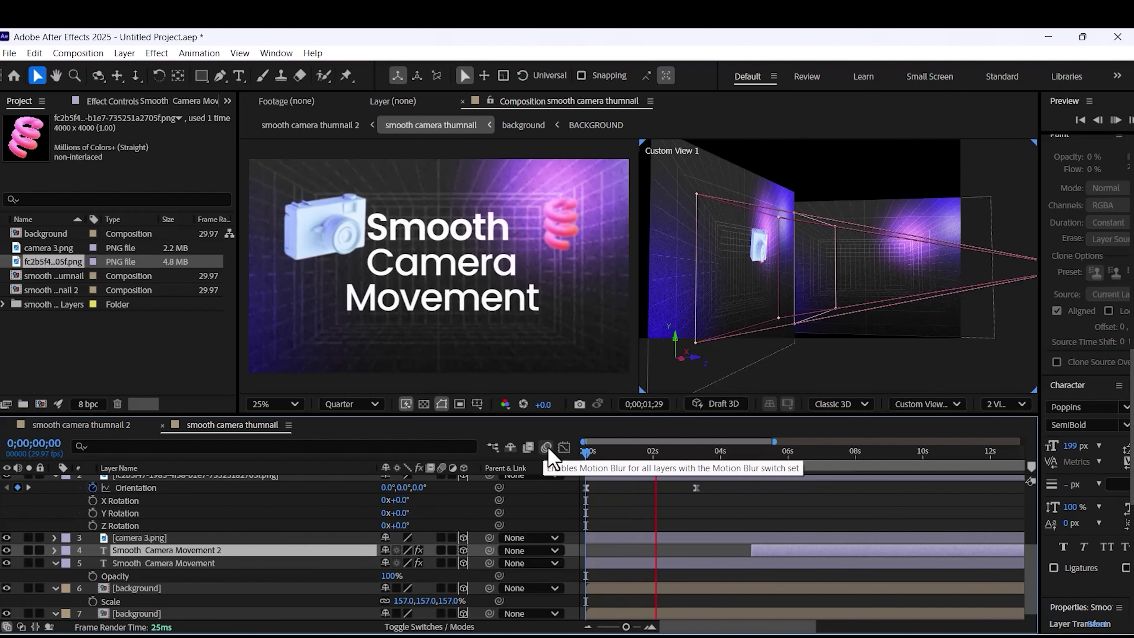
pyautogui.press('space')
pyautogui.moveTo(785, 550); pyautogui.dragTo(791, 550)
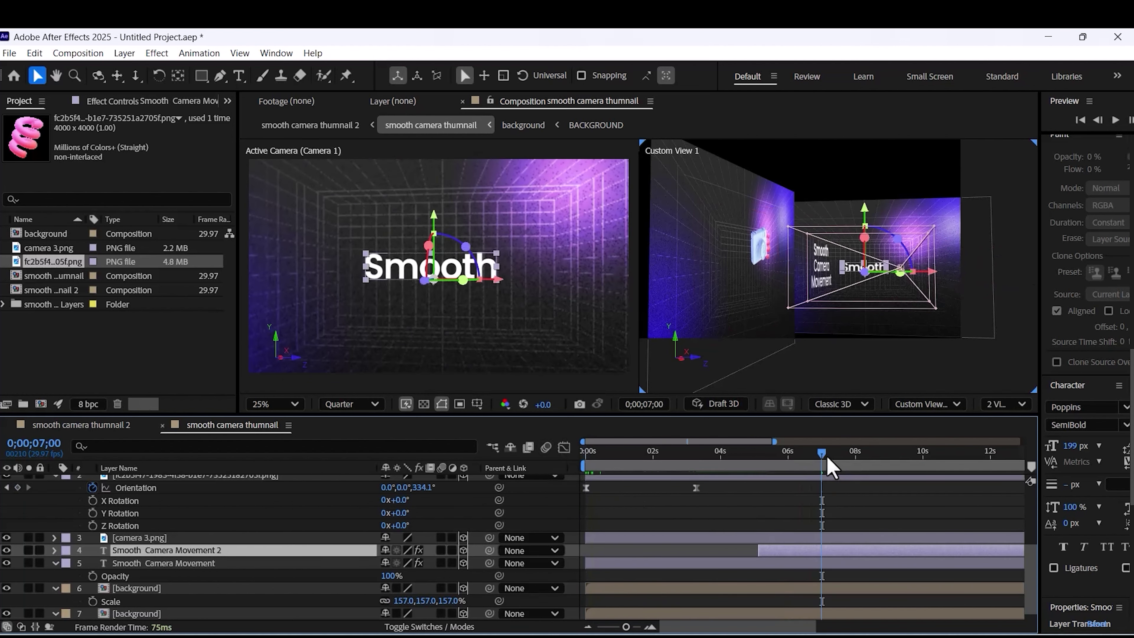
pyautogui.press('space')
pyautogui.press('space')
# Shift all Camera 1 Position and Orientation keyframes earlier, to about 2 and 4.5 seconds, and preview from the start
pyautogui.scroll(3, 733, 530)
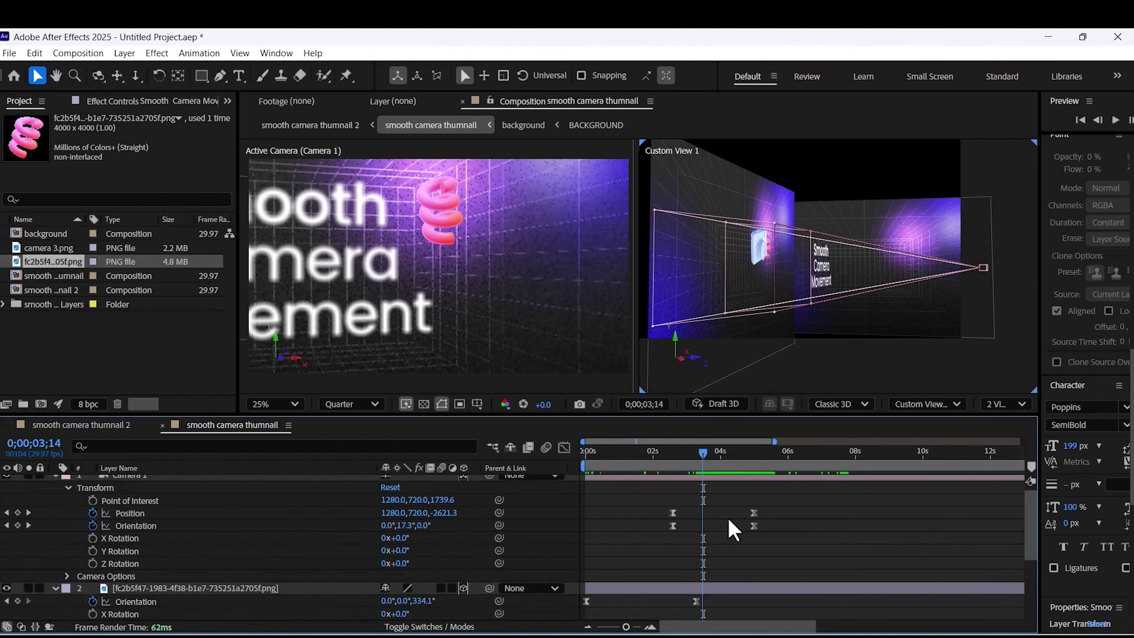
pyautogui.scroll(1, 677, 511)
pyautogui.moveTo(781, 507); pyautogui.dragTo(657, 536)
pyautogui.moveTo(673, 532); pyautogui.dragTo(655, 537)
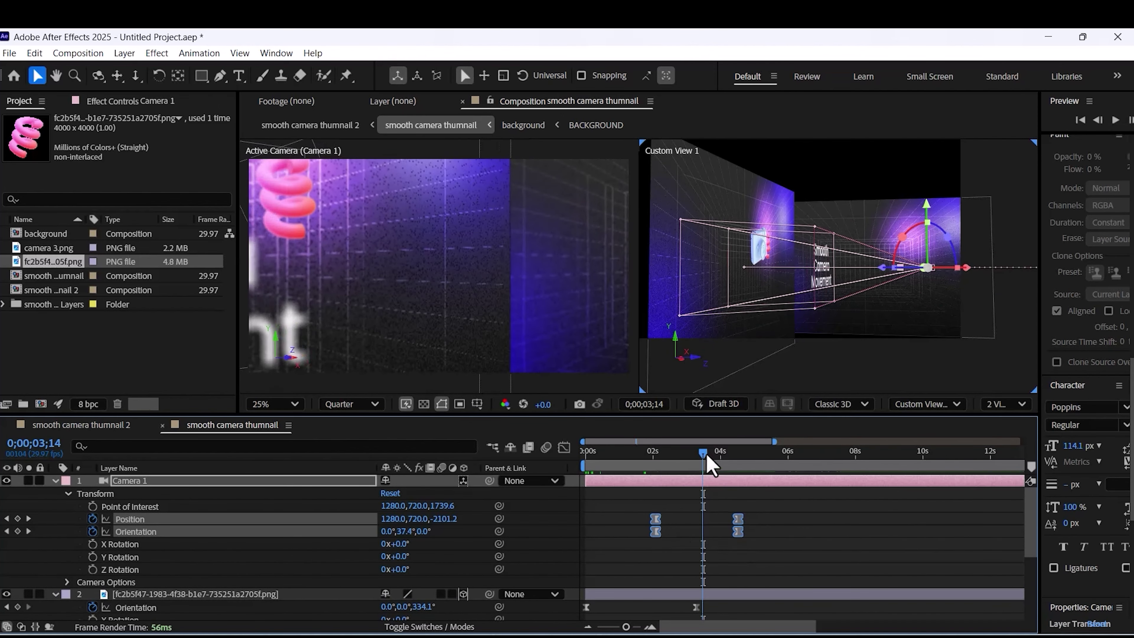
pyautogui.moveTo(705, 453); pyautogui.dragTo(518, 487)
pyautogui.press('space')
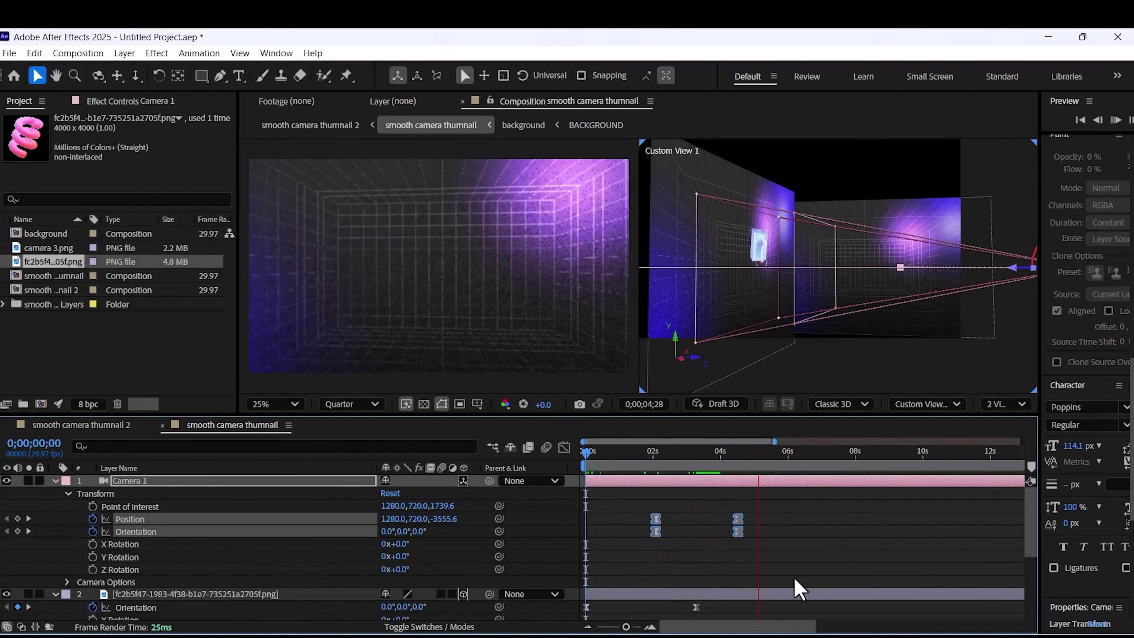
# Shift the "Smooth" text layer to start at about 3.8 seconds and preview the animation from the start
pyautogui.scroll(-3, 795, 588)
pyautogui.click(775, 596)
pyautogui.press('space')
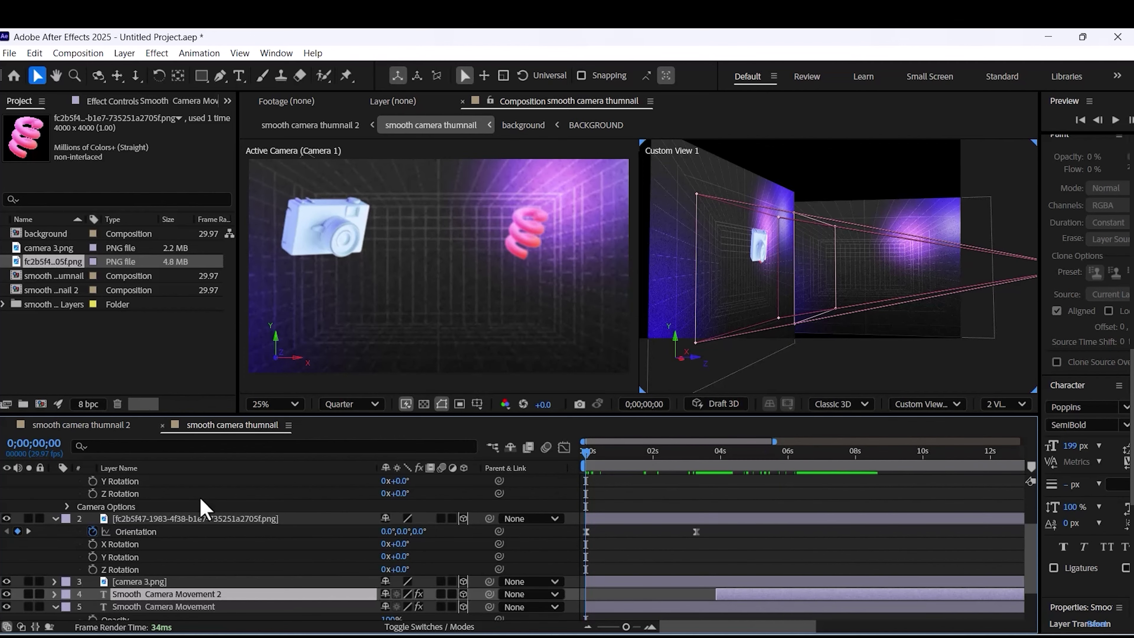
pyautogui.click(197, 518)
pyautogui.scroll(2, 192, 531)
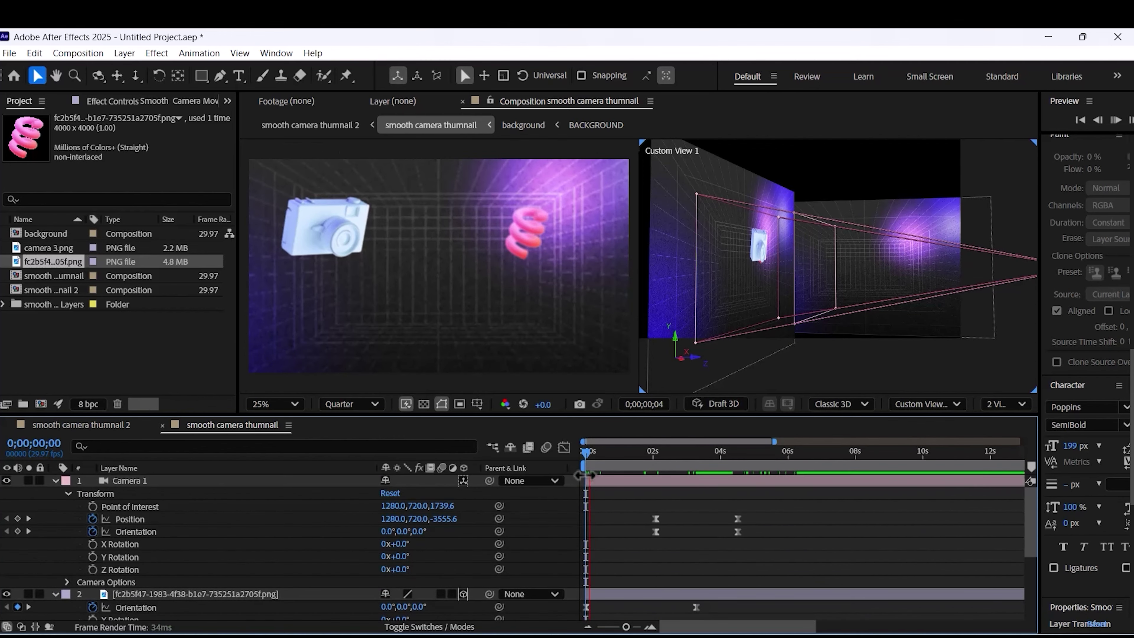
pyautogui.press('space')
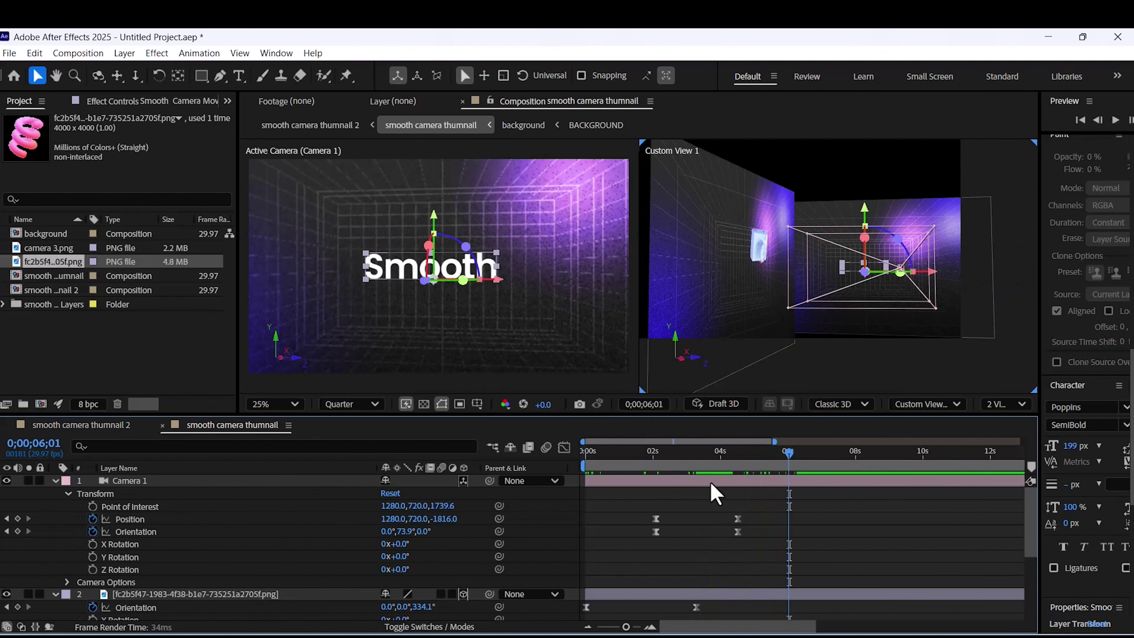